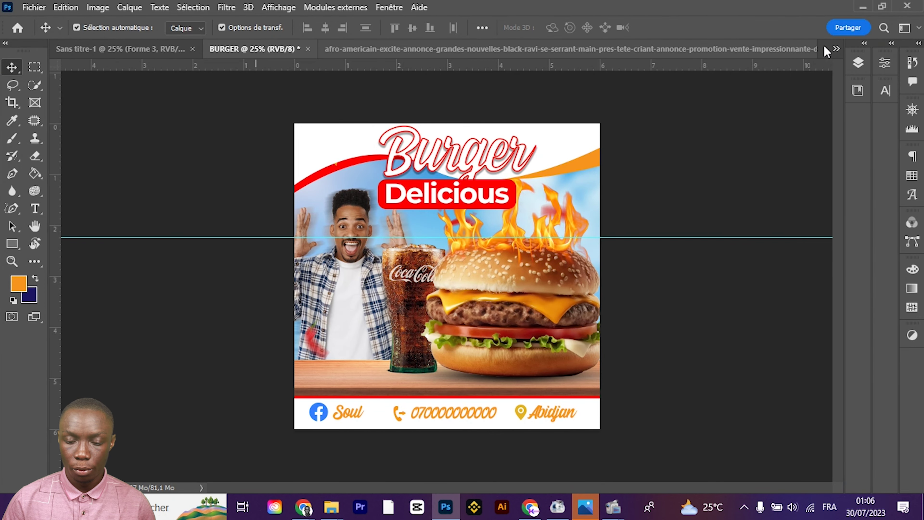
Start a new document with the 1800 × 1800 px, 300 ppi custom preset
{"action": "left_click", "coordinate": [791, 54]}
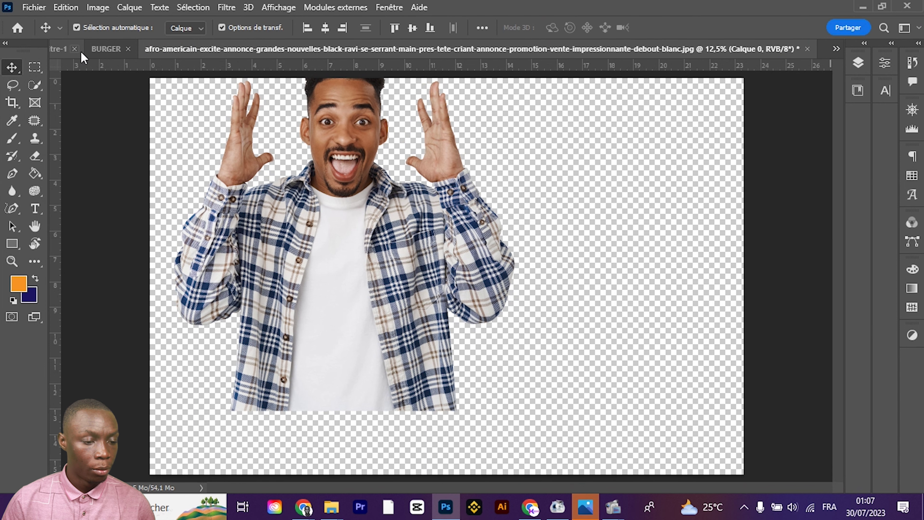
{"action": "left_click", "coordinate": [31, 8]}
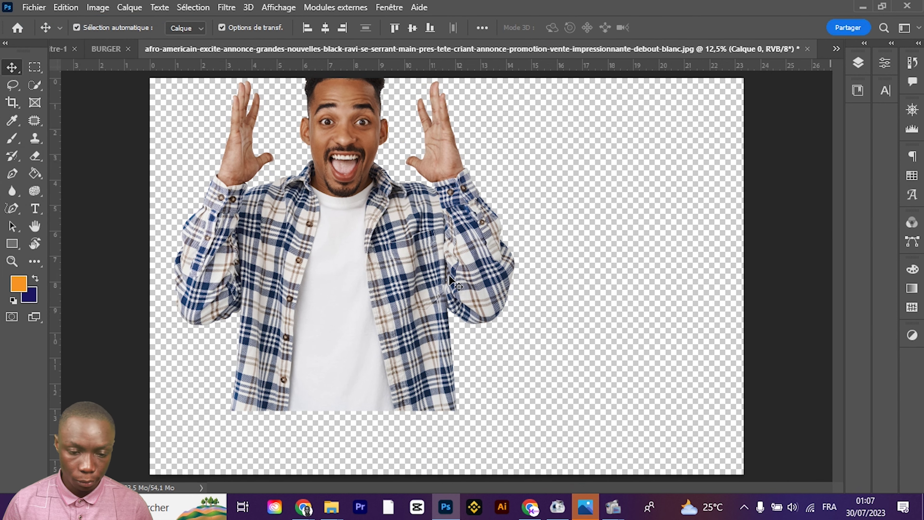
{"action": "key", "text": "ctrl+n"}
{"action": "left_click", "coordinate": [136, 153]}
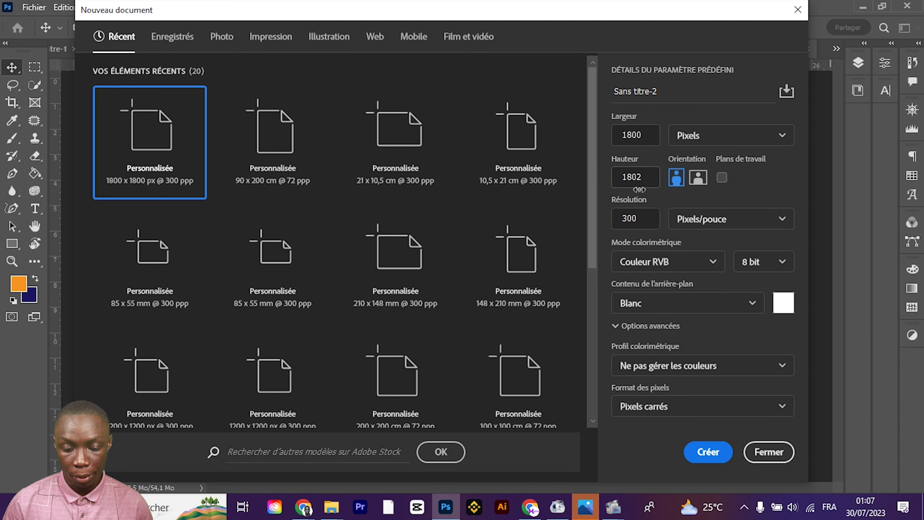
Create the blank white square document Sans titre-2 and bring up the File Explorer windows
{"action": "left_click", "coordinate": [708, 451]}
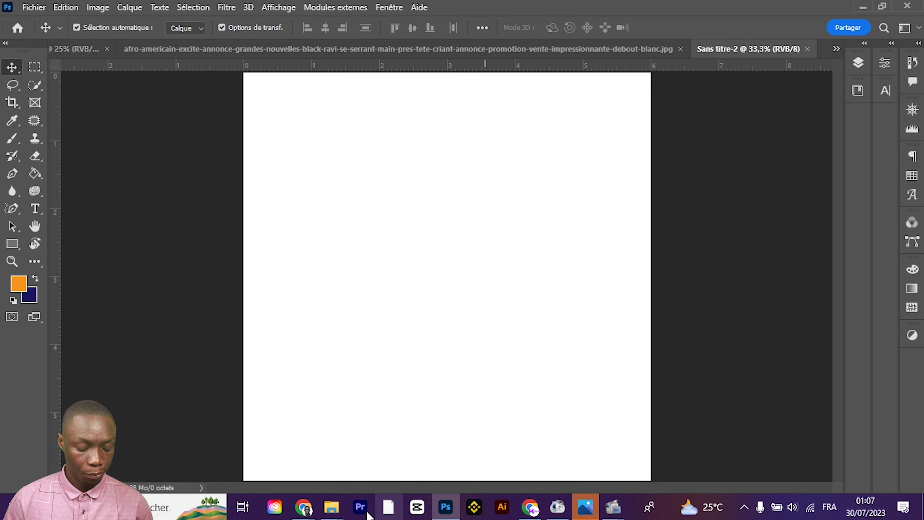
{"action": "left_click", "coordinate": [338, 511]}
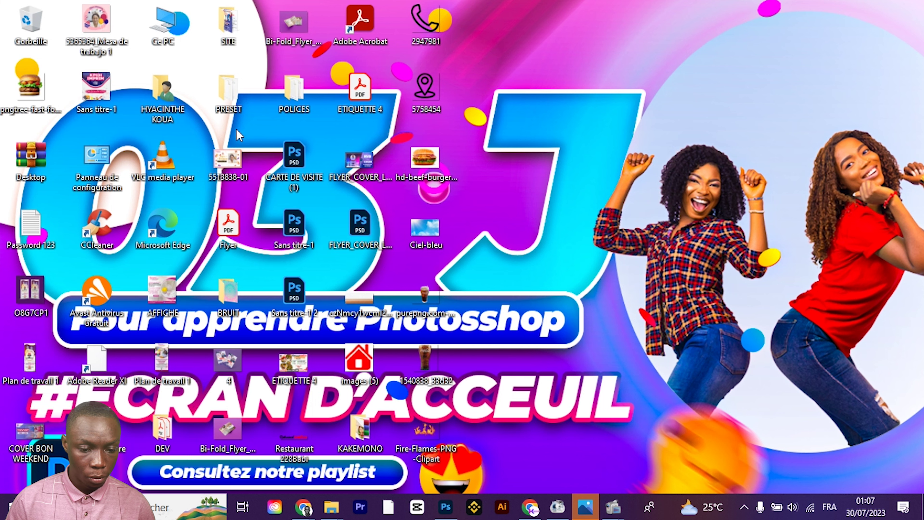
{"action": "mouse_move", "coordinate": [332, 507]}
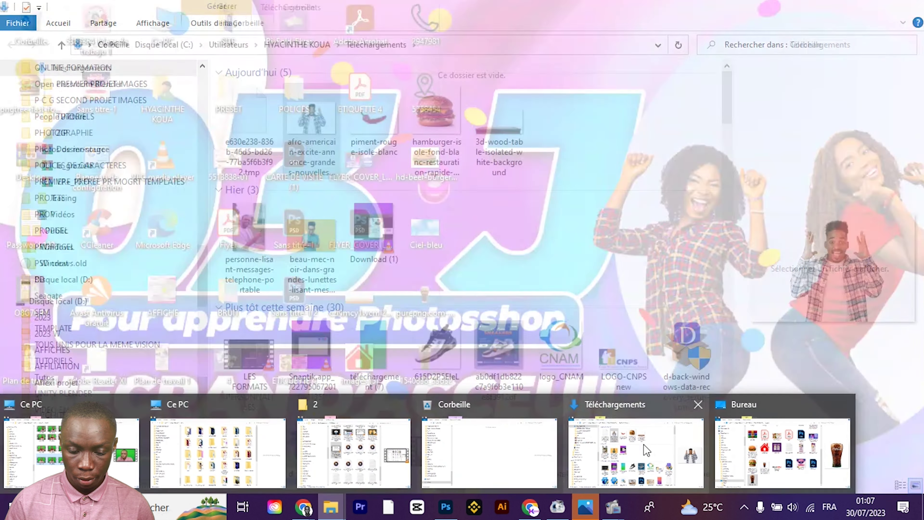
Open 3d-wood-table-isolated-white-background.jpg from the Downloads folder in Photoshop
{"action": "left_click", "coordinate": [636, 452]}
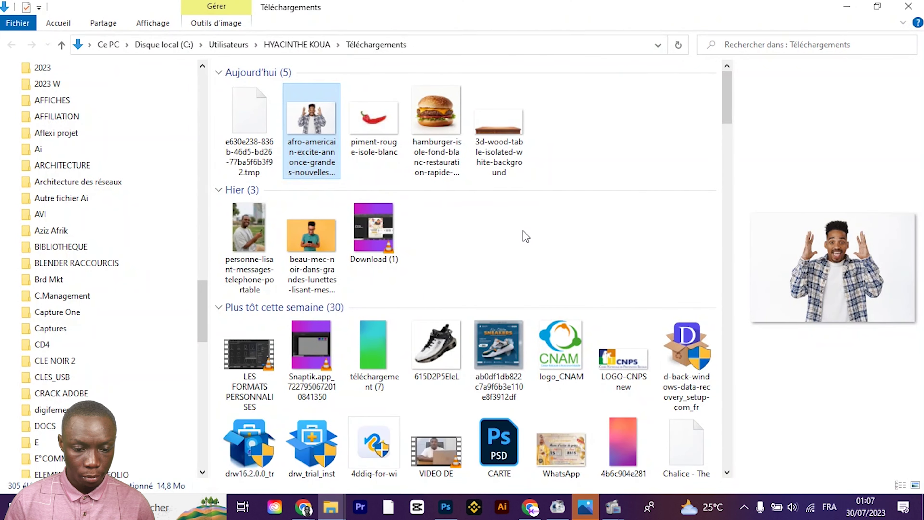
{"action": "mouse_move", "coordinate": [497, 144]}
{"action": "left_mouse_down"}
{"action": "mouse_move", "coordinate": [448, 511]}
{"action": "mouse_move", "coordinate": [19, 31]}
{"action": "left_mouse_up"}
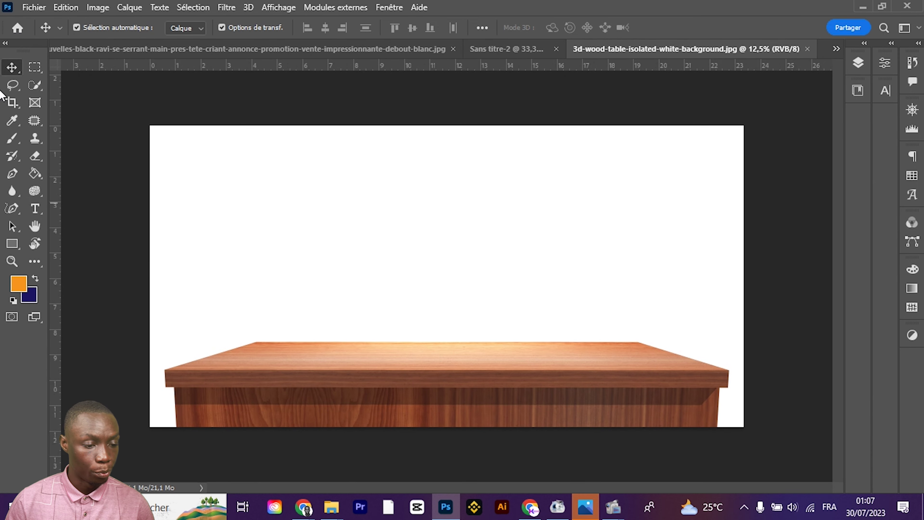
Select the table image's white background with the Magic Wand and add a layer mask
{"action": "right_click", "coordinate": [35, 85]}
{"action": "left_click", "coordinate": [78, 99]}
{"action": "key", "text": "shift+w"}
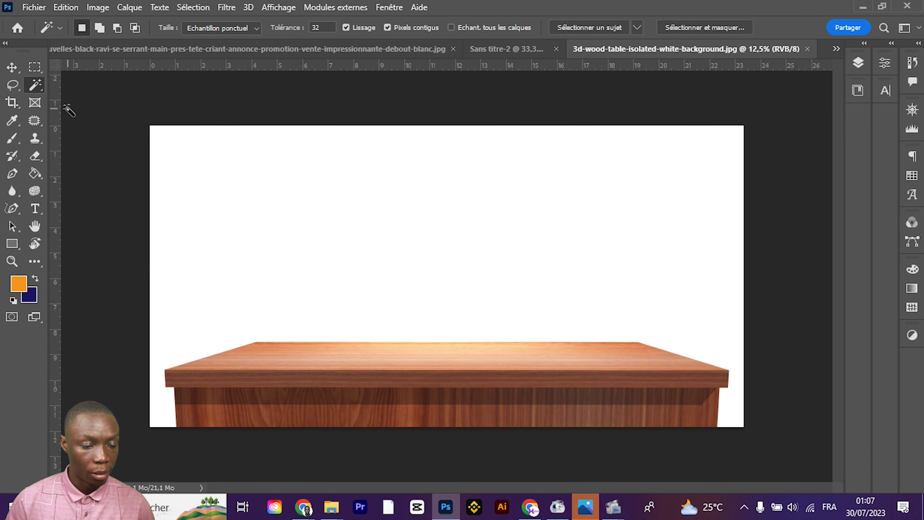
{"action": "left_click", "coordinate": [261, 177]}
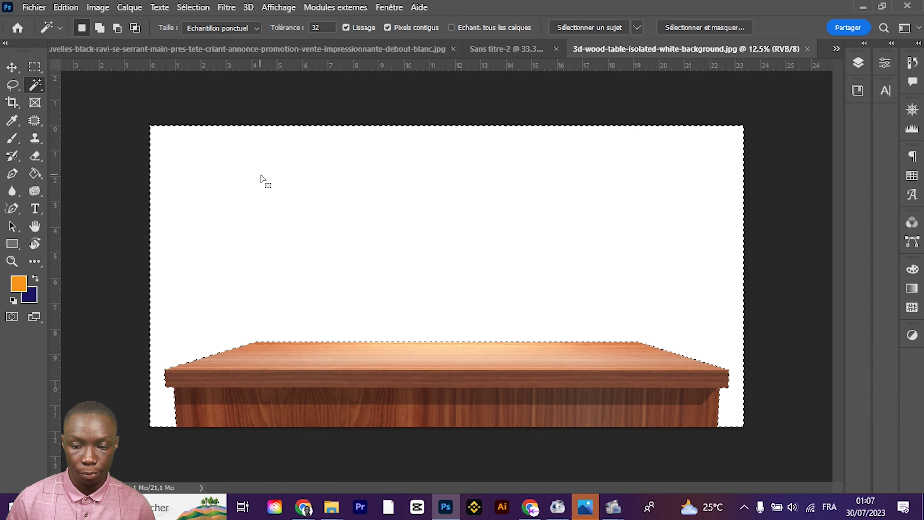
{"action": "key", "text": "F7"}
{"action": "left_click", "coordinate": [747, 473]}
Invert the mask and apply it, leaving the table on transparency as Calque 0
{"action": "right_click", "coordinate": [725, 136]}
{"action": "key", "text": "Escape"}
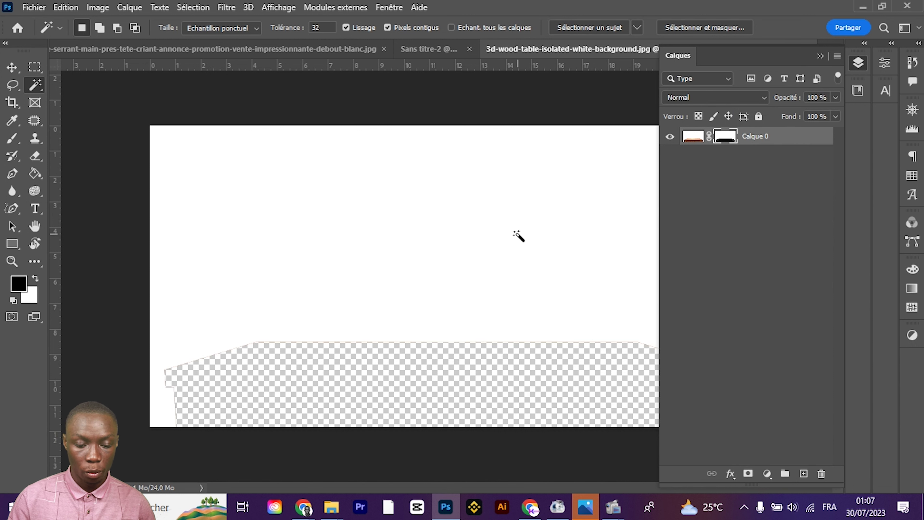
{"action": "key", "text": "i"}
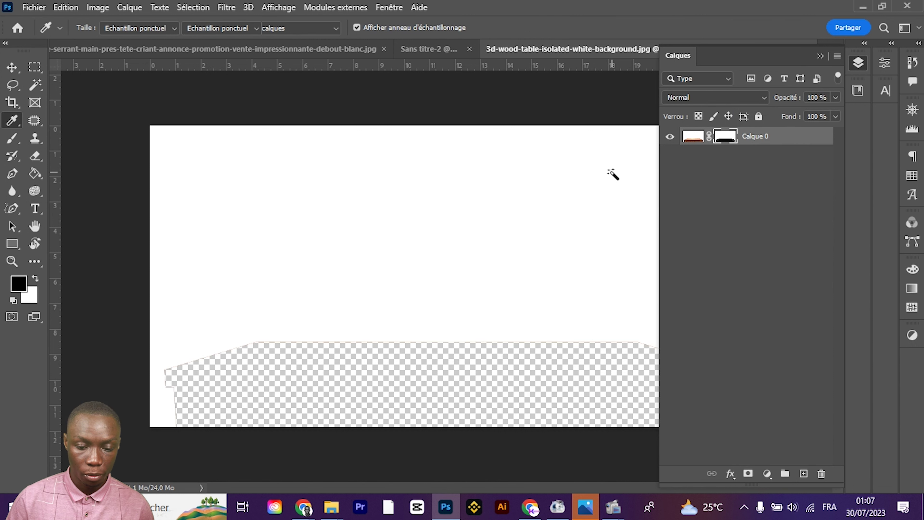
{"action": "key", "text": "w"}
{"action": "key", "text": "ctrl+i"}
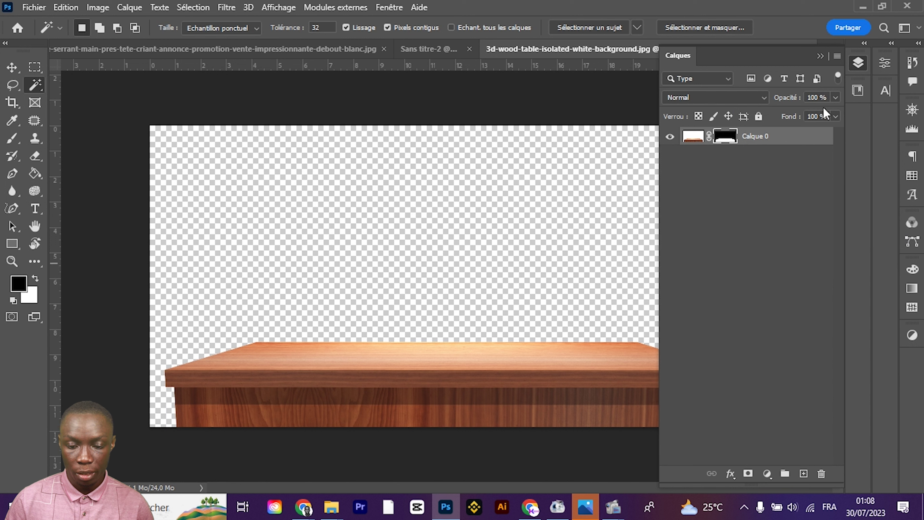
{"action": "right_click", "coordinate": [732, 142]}
{"action": "left_click", "coordinate": [763, 177]}
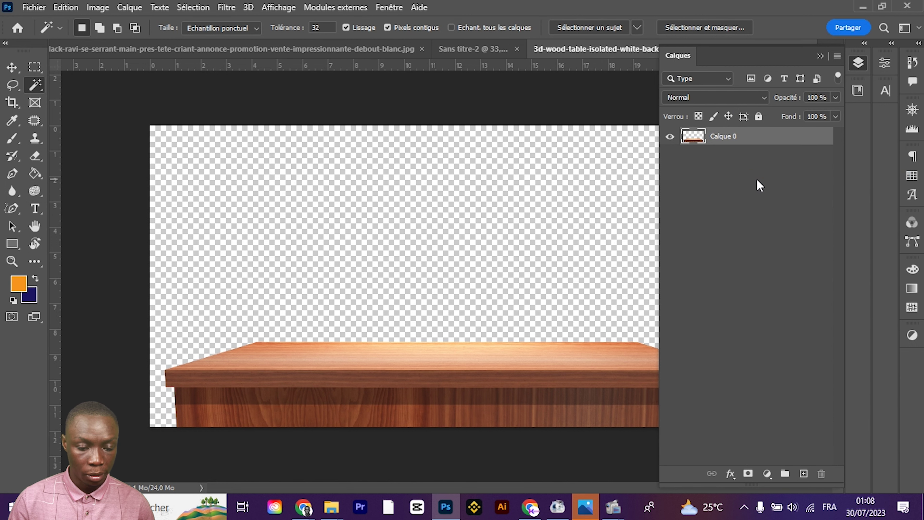
Move the wood table layer into the Sans titre-2 document
{"action": "key", "text": "v"}
{"action": "left_click_drag", "start_coordinate": [588, 359], "coordinate": [461, 52]}
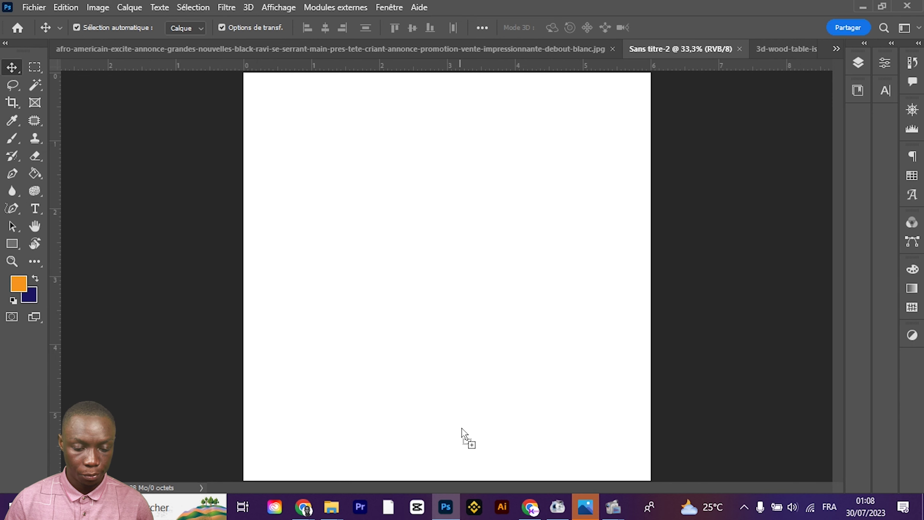
{"action": "left_click_drag", "start_coordinate": [461, 52], "coordinate": [465, 431]}
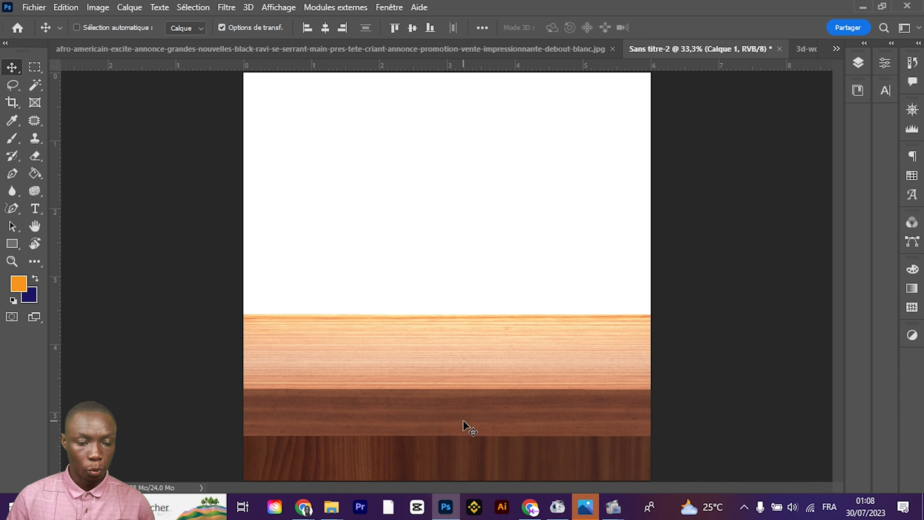
Scale the table to 49% and position it along the bottom edge of the canvas
{"action": "key", "text": "ctrl+t"}
{"action": "left_click_drag", "start_coordinate": [229, 28], "coordinate": [193, 47]}
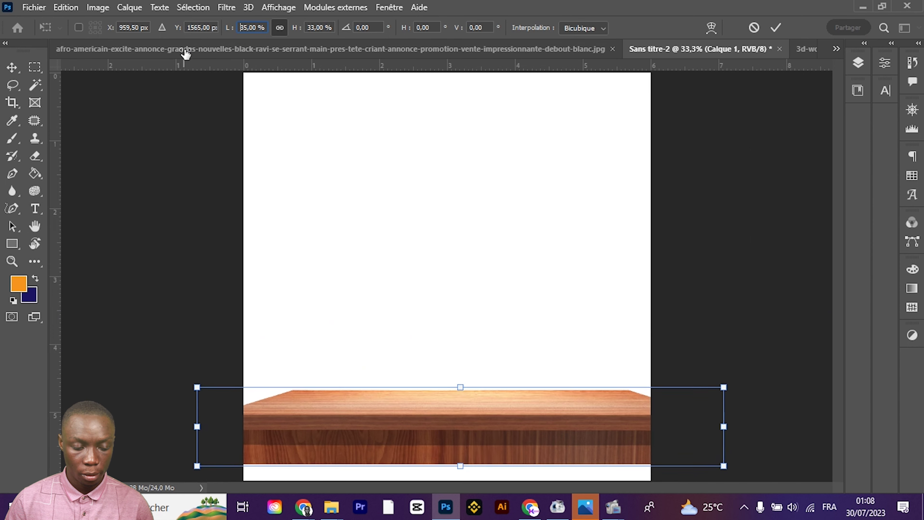
{"action": "left_click_drag", "start_coordinate": [194, 47], "coordinate": [188, 49]}
{"action": "type", "text": "49"}
{"action": "key", "text": "Return"}
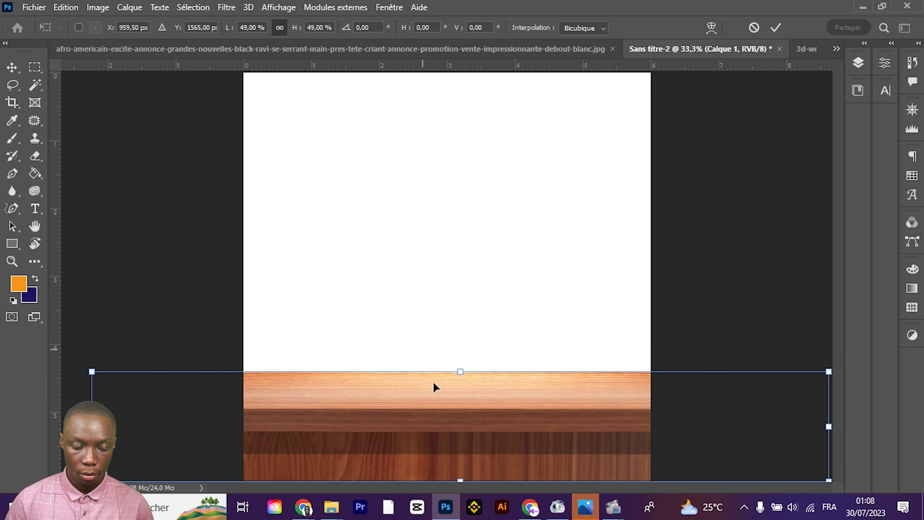
{"action": "left_click_drag", "start_coordinate": [463, 415], "coordinate": [463, 429]}
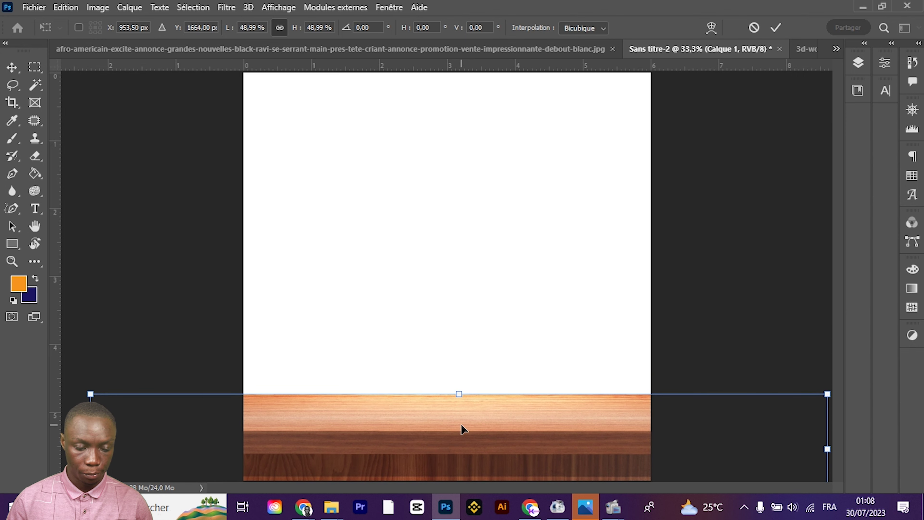
{"action": "key", "text": "Return"}
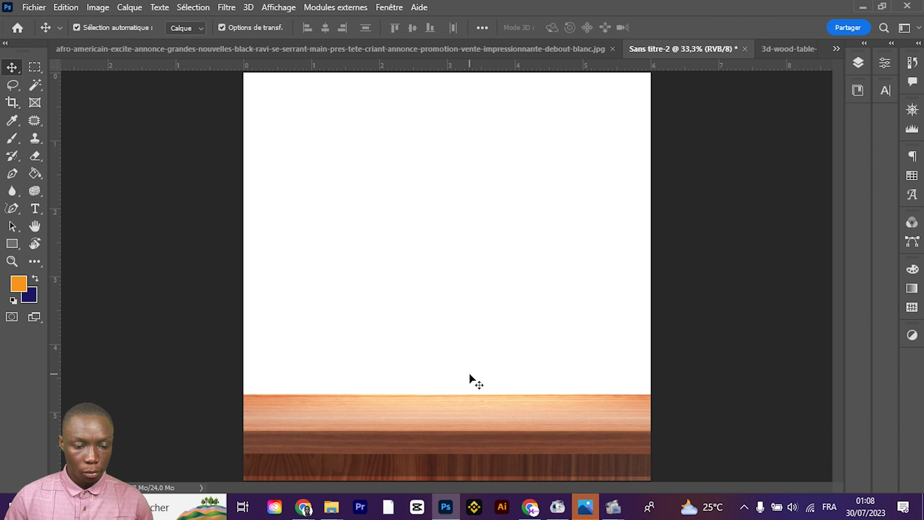
{"action": "key", "text": "ctrl+minus"}
Drag the hamburger image from the Downloads folder onto Photoshop
{"action": "left_click", "coordinate": [431, 361]}
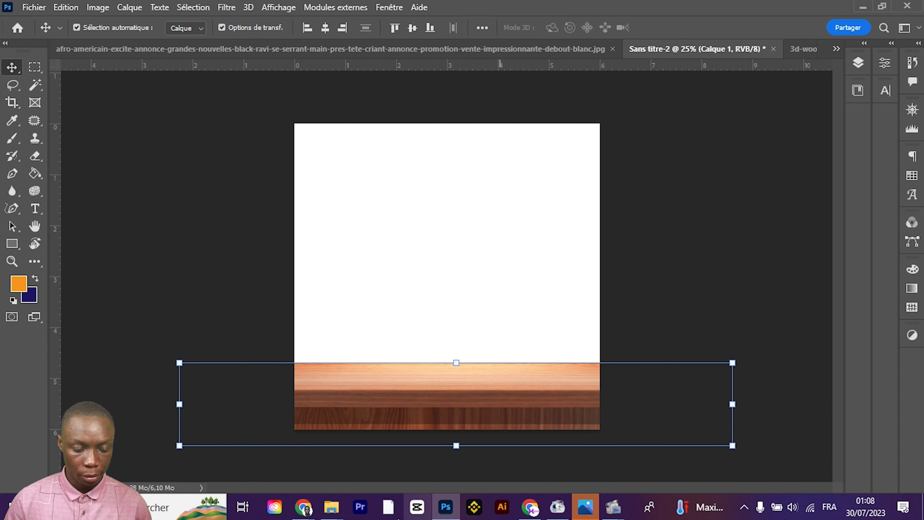
{"action": "mouse_move", "coordinate": [330, 507]}
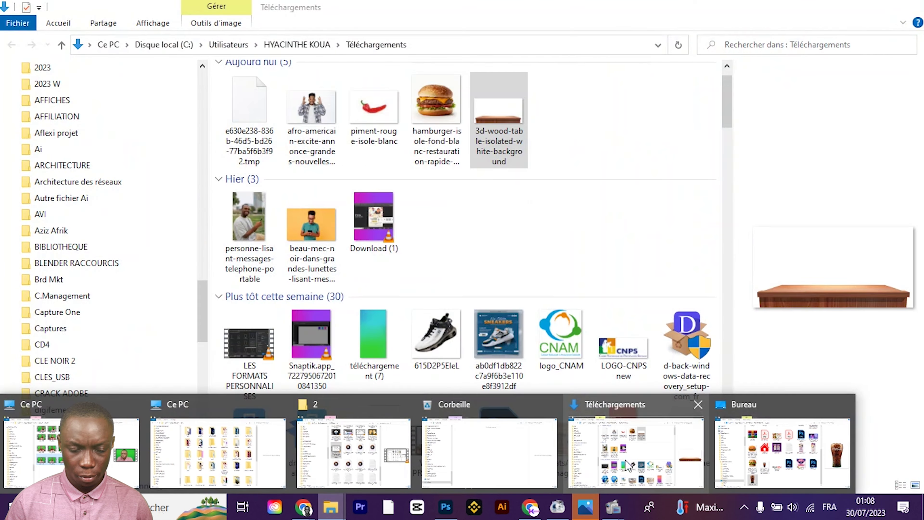
{"action": "left_click", "coordinate": [636, 452]}
{"action": "left_click", "coordinate": [440, 91]}
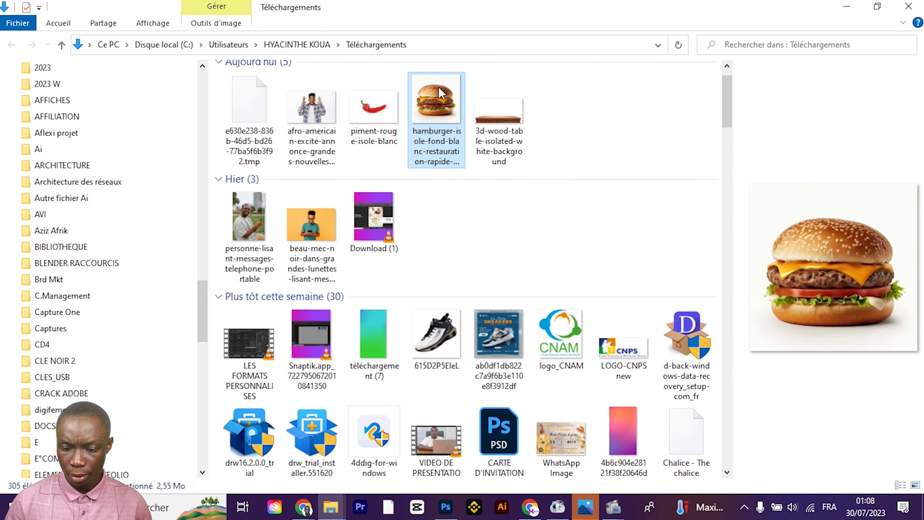
{"action": "left_click_drag", "start_coordinate": [437, 110], "coordinate": [443, 510]}
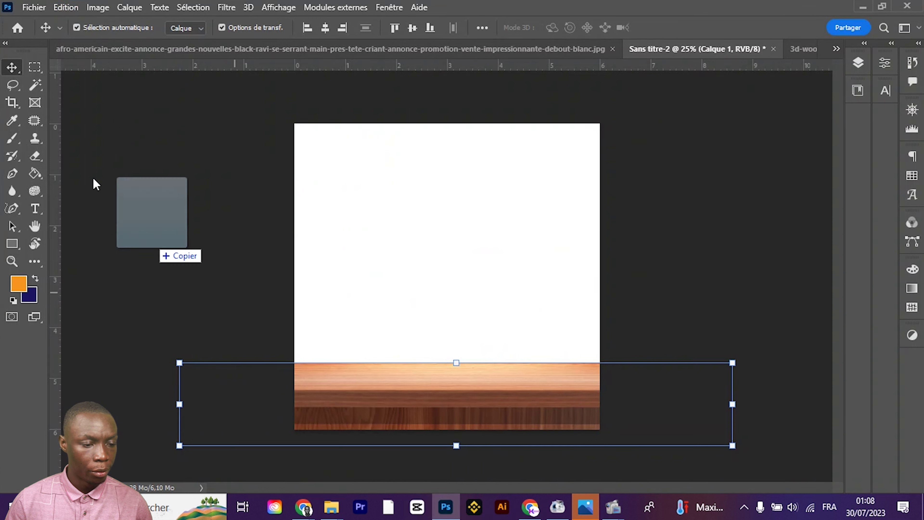
Open the hamburger image in Photoshop, keeping its embedded colour profile
{"action": "left_click_drag", "start_coordinate": [444, 509], "coordinate": [22, 36]}
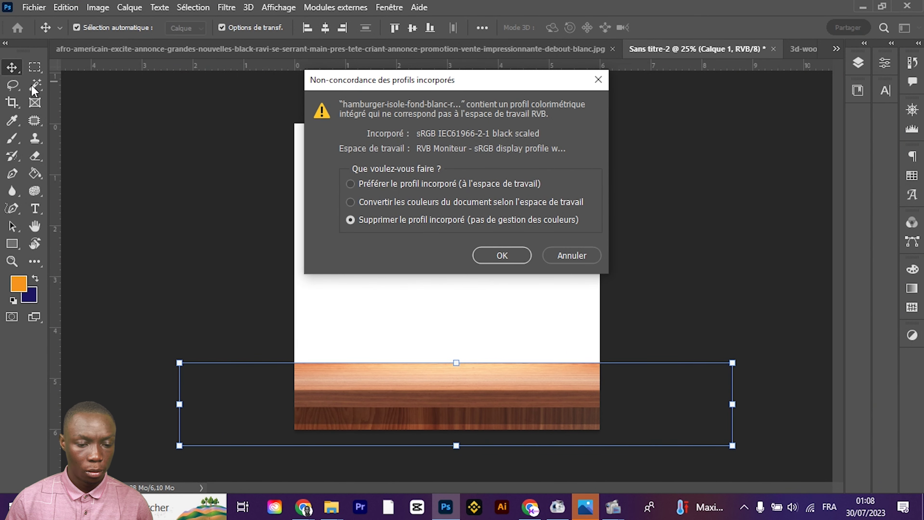
{"action": "left_click", "coordinate": [388, 188]}
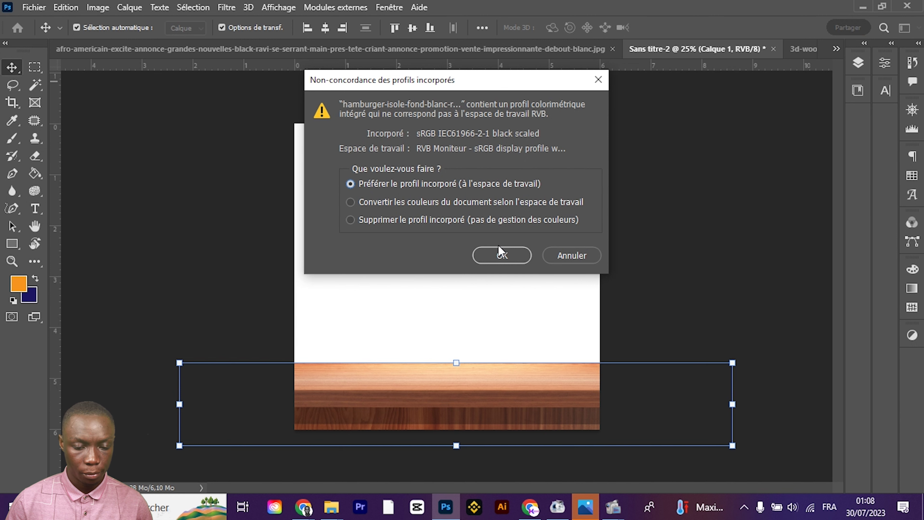
{"action": "left_click", "coordinate": [501, 256]}
{"action": "left_click", "coordinate": [36, 86]}
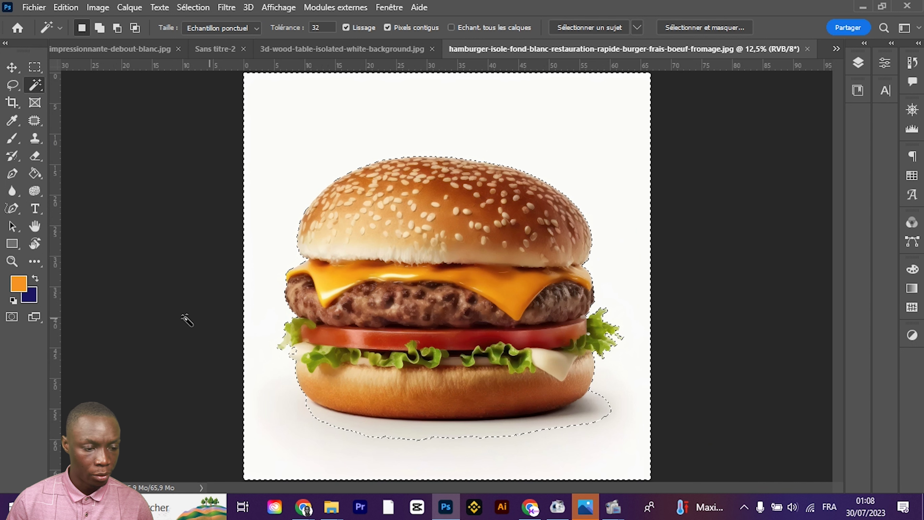
Quick-select the burger, subtracting the shadow underneath from the selection
{"action": "right_click", "coordinate": [36, 93]}
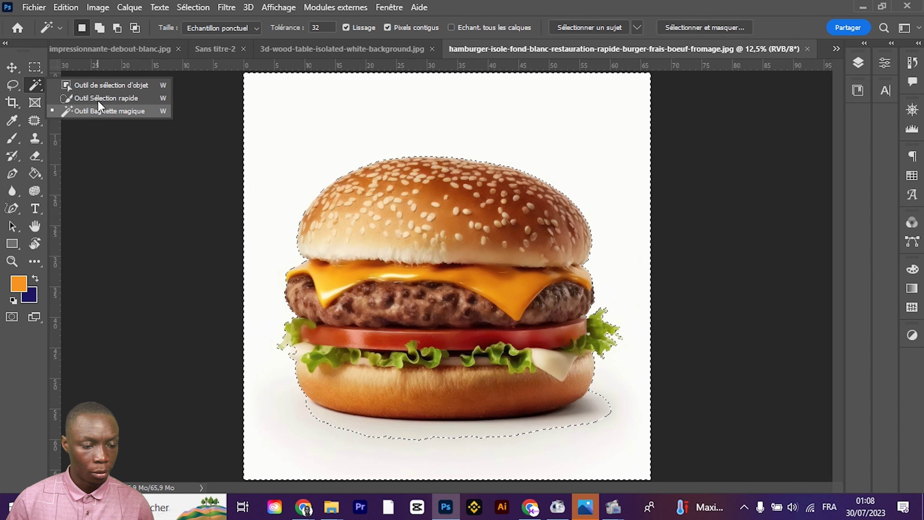
{"action": "left_click", "coordinate": [103, 98]}
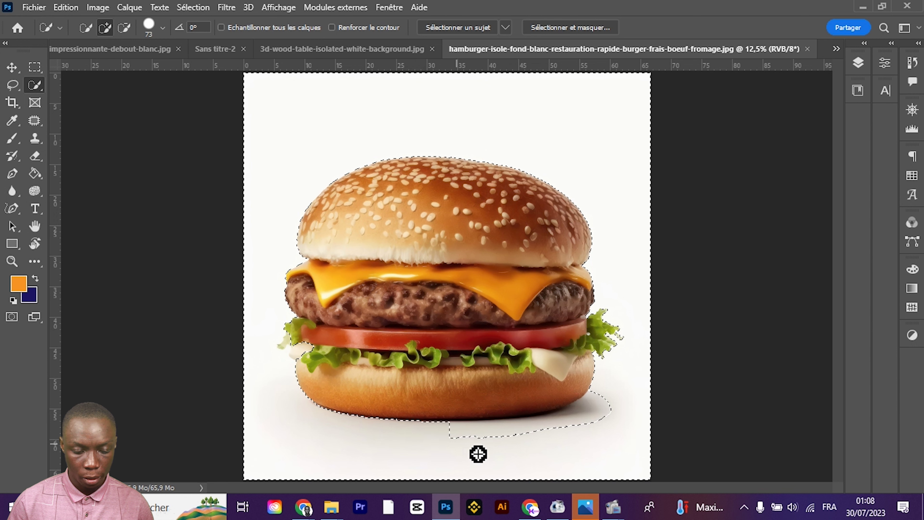
{"action": "left_click_drag", "start_coordinate": [394, 450], "coordinate": [621, 413]}
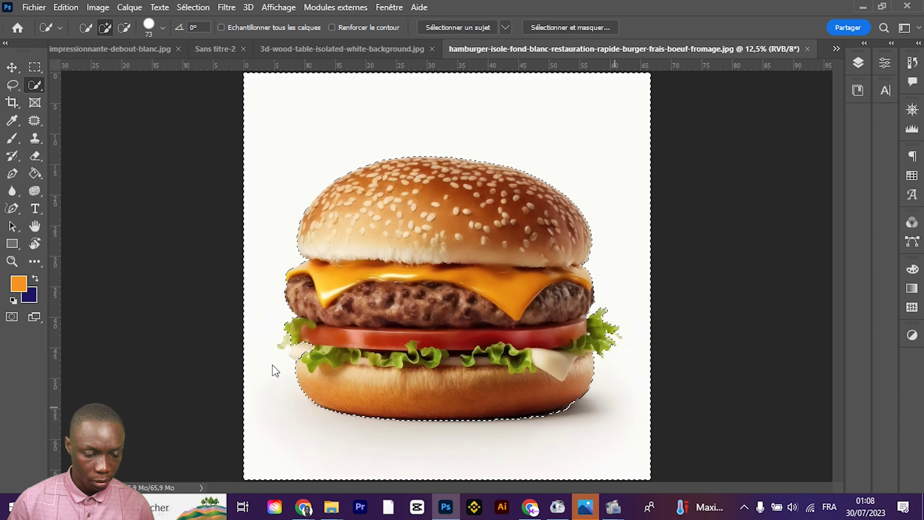
{"action": "left_click_drag", "start_coordinate": [303, 355], "coordinate": [294, 342]}
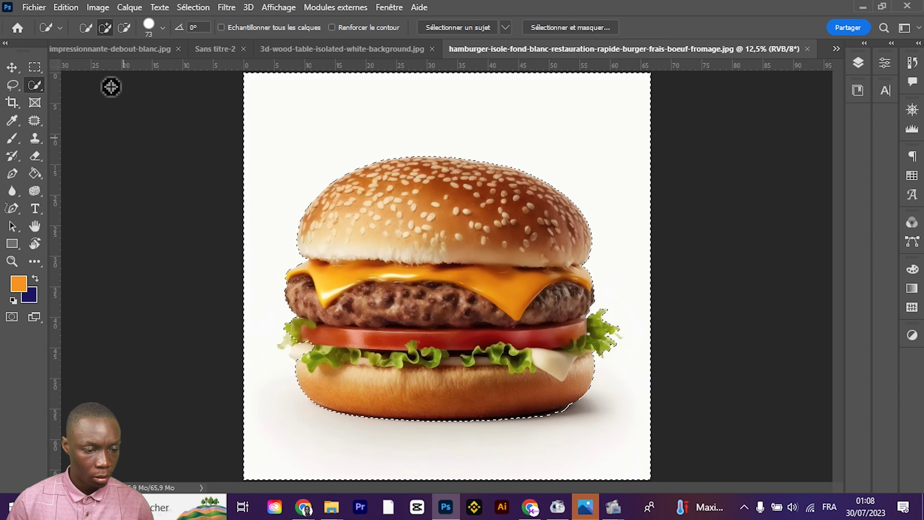
{"action": "left_click", "coordinate": [124, 28]}
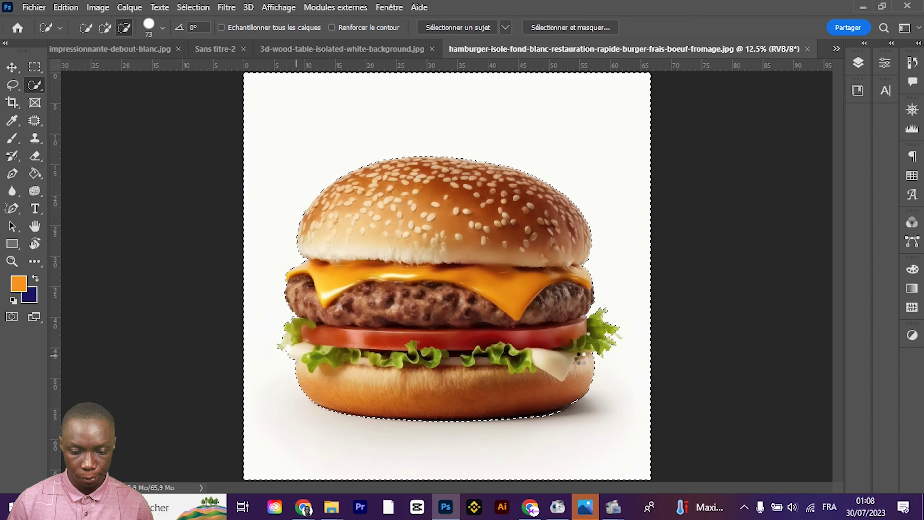
Mask the burger selection, invert the mask, and apply it to cut the burger out
{"action": "left_click", "coordinate": [859, 63]}
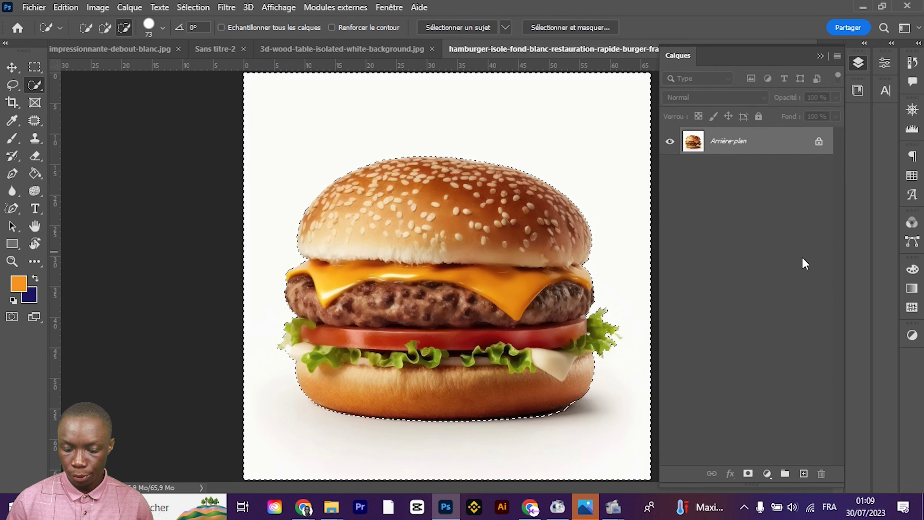
{"action": "left_click", "coordinate": [749, 473]}
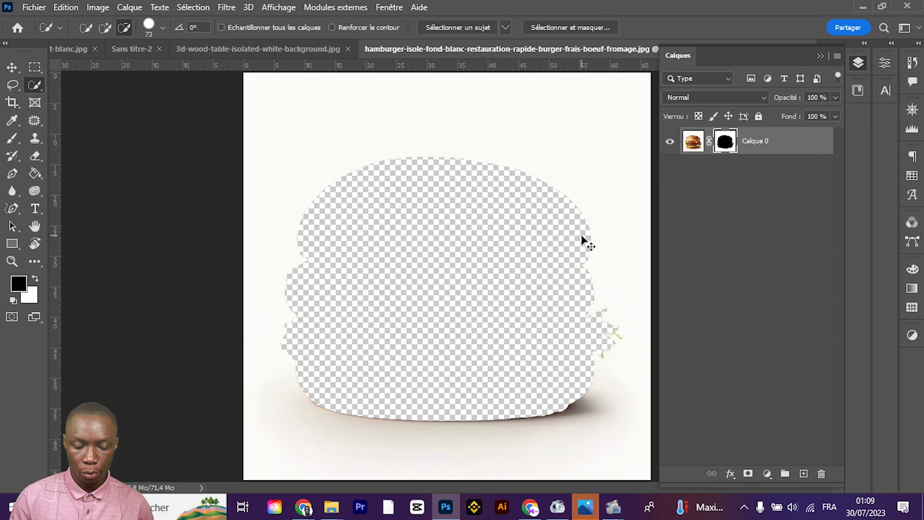
{"action": "key", "text": "ctrl+i"}
{"action": "right_click", "coordinate": [722, 144]}
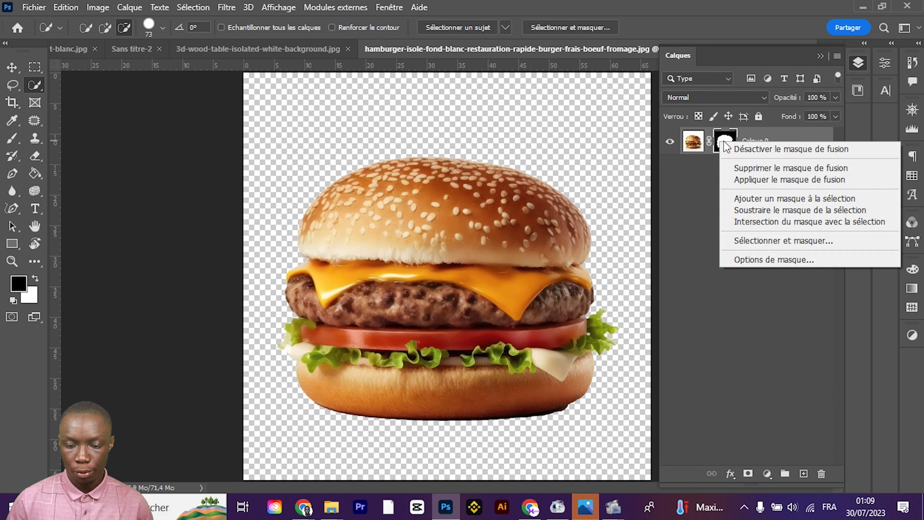
{"action": "left_click", "coordinate": [733, 180]}
Bring the cut-out burger into Sans titre-2, scale it to 24%, and rest it centred on the table
{"action": "mouse_move", "coordinate": [485, 280]}
{"action": "left_mouse_down"}
{"action": "mouse_move", "coordinate": [175, 67]}
{"action": "mouse_move", "coordinate": [174, 53]}
{"action": "mouse_move", "coordinate": [397, 251]}
{"action": "left_mouse_up"}
{"action": "left_click_drag", "start_coordinate": [451, 397], "coordinate": [469, 382]}
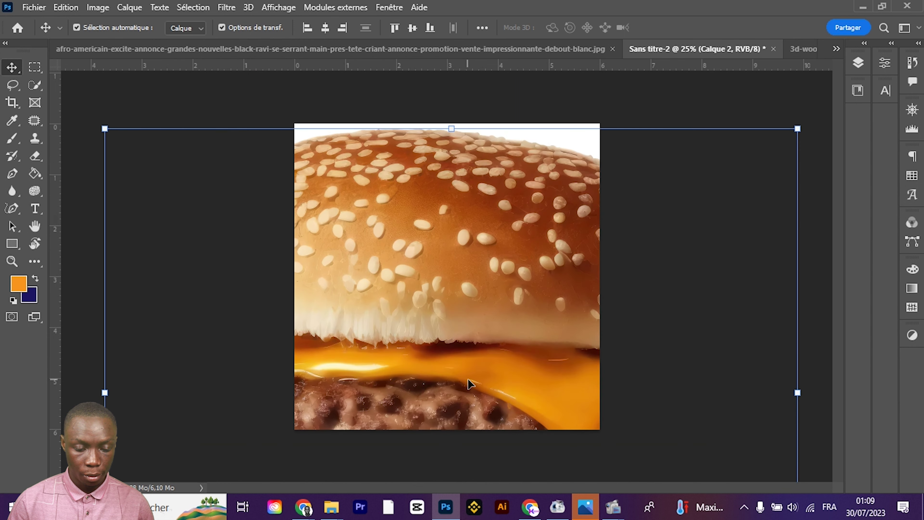
{"action": "key", "text": "ctrl+t"}
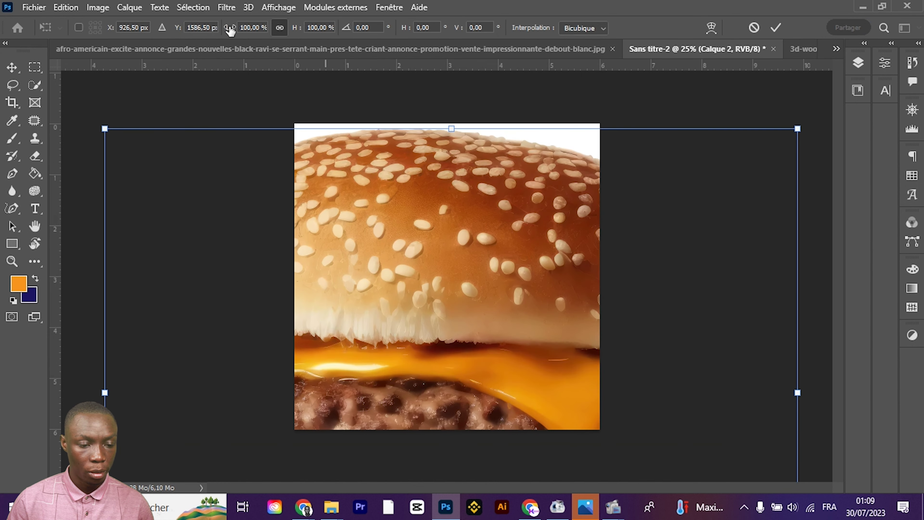
{"action": "left_click_drag", "start_coordinate": [228, 32], "coordinate": [176, 37]}
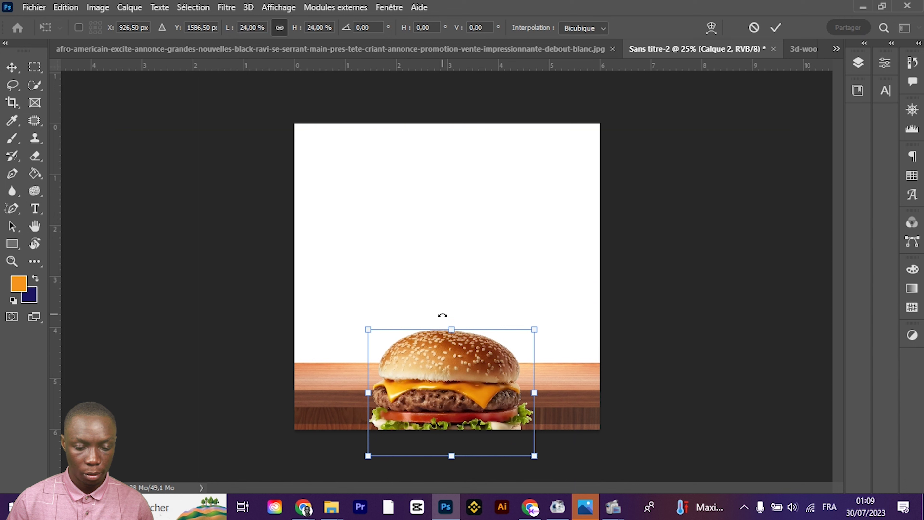
{"action": "left_click_drag", "start_coordinate": [454, 364], "coordinate": [453, 312]}
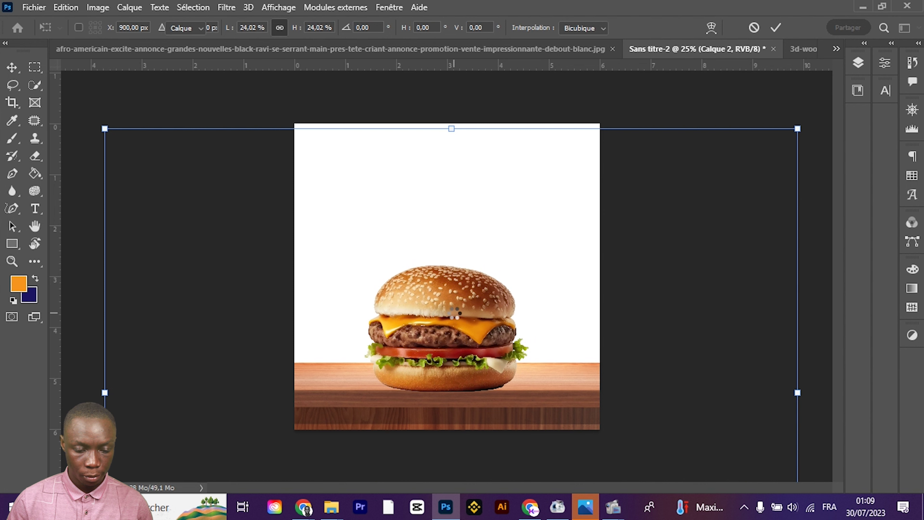
{"action": "key", "text": "Return"}
{"action": "left_click_drag", "start_coordinate": [448, 346], "coordinate": [449, 336]}
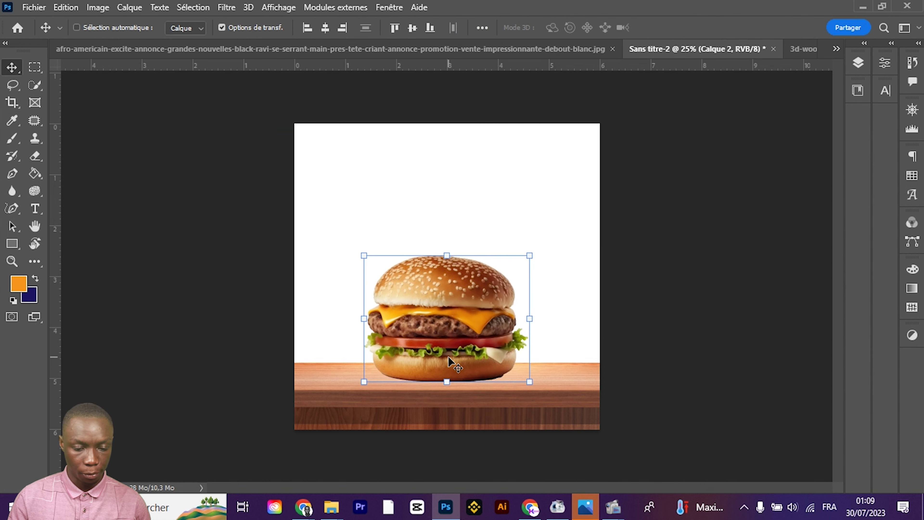
{"action": "key", "text": "ctrl+plus"}
{"action": "key", "text": "ctrl+plus"}
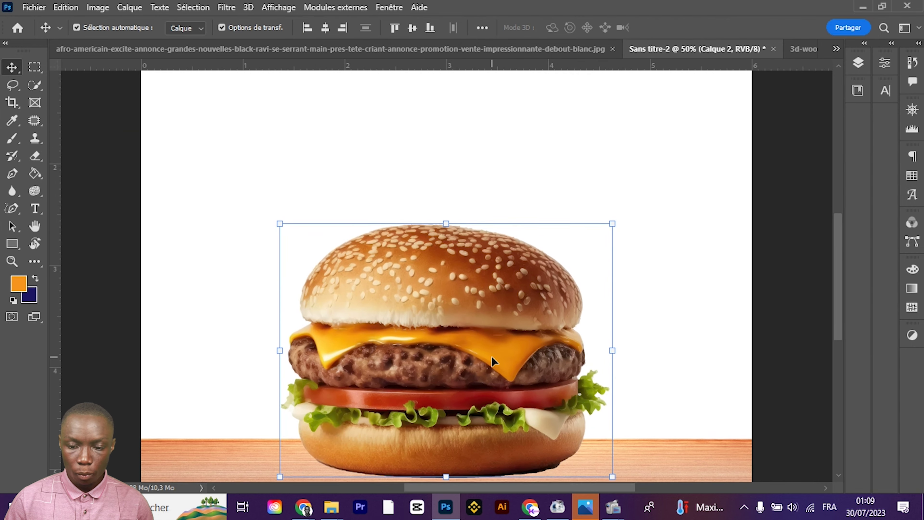
Add a new empty layer, Calque 3, above the burger
{"action": "scroll", "coordinate": [491, 356], "scroll_direction": "down", "scroll_amount": 5}
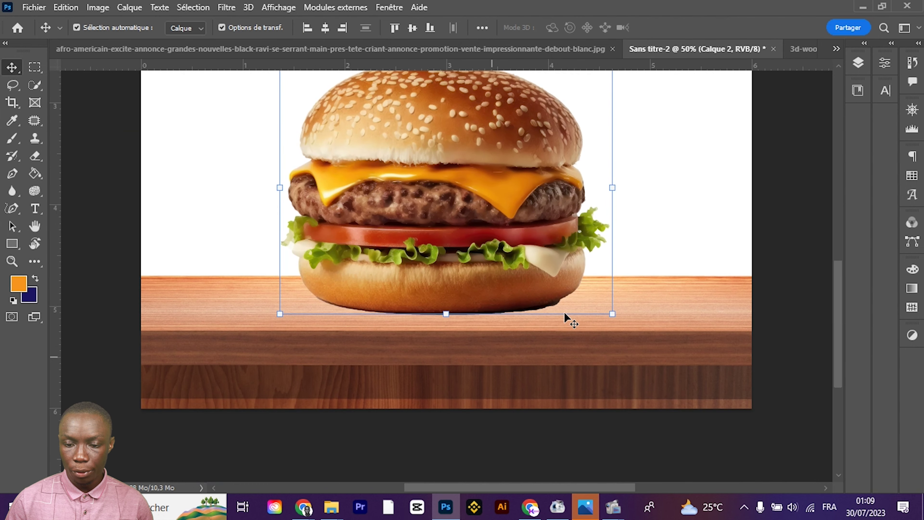
{"action": "left_click", "coordinate": [858, 67]}
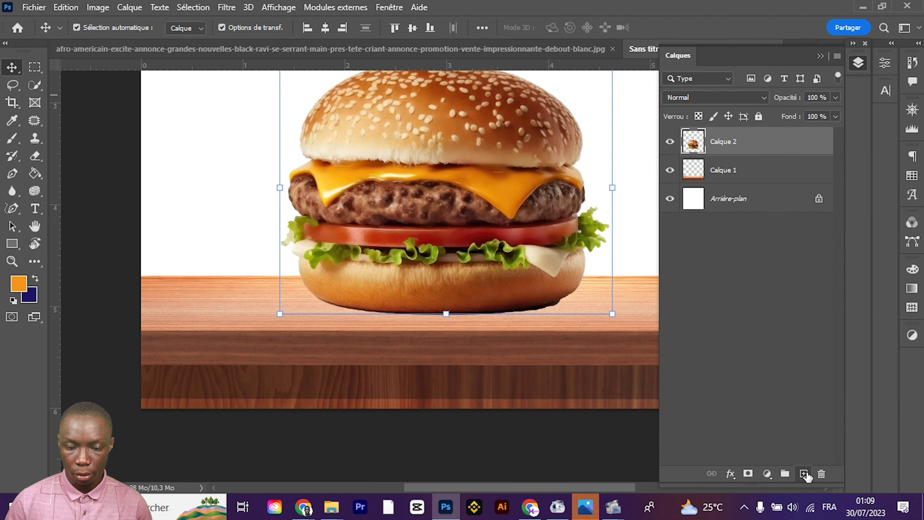
{"action": "left_click", "coordinate": [804, 474]}
{"action": "scroll", "coordinate": [485, 217], "scroll_direction": "up", "scroll_amount": 3}
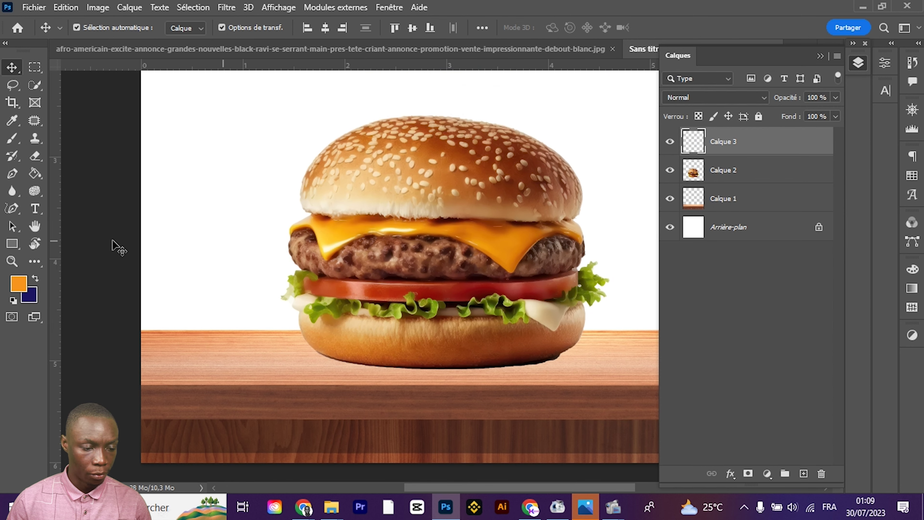
Paint one soft 700 px black (#000000) brush dab over the burger's middle
{"action": "key", "text": "b"}
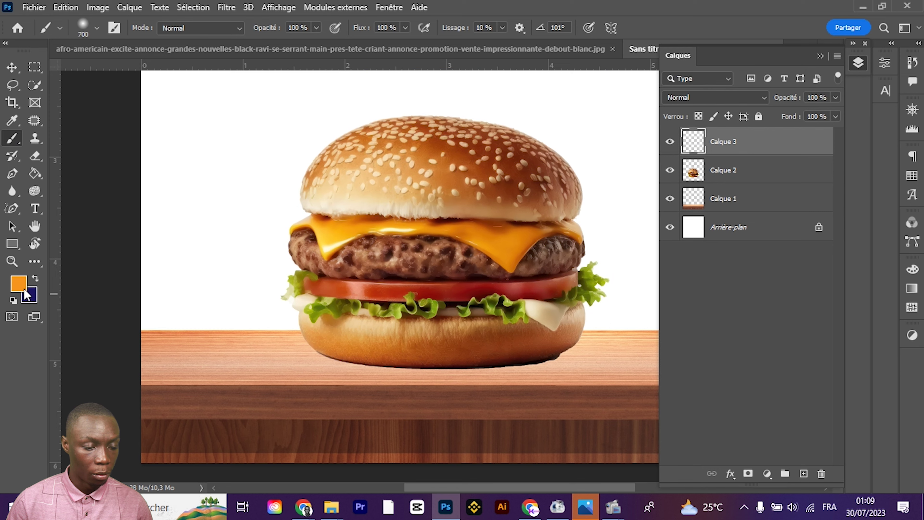
{"action": "left_click", "coordinate": [18, 284]}
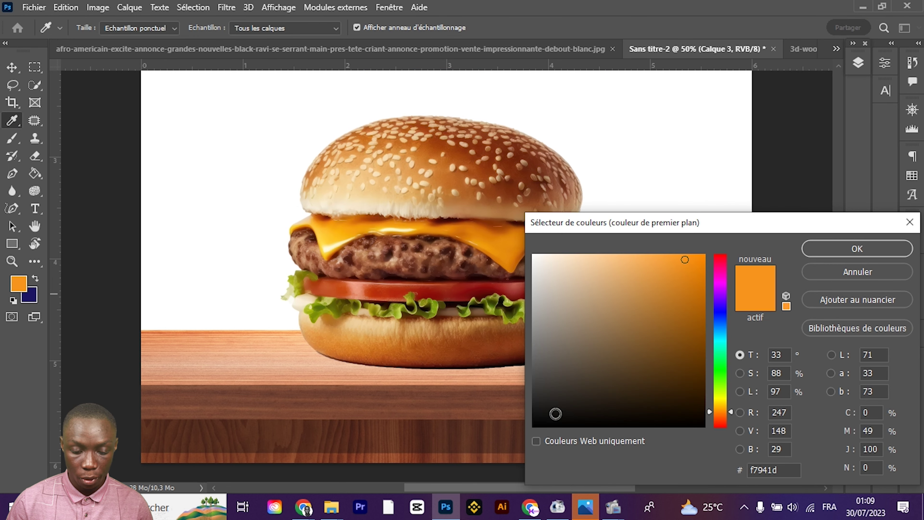
{"action": "left_click_drag", "start_coordinate": [555, 413], "coordinate": [500, 461]}
{"action": "left_click_drag", "start_coordinate": [780, 471], "coordinate": [629, 479]}
{"action": "key", "text": "Return"}
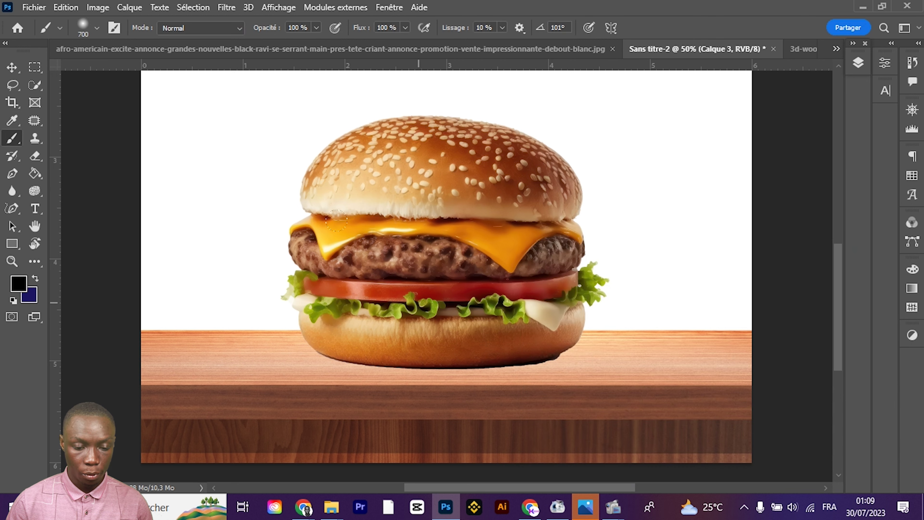
{"action": "left_click", "coordinate": [415, 232]}
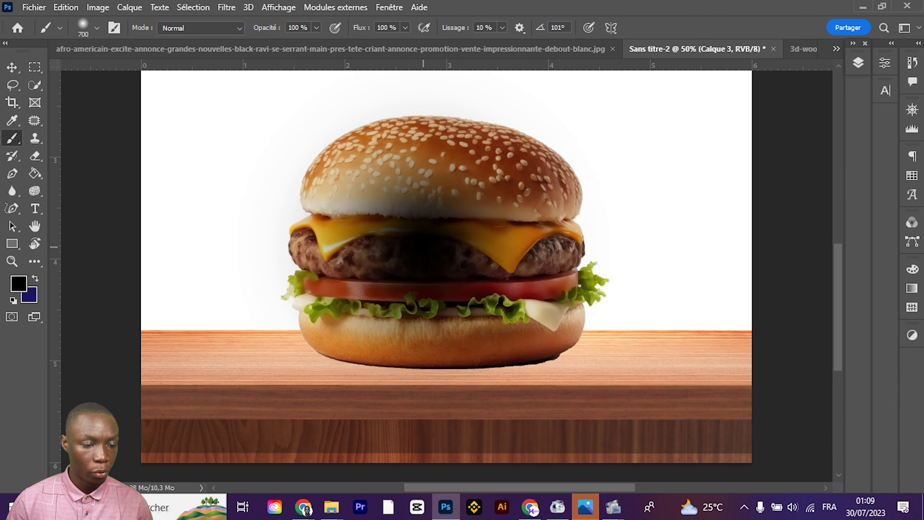
{"action": "left_click", "coordinate": [97, 28]}
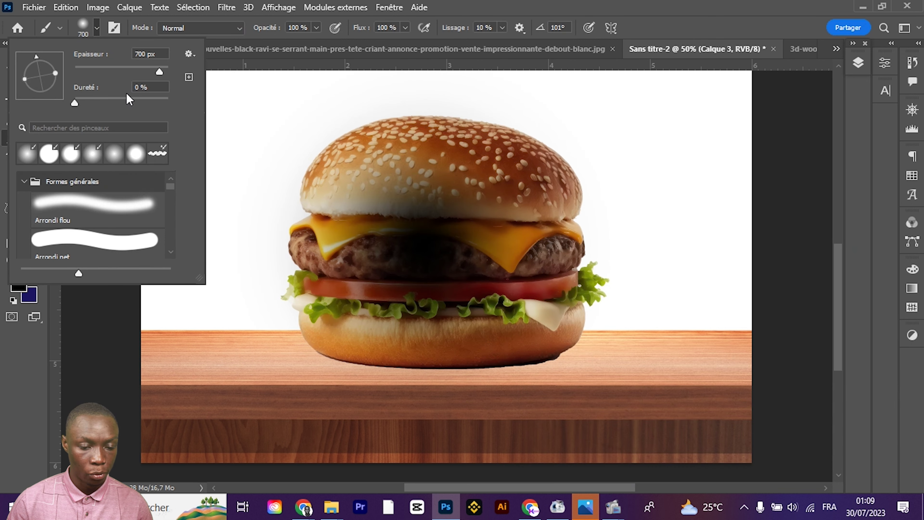
{"action": "left_click", "coordinate": [2, 356]}
{"action": "left_click", "coordinate": [12, 67]}
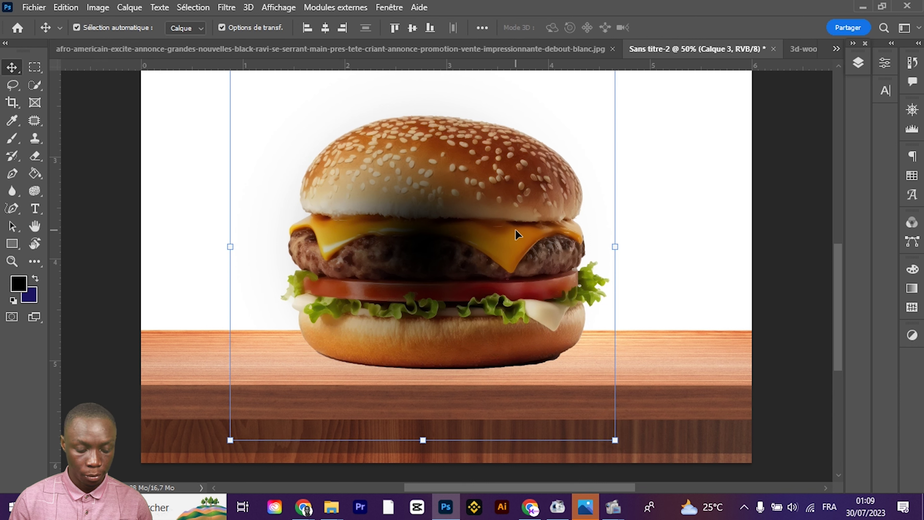
Squash the black dab into a flat shadow and place its layer beneath the burger
{"action": "key", "text": "ctrl+t"}
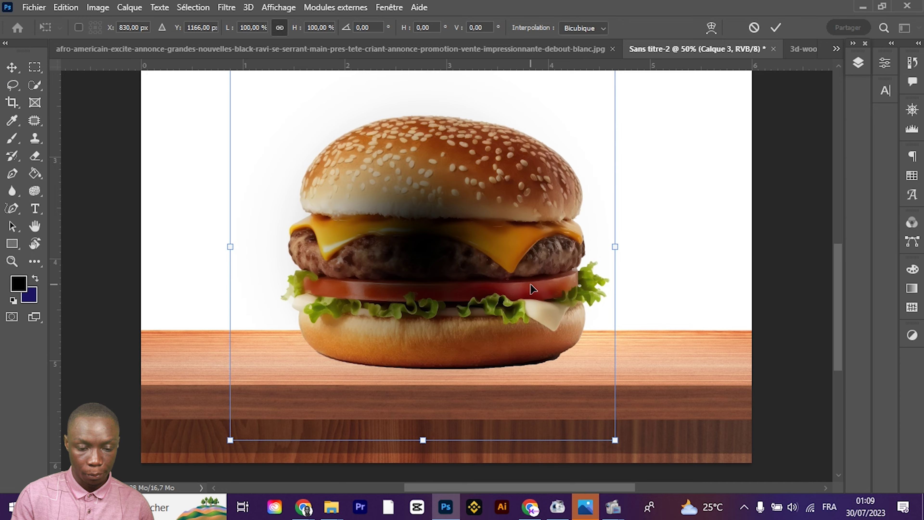
{"action": "key", "text": "ctrl+minus"}
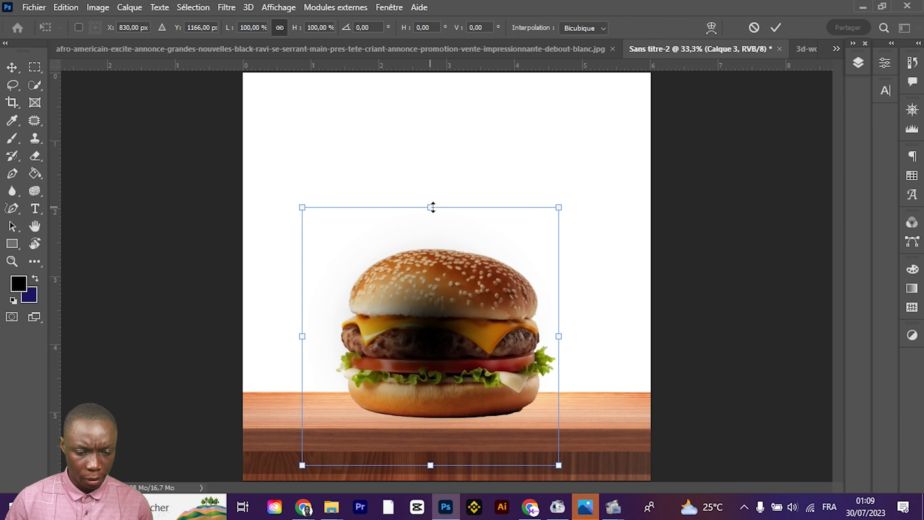
{"action": "left_click_drag", "start_coordinate": [432, 213], "coordinate": [441, 437]}
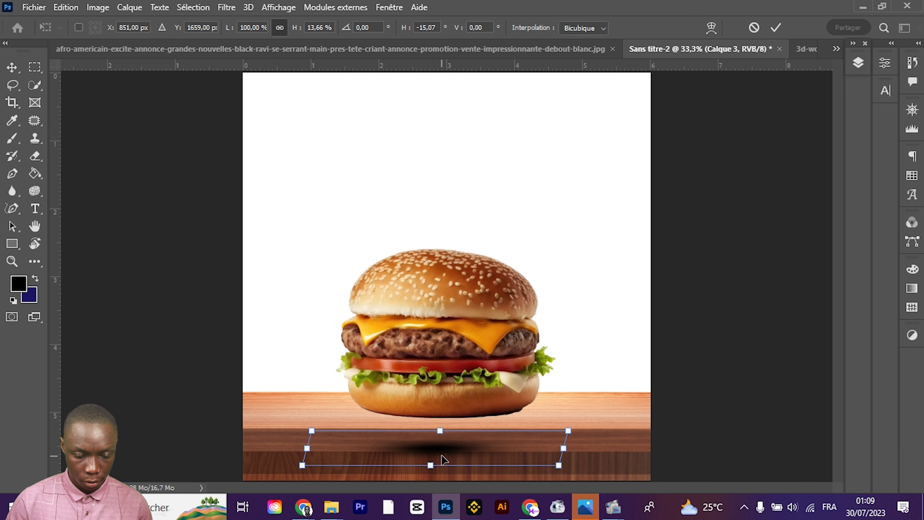
{"action": "left_click_drag", "start_coordinate": [441, 459], "coordinate": [447, 423]}
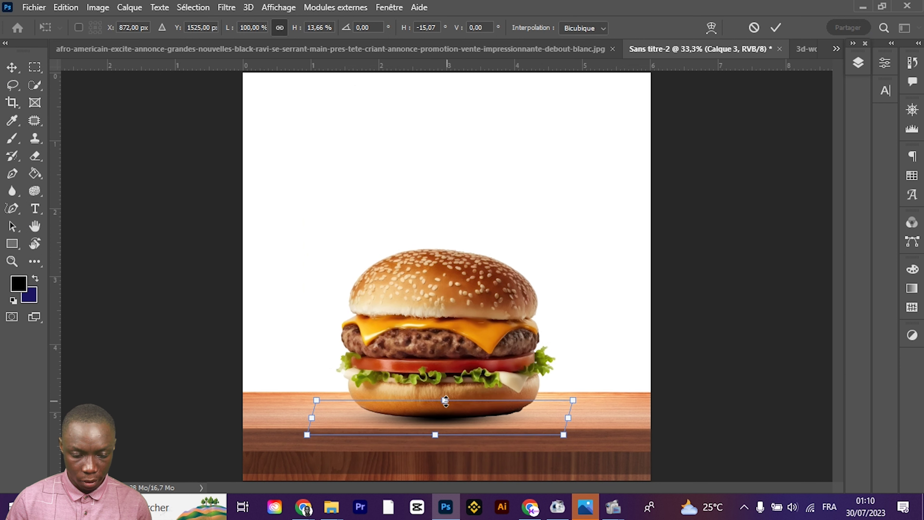
{"action": "left_click_drag", "start_coordinate": [446, 403], "coordinate": [445, 416]}
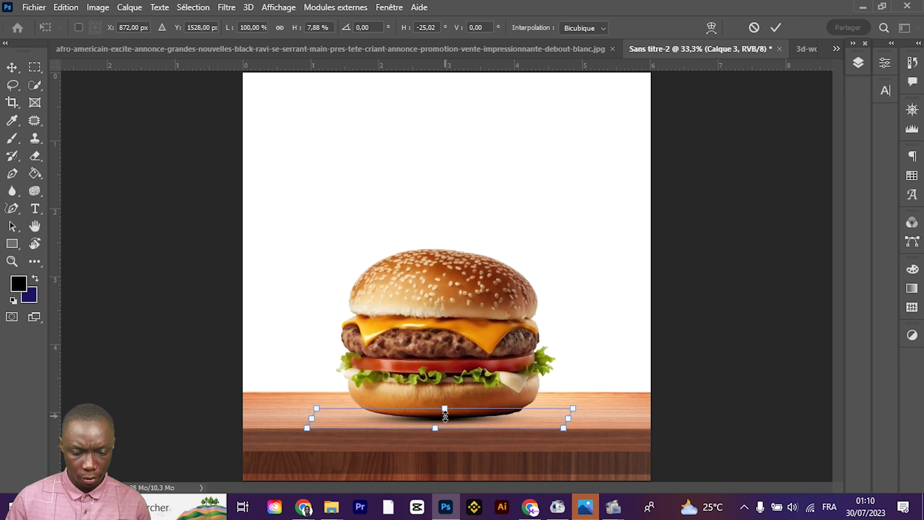
{"action": "key", "text": "Return"}
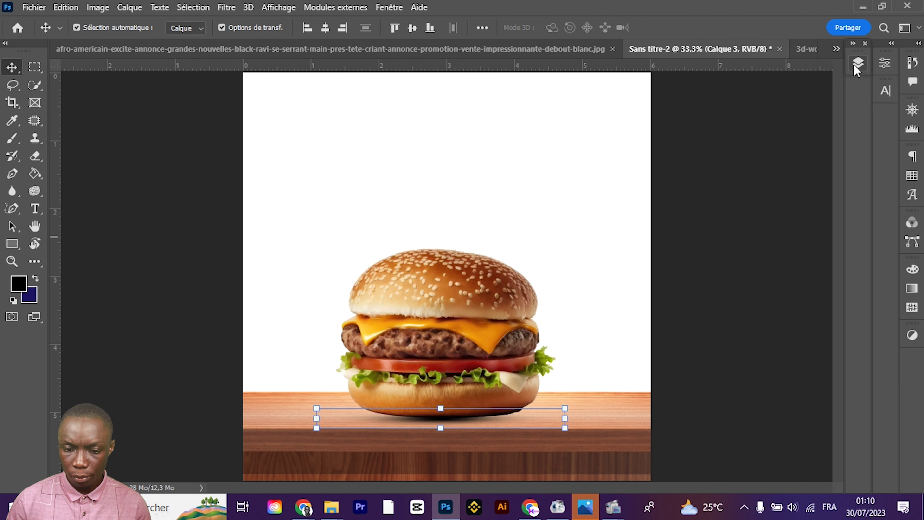
{"action": "left_click", "coordinate": [857, 63]}
{"action": "left_click_drag", "start_coordinate": [745, 149], "coordinate": [739, 186]}
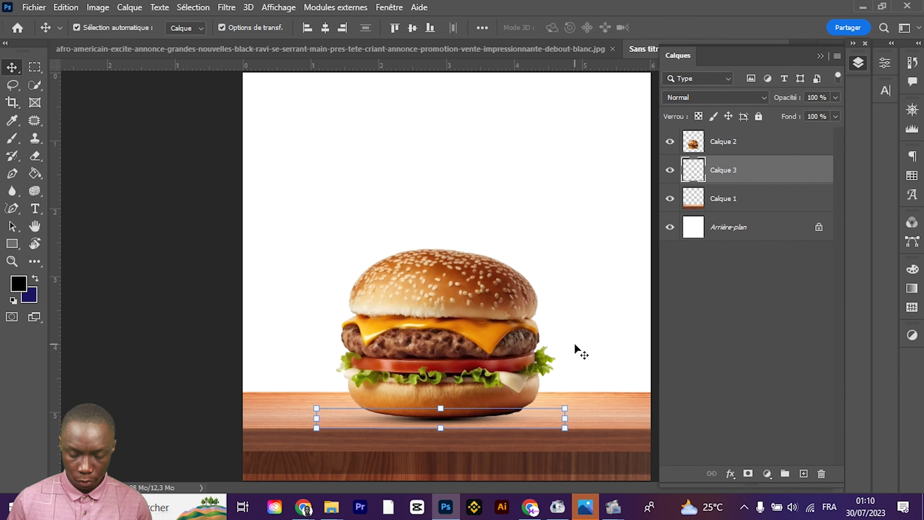
{"action": "key", "text": "shift+Up"}
{"action": "key", "text": "shift+Up"}
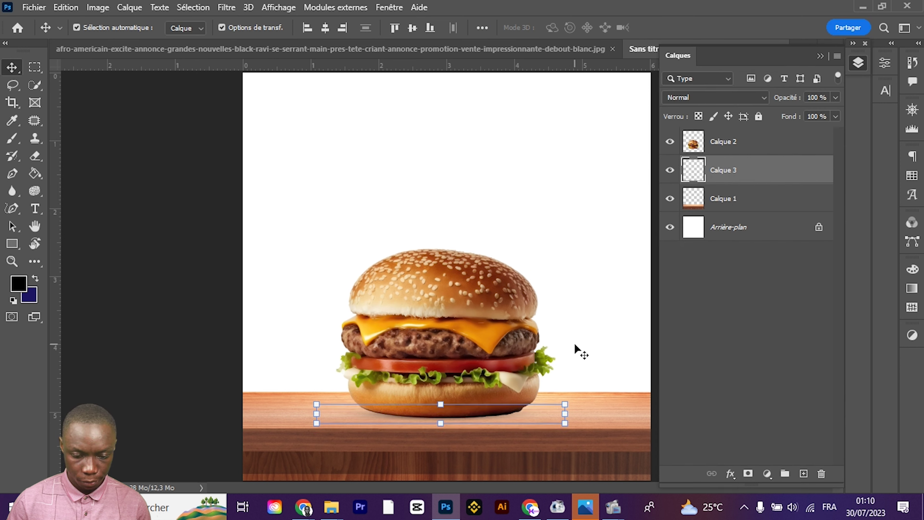
Enlarge the shadow to roughly double size and nudge it under the burger onto the tabletop
{"action": "left_click", "coordinate": [563, 416]}
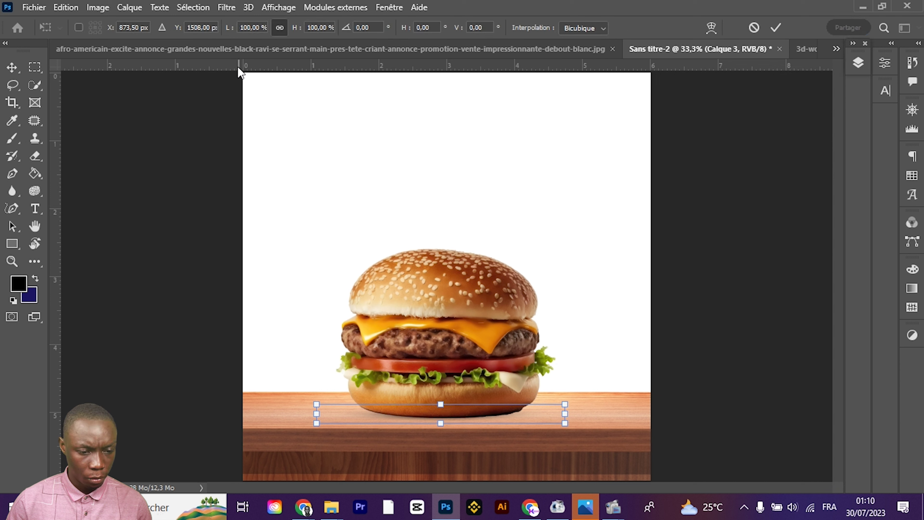
{"action": "left_click_drag", "start_coordinate": [229, 33], "coordinate": [295, 33]}
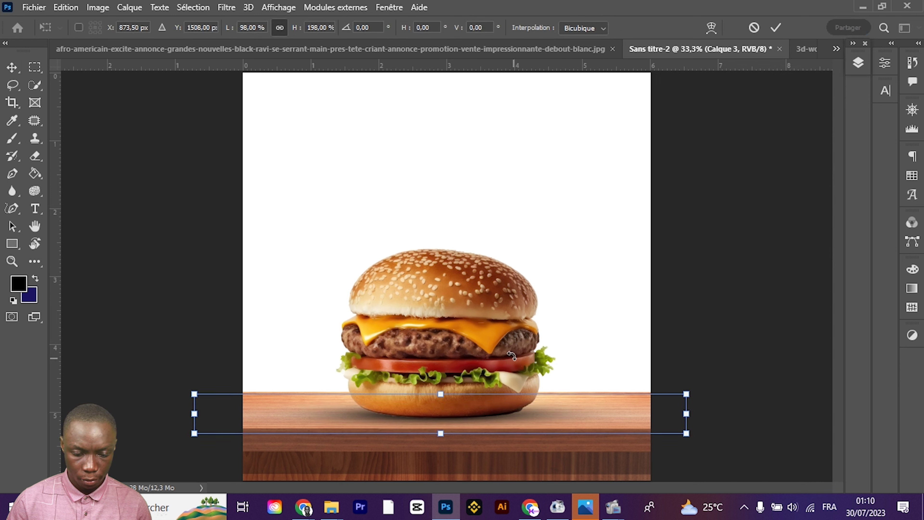
{"action": "left_click_drag", "start_coordinate": [529, 416], "coordinate": [522, 413]}
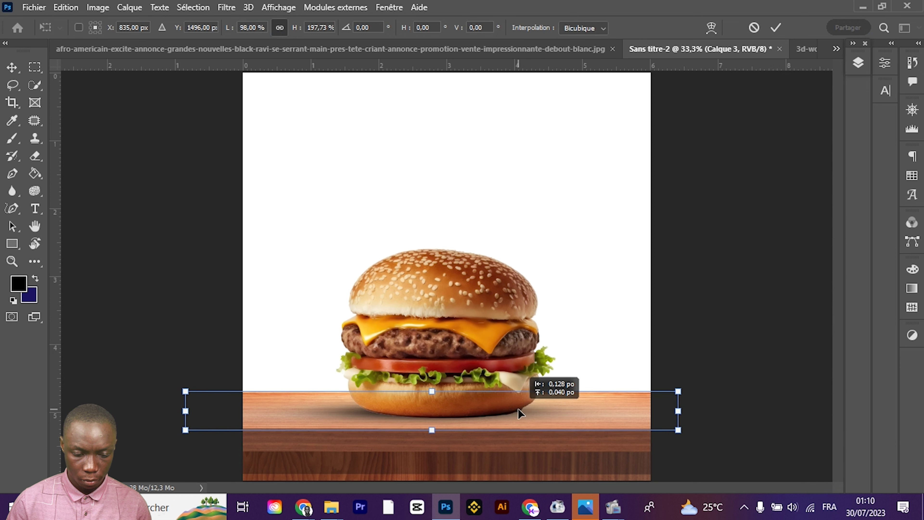
{"action": "key", "text": "shift+Down"}
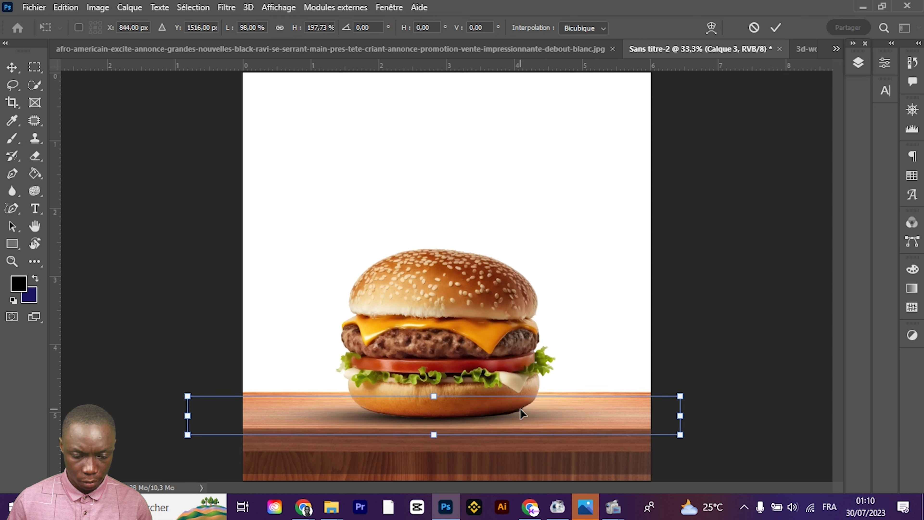
{"action": "key", "text": "shift+Right"}
{"action": "key", "text": "shift+Right"}
{"action": "key", "text": "shift+Right"}
{"action": "key", "text": "Down"}
{"action": "key", "text": "Down"}
{"action": "key", "text": "Down"}
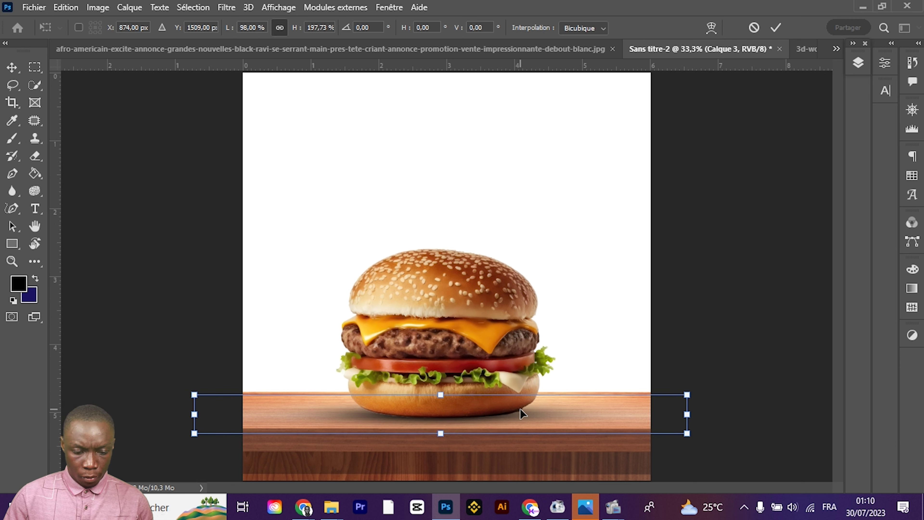
{"action": "key", "text": "Return"}
{"action": "left_click", "coordinate": [109, 372]}
{"action": "left_click", "coordinate": [368, 451]}
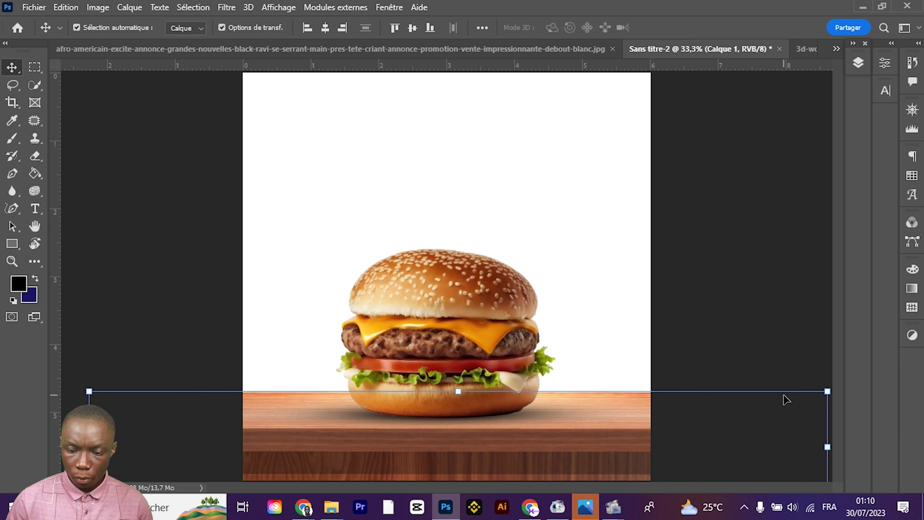
Lock all on the Calque 1 wood table, then enlarge the burger to about 103% and nudge it right
{"action": "left_click", "coordinate": [859, 63]}
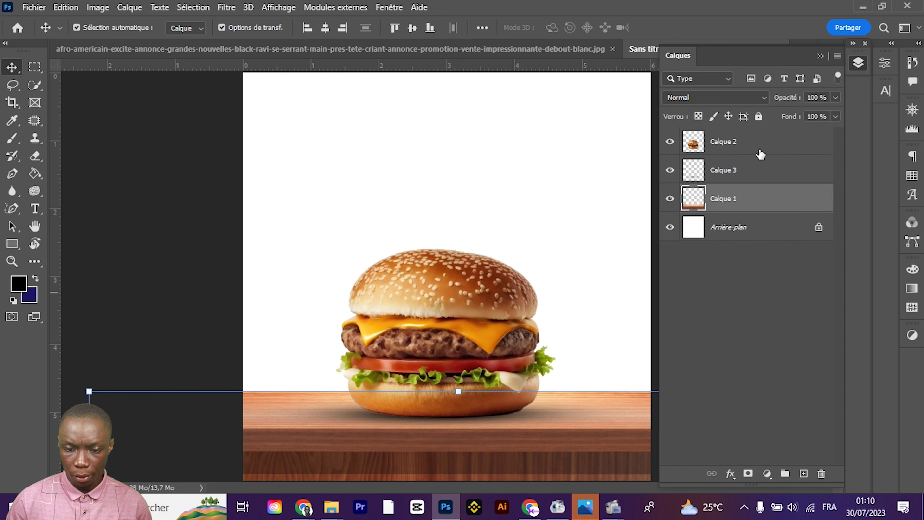
{"action": "left_click", "coordinate": [758, 116]}
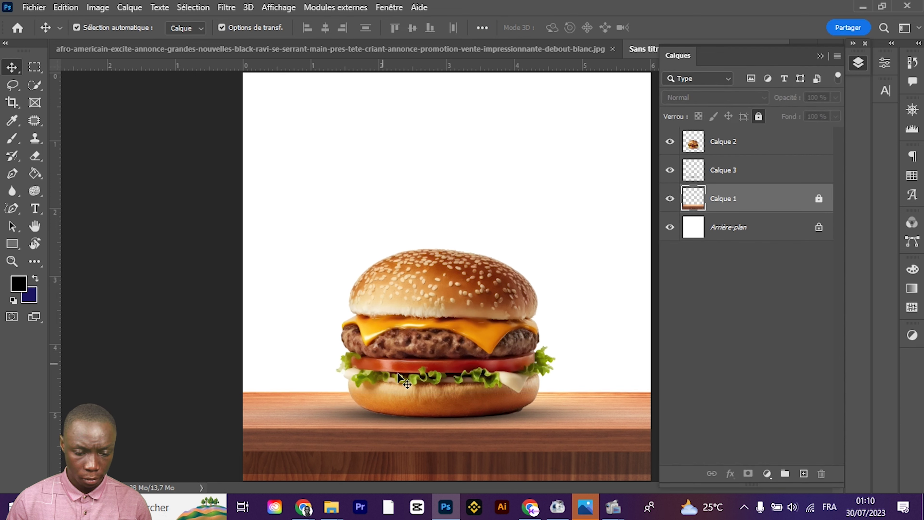
{"action": "left_click", "coordinate": [399, 298]}
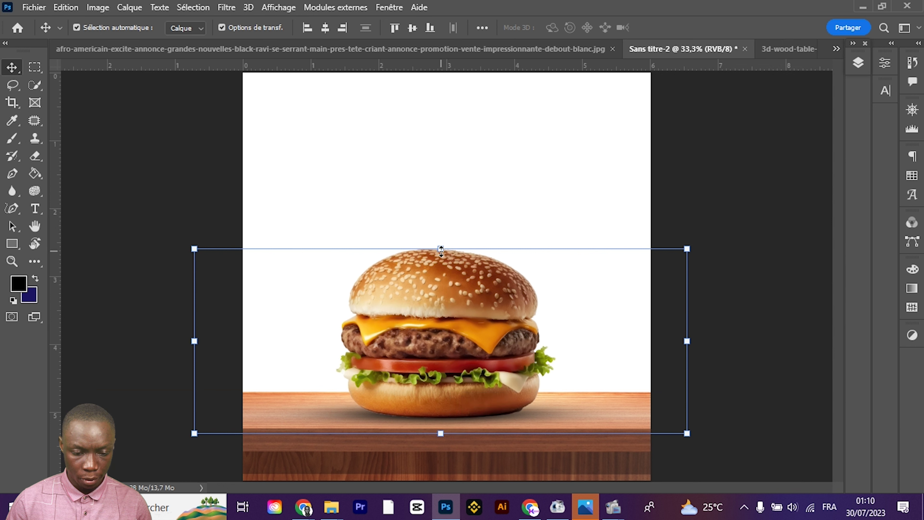
{"action": "left_click_drag", "start_coordinate": [440, 251], "coordinate": [441, 244]}
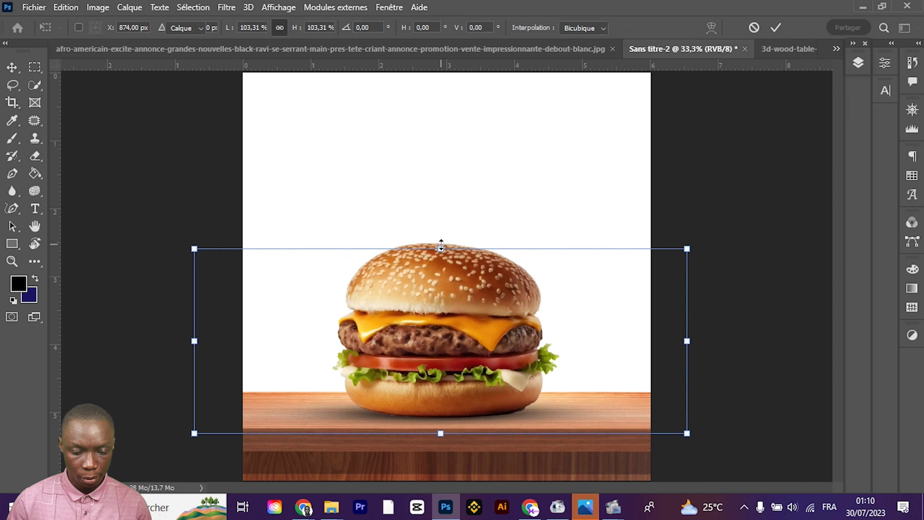
{"action": "key", "text": "Return"}
{"action": "key", "text": "shift+Right"}
{"action": "key", "text": "shift+Right"}
{"action": "key", "text": "shift+Right"}
{"action": "key", "text": "shift+Right"}
{"action": "key", "text": "shift+Right"}
{"action": "key", "text": "shift+Right"}
{"action": "key", "text": "shift+Right"}
{"action": "key", "text": "shift+Right"}
{"action": "key", "text": "shift+Right"}
{"action": "key", "text": "shift+Right"}
{"action": "key", "text": "shift+Right"}
{"action": "key", "text": "shift+Right"}
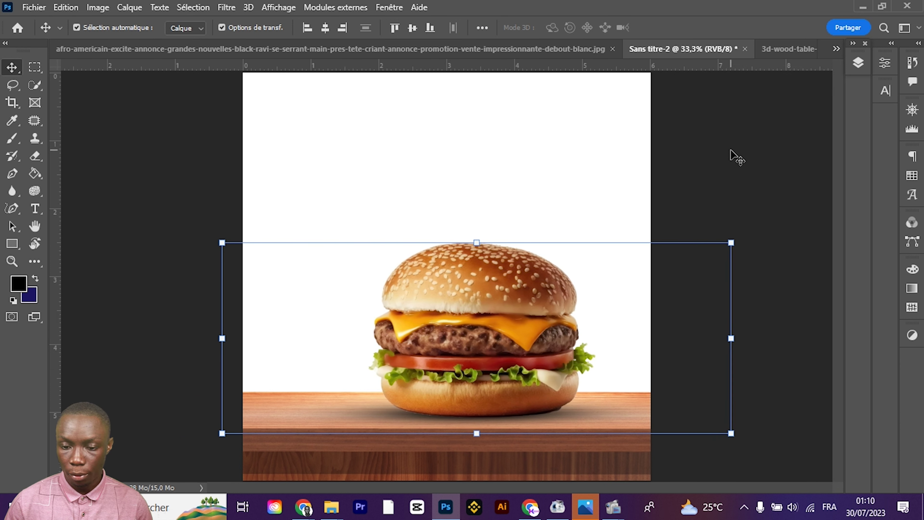
Duplicate the burger and shadow layers (Calque 2 and 3) and move the copies right
{"action": "left_click", "coordinate": [858, 63]}
{"action": "left_click", "coordinate": [741, 175], "text": "ctrl"}
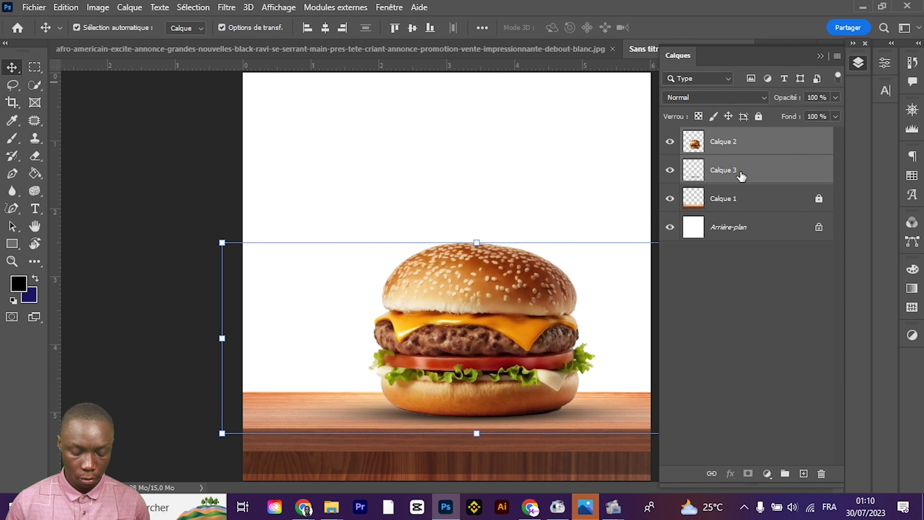
{"action": "key", "text": "ctrl+j"}
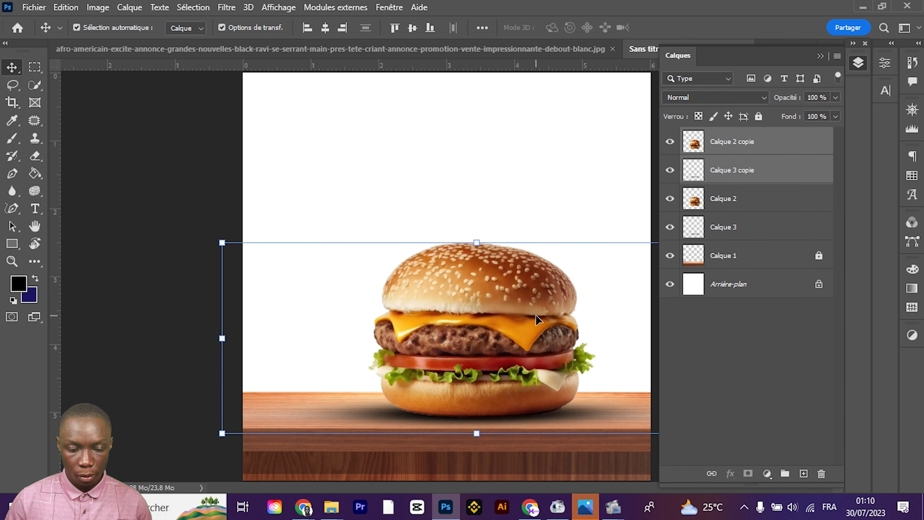
{"action": "key", "text": "ctrl+t"}
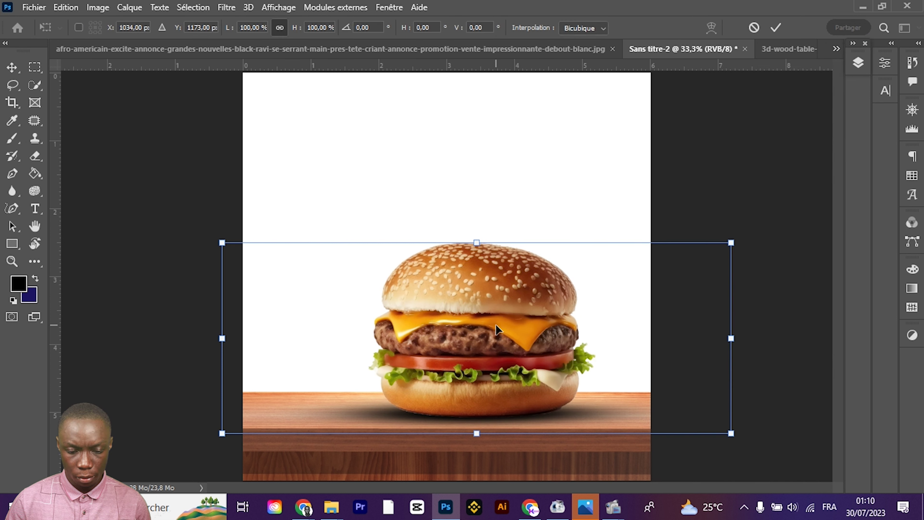
{"action": "left_click_drag", "start_coordinate": [496, 326], "coordinate": [595, 326]}
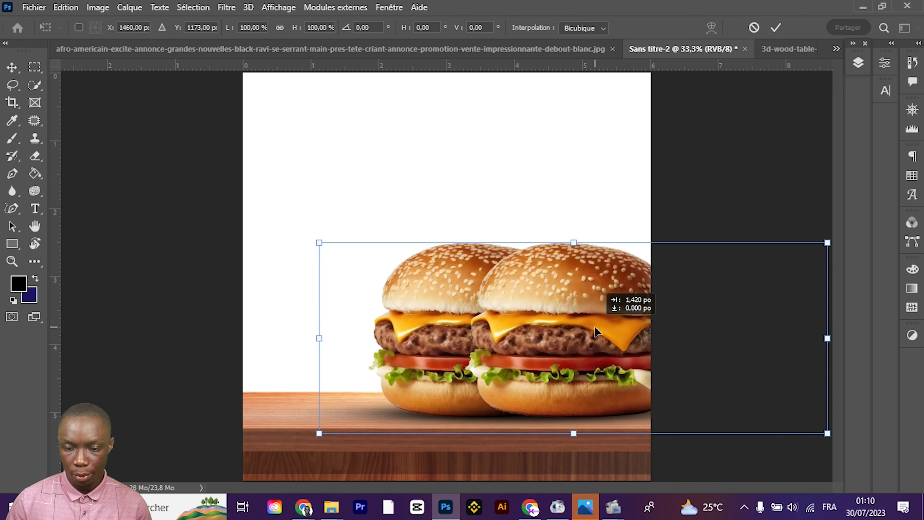
{"action": "left_click", "coordinate": [777, 28]}
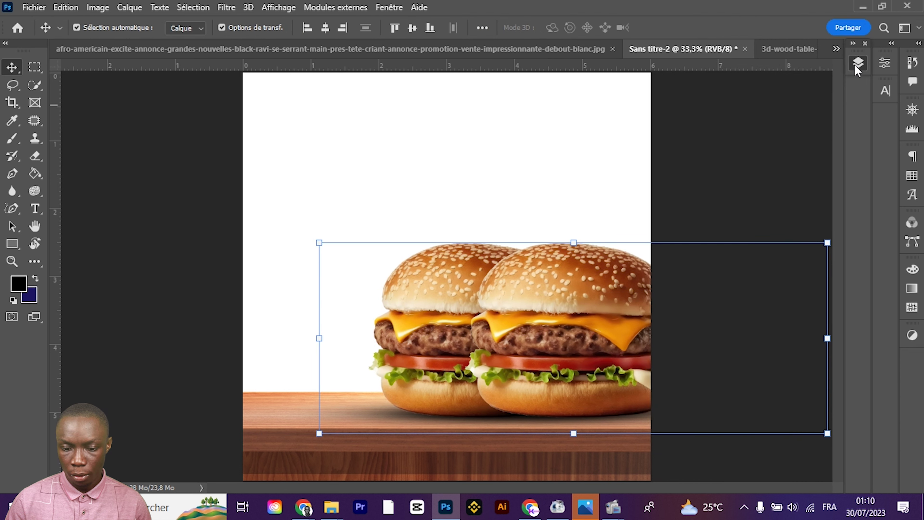
Place the burger copies below Calque 2 and enlarge them to 117.7%
{"action": "left_click", "coordinate": [856, 68]}
{"action": "left_click_drag", "start_coordinate": [730, 139], "coordinate": [732, 218]}
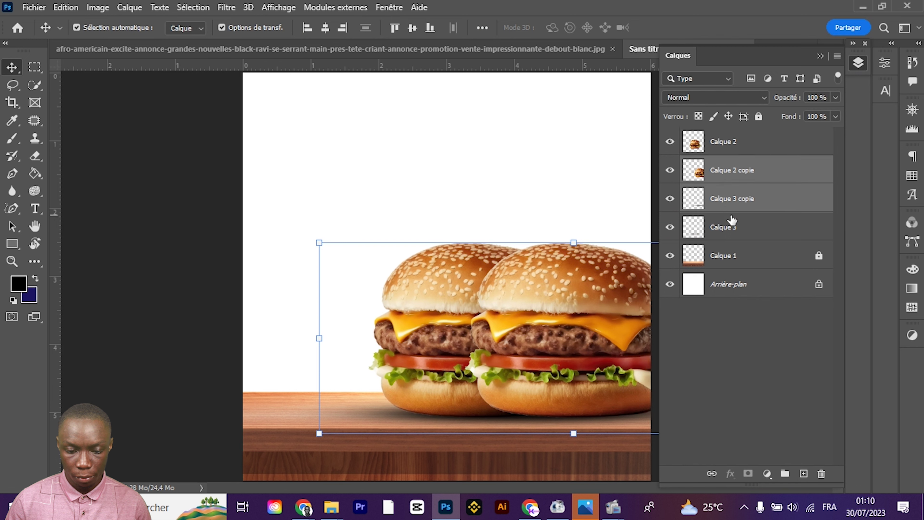
{"action": "left_click", "coordinate": [572, 243]}
{"action": "left_click_drag", "start_coordinate": [571, 243], "coordinate": [577, 209]}
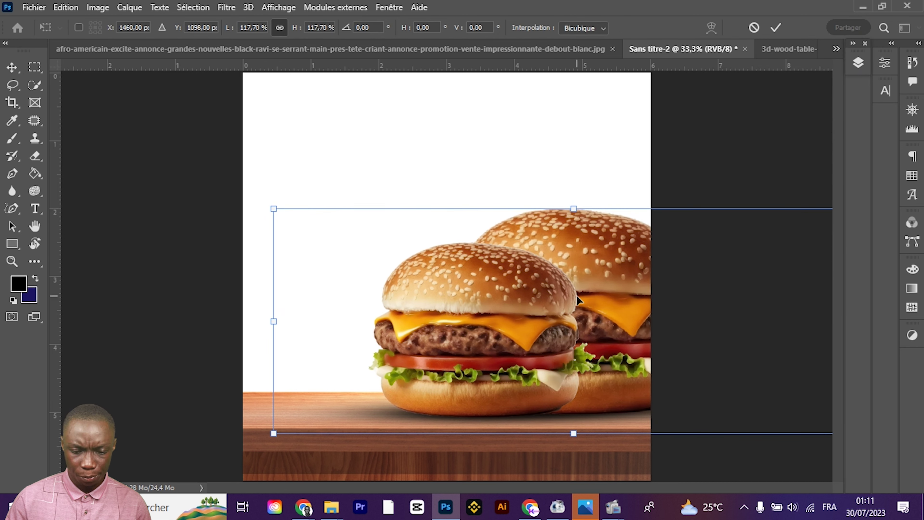
{"action": "key", "text": "Return"}
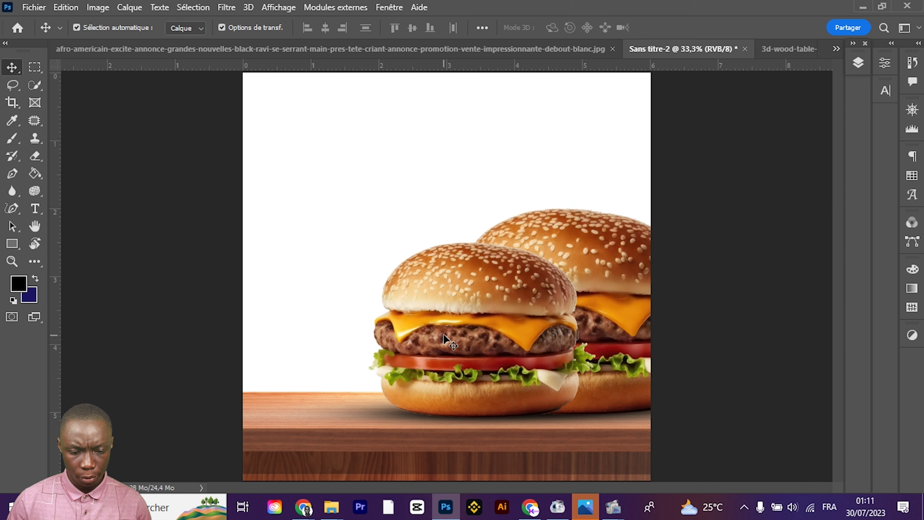
{"action": "left_click", "coordinate": [446, 333]}
{"action": "left_click", "coordinate": [858, 62]}
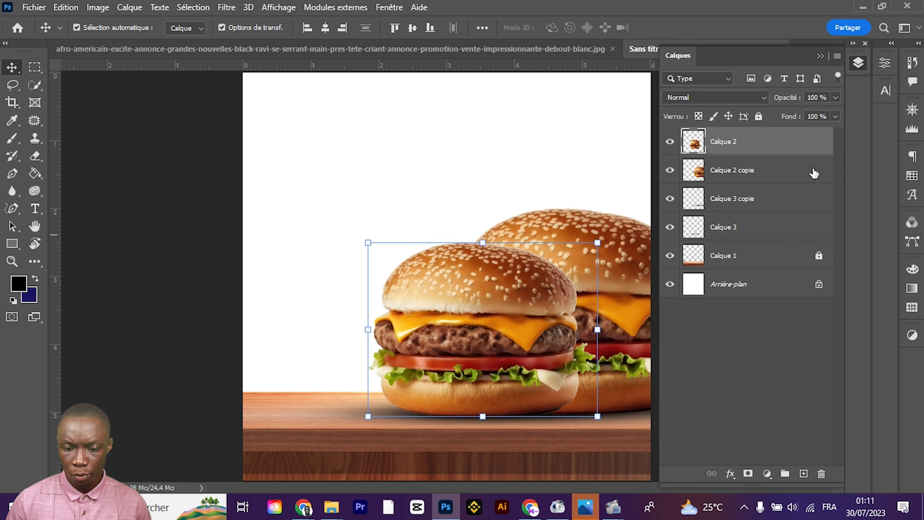
Duplicate the front burger, load its outline as a selection, and set the foreground colour to white (ffffff)
{"action": "key", "text": "ctrl+j"}
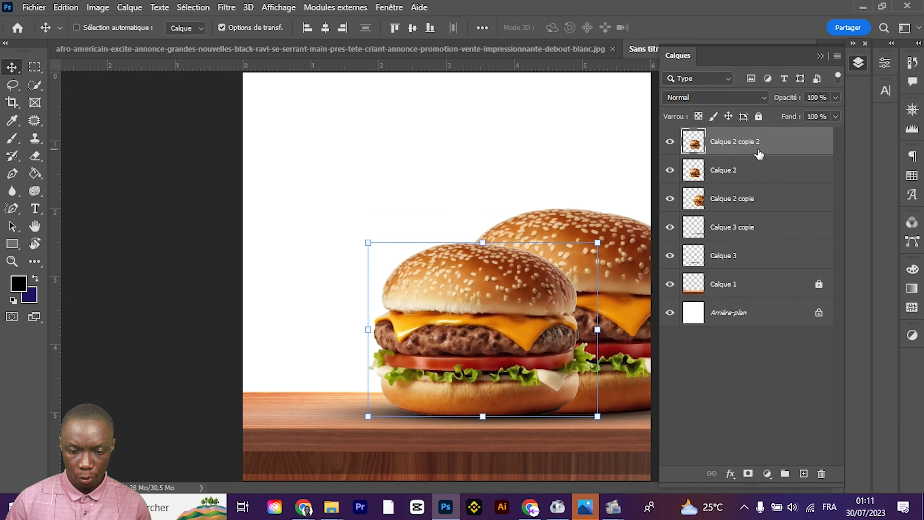
{"action": "left_click", "coordinate": [713, 173]}
{"action": "left_click", "coordinate": [694, 170], "text": "ctrl"}
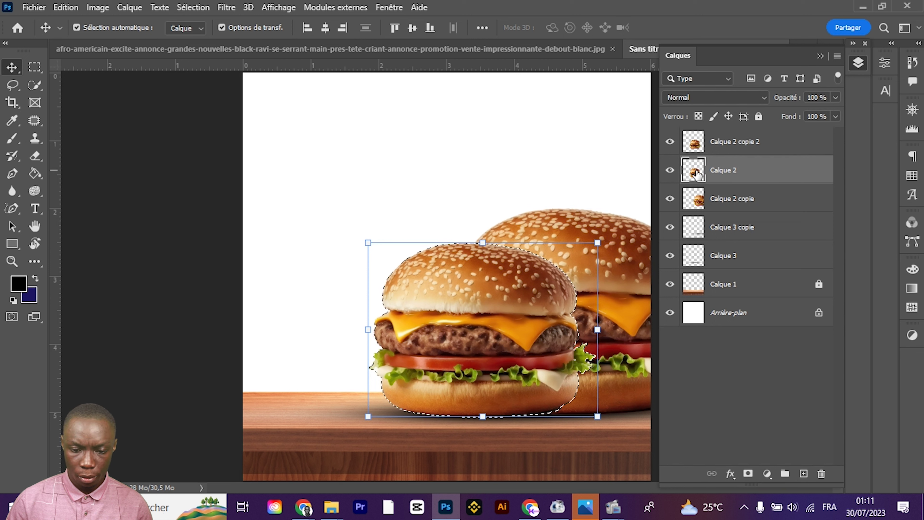
{"action": "left_click", "coordinate": [20, 288]}
{"action": "type", "text": "ffffff"}
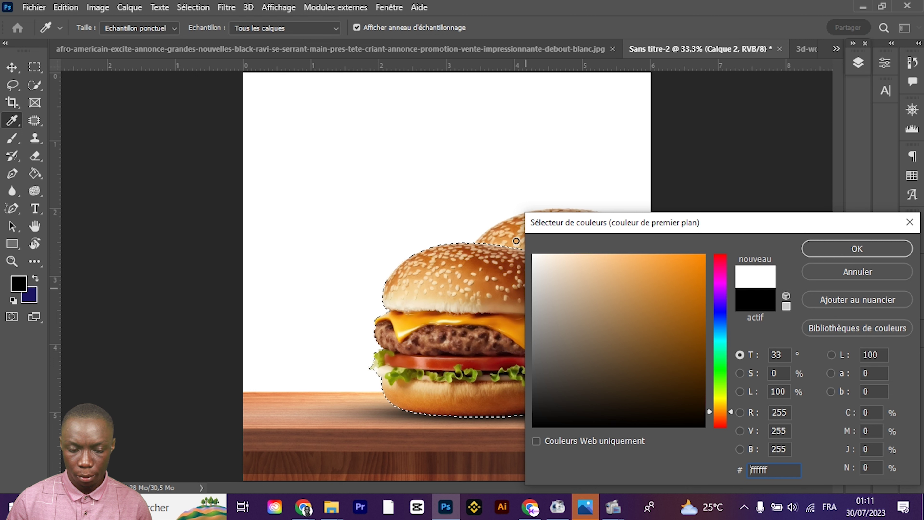
{"action": "key", "text": "Return"}
{"action": "key", "text": "v"}
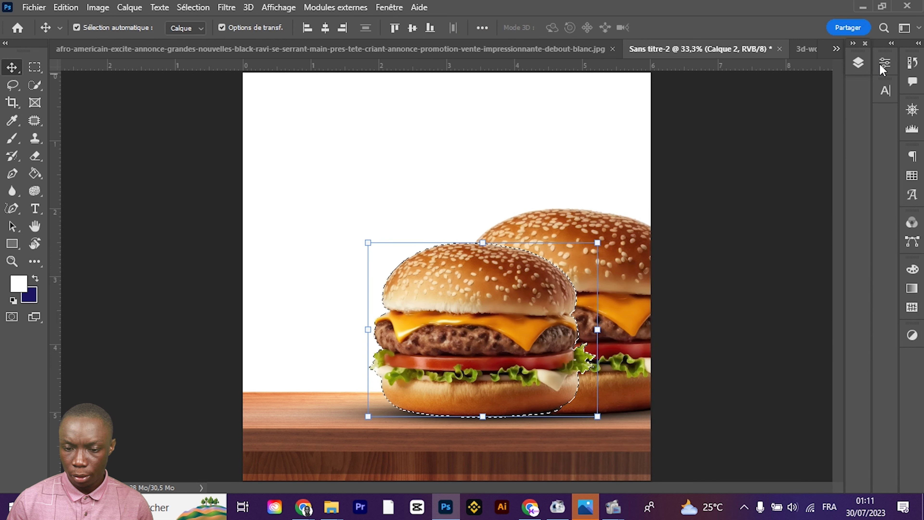
Choose the fill tool and add a new empty layer above Calque 2
{"action": "left_click", "coordinate": [859, 63]}
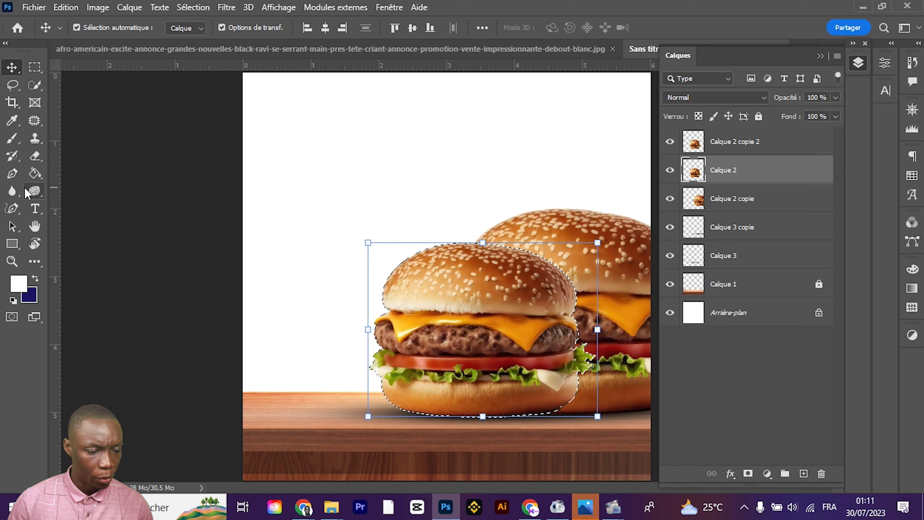
{"action": "left_click", "coordinate": [35, 174]}
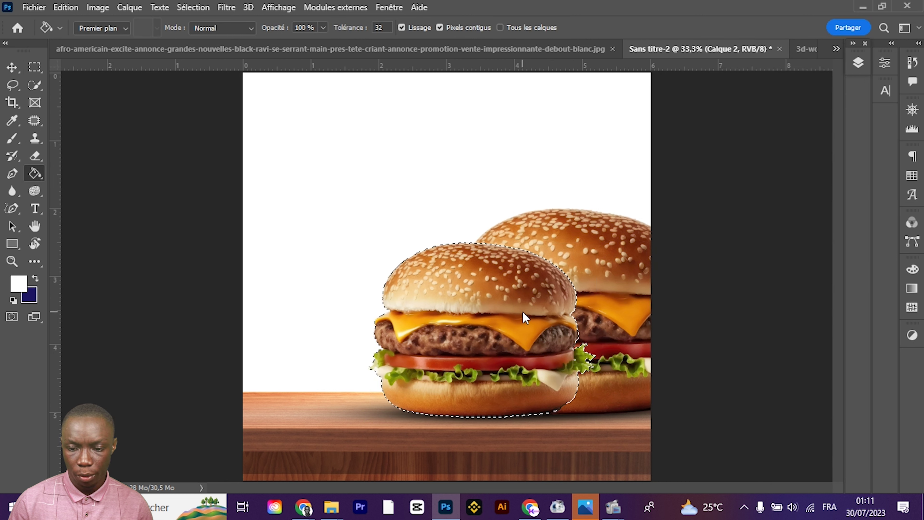
{"action": "left_click", "coordinate": [858, 65]}
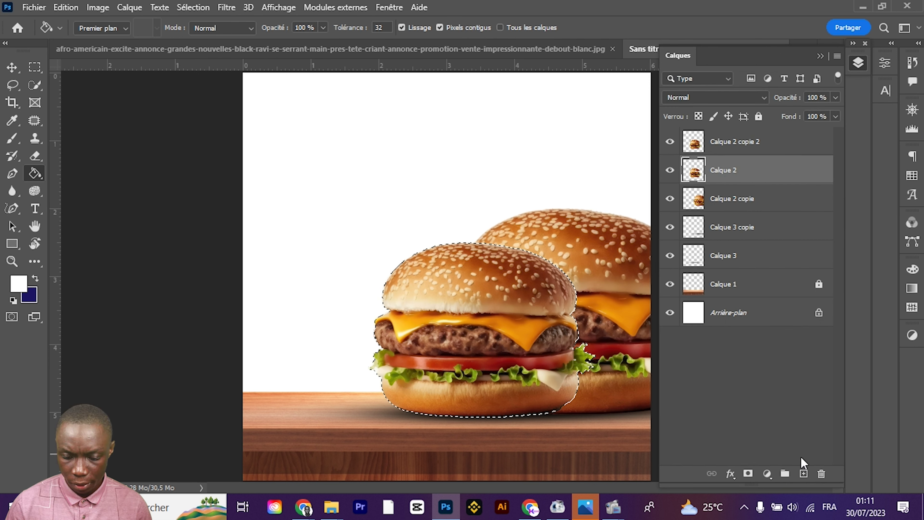
{"action": "left_click", "coordinate": [804, 474]}
{"action": "left_click", "coordinate": [475, 308]}
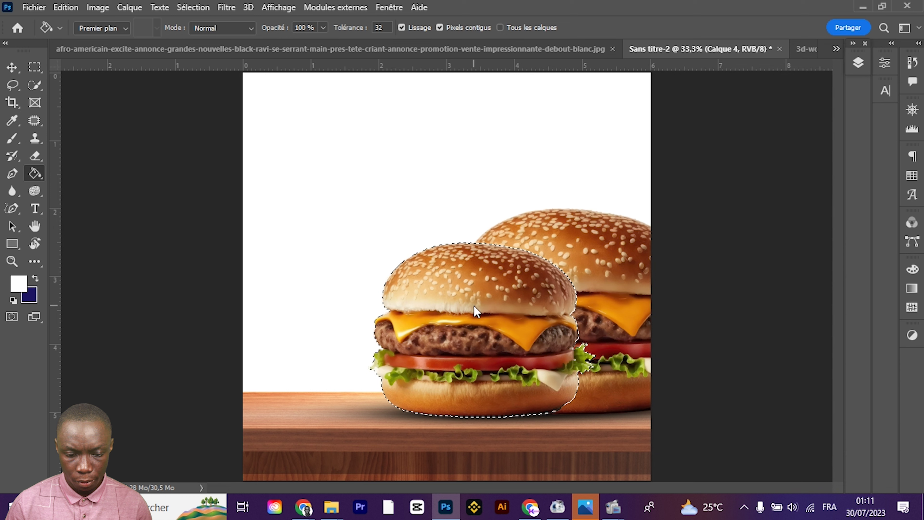
Hide Calque 2, check the Calque 2 copie 2 visibility, and adjust Calque 4's position
{"action": "left_click", "coordinate": [858, 63]}
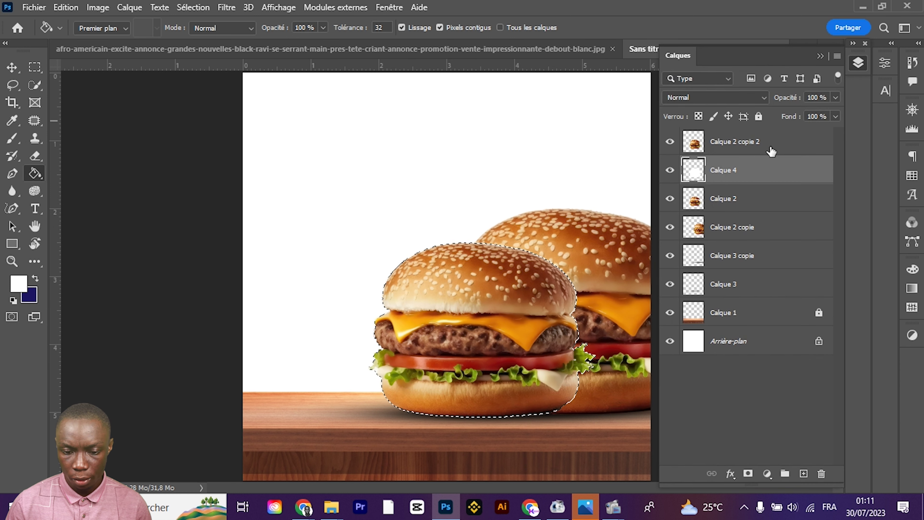
{"action": "left_click", "coordinate": [670, 199]}
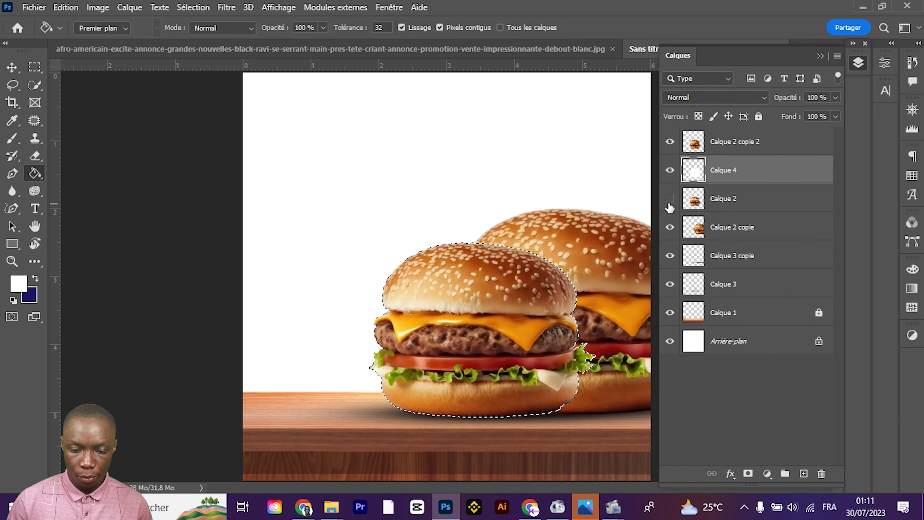
{"action": "left_click", "coordinate": [669, 142]}
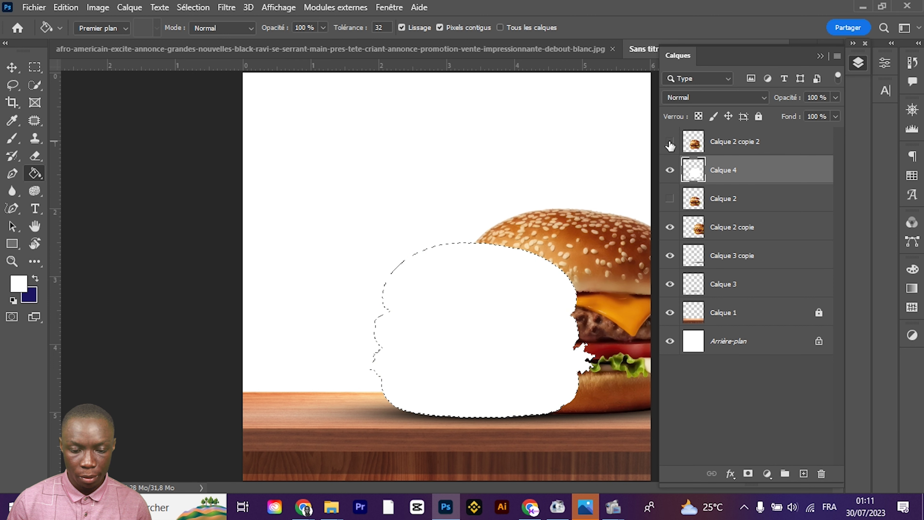
{"action": "left_click", "coordinate": [670, 143]}
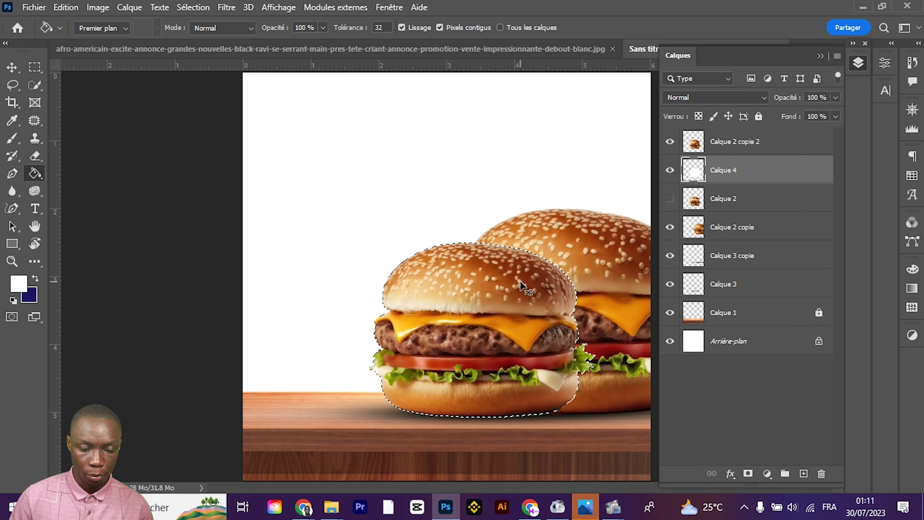
{"action": "key", "text": "v"}
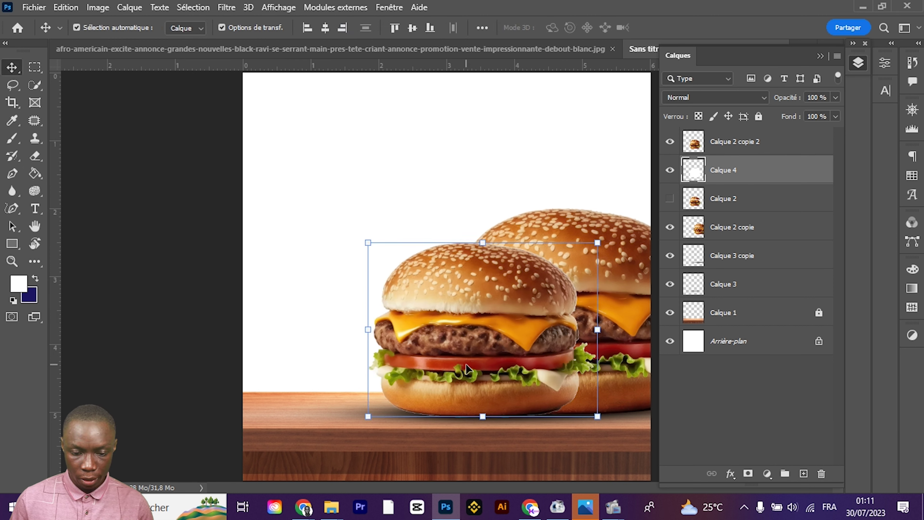
{"action": "key", "text": "Right"}
{"action": "key", "text": "Right"}
{"action": "key", "text": "Right"}
{"action": "key", "text": "Left"}
{"action": "key", "text": "Left"}
{"action": "key", "text": "Left"}
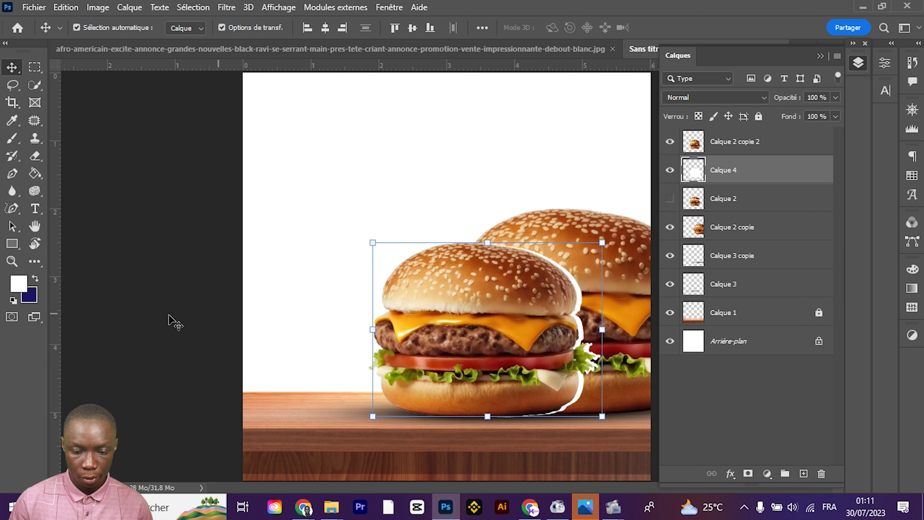
{"action": "key", "text": "F7"}
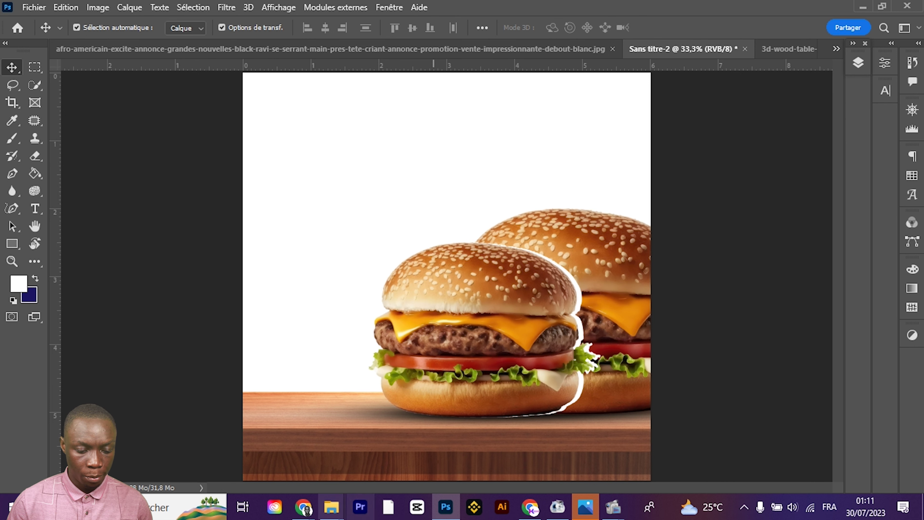
{"action": "mouse_move", "coordinate": [331, 506]}
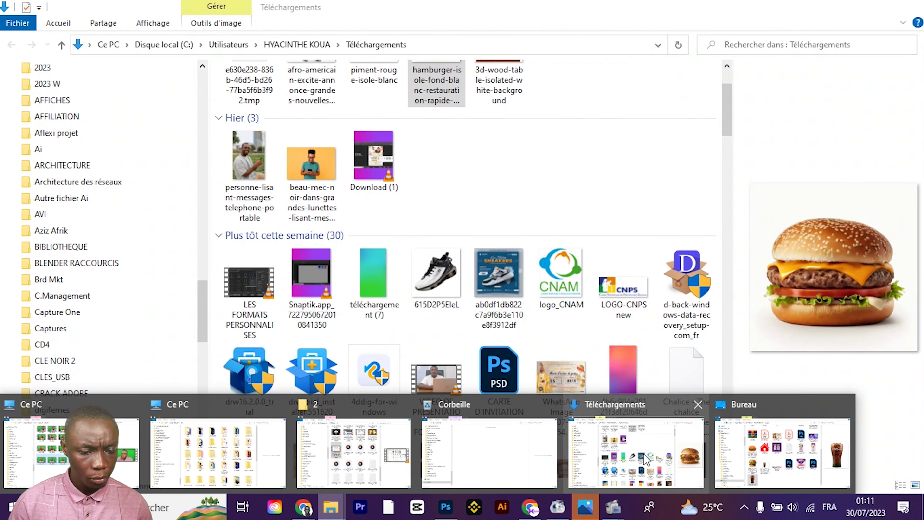
Drag the Ciel-bleu sky image from the desktop into the Sans titre-2 poster
{"action": "left_click", "coordinate": [635, 452]}
{"action": "scroll", "coordinate": [452, 281], "scroll_direction": "up", "scroll_amount": 1}
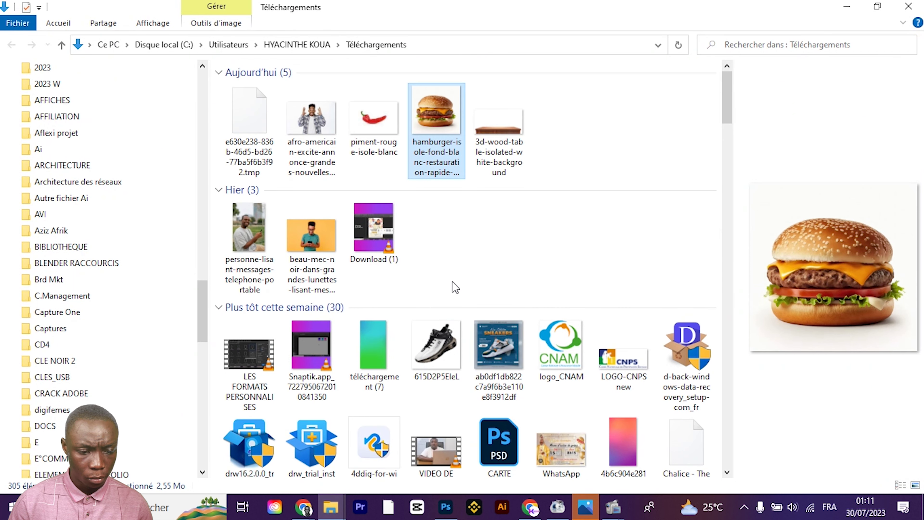
{"action": "key", "text": "super+d"}
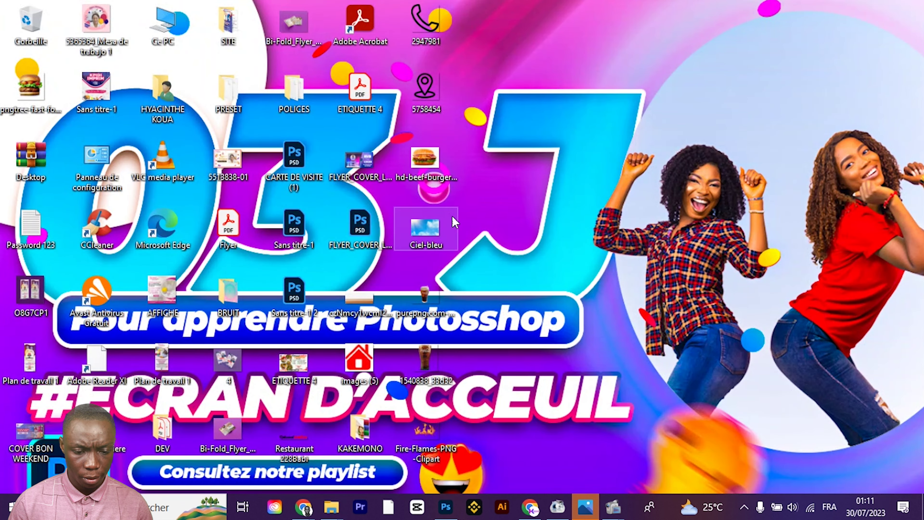
{"action": "mouse_move", "coordinate": [441, 244]}
{"action": "left_mouse_down"}
{"action": "mouse_move", "coordinate": [458, 314]}
{"action": "mouse_move", "coordinate": [446, 507]}
{"action": "mouse_move", "coordinate": [421, 312]}
{"action": "left_mouse_up"}
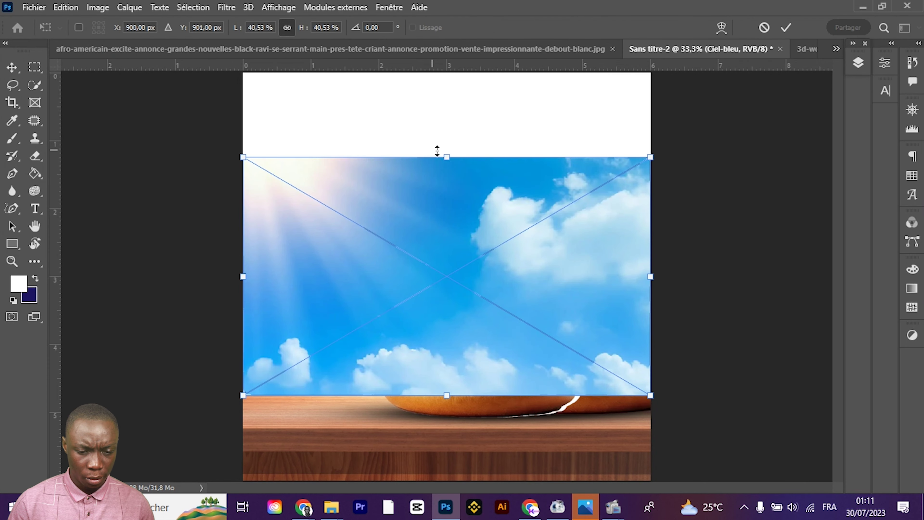
Scale the Ciel-bleu sky to about 65.59% and position it to fill the poster's top
{"action": "left_click_drag", "start_coordinate": [441, 154], "coordinate": [446, 57]}
{"action": "mouse_move", "coordinate": [439, 396]}
{"action": "left_mouse_down"}
{"action": "mouse_move", "coordinate": [443, 423]}
{"action": "mouse_move", "coordinate": [453, 386]}
{"action": "left_mouse_up"}
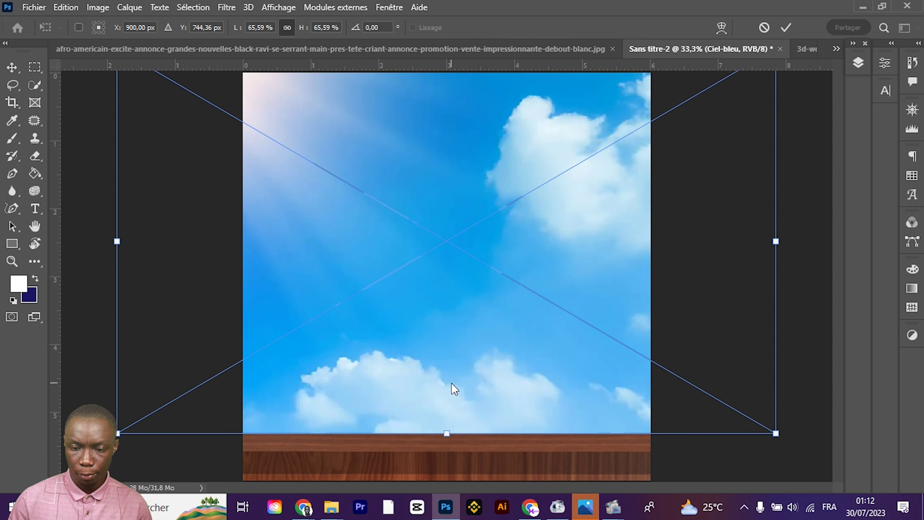
{"action": "key", "text": "Return"}
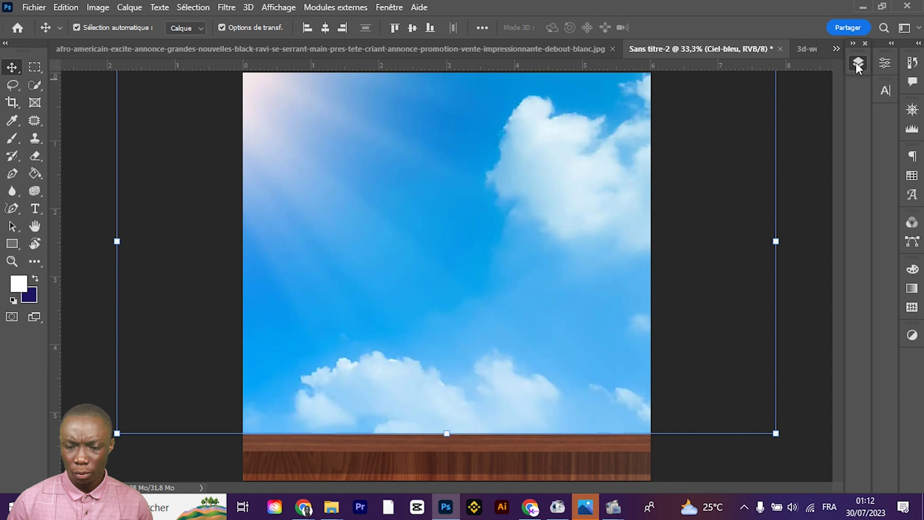
Move the sky layer down above Arrière-plan and duplicate it as Ciel-bleu copie
{"action": "left_click", "coordinate": [858, 62]}
{"action": "left_click_drag", "start_coordinate": [759, 153], "coordinate": [733, 353]}
{"action": "key", "text": "ctrl+minus"}
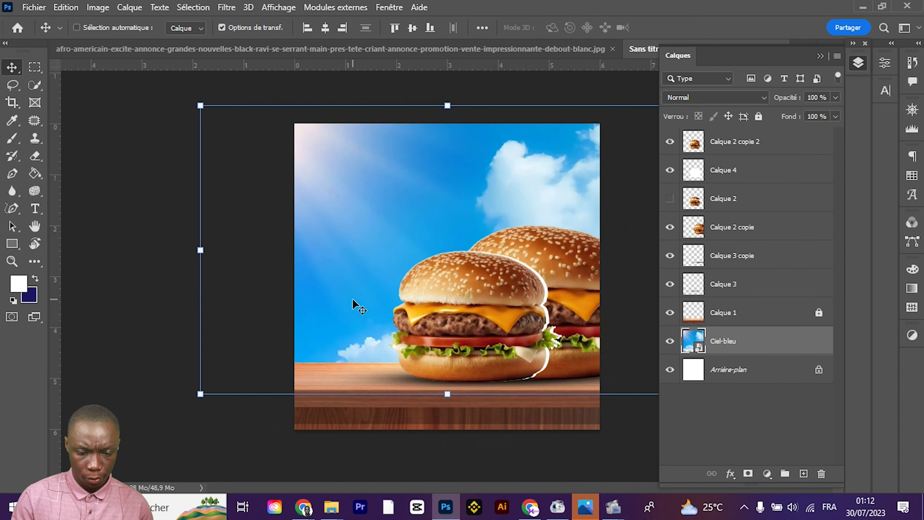
{"action": "key", "text": "ctrl+minus"}
{"action": "key", "text": "ctrl+plus"}
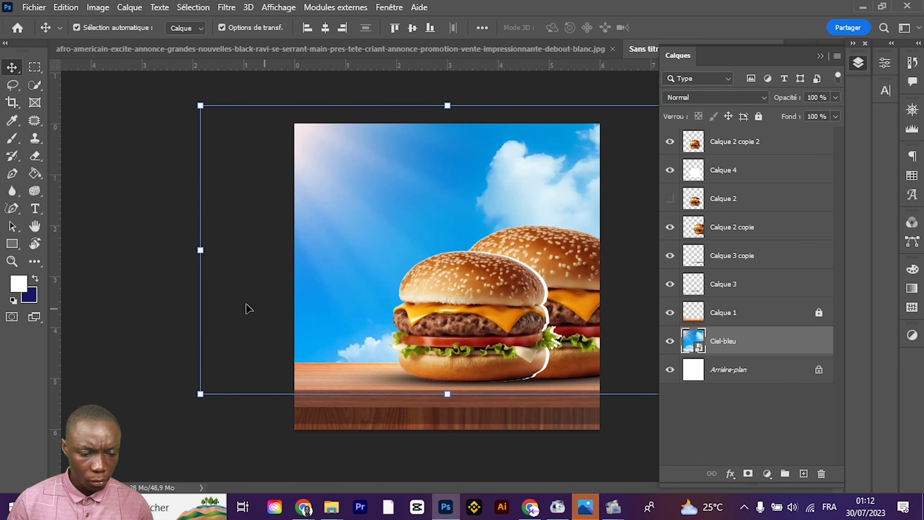
{"action": "key", "text": "F7"}
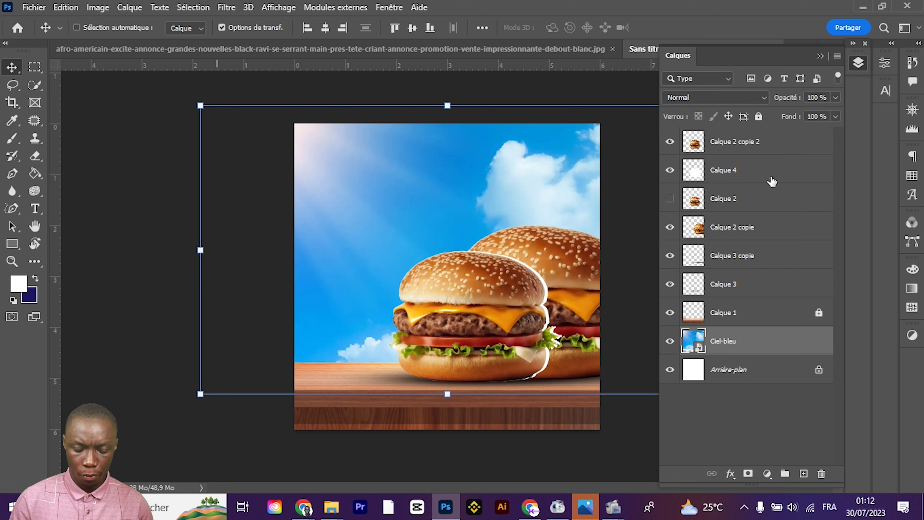
{"action": "key", "text": "ctrl+j"}
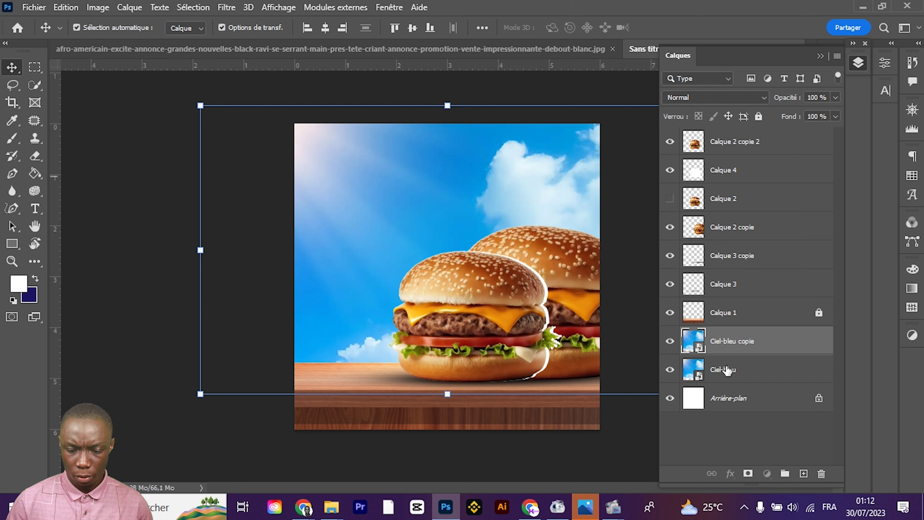
Hide the original Ciel-bleu and apply a 19,4 px Gaussian blur to Ciel-bleu copie
{"action": "left_click", "coordinate": [726, 369]}
{"action": "left_click", "coordinate": [670, 370]}
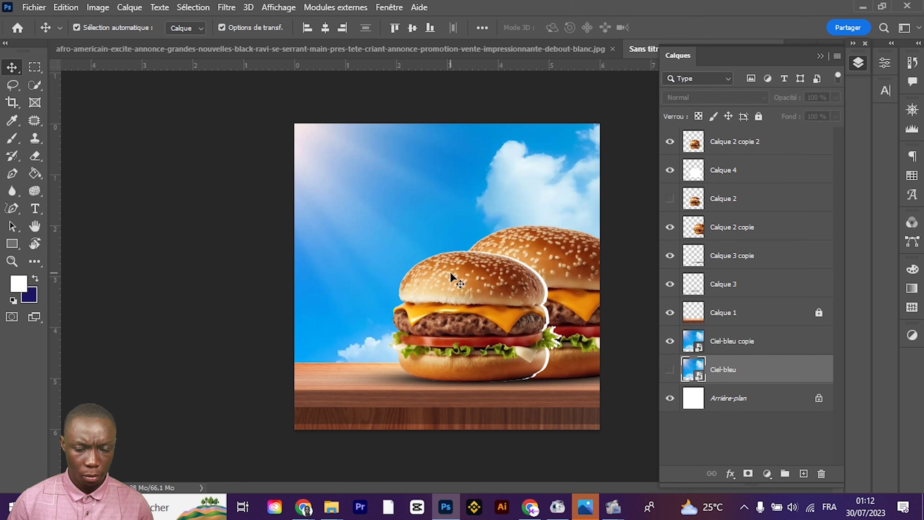
{"action": "left_click", "coordinate": [722, 340]}
{"action": "left_click", "coordinate": [227, 8]}
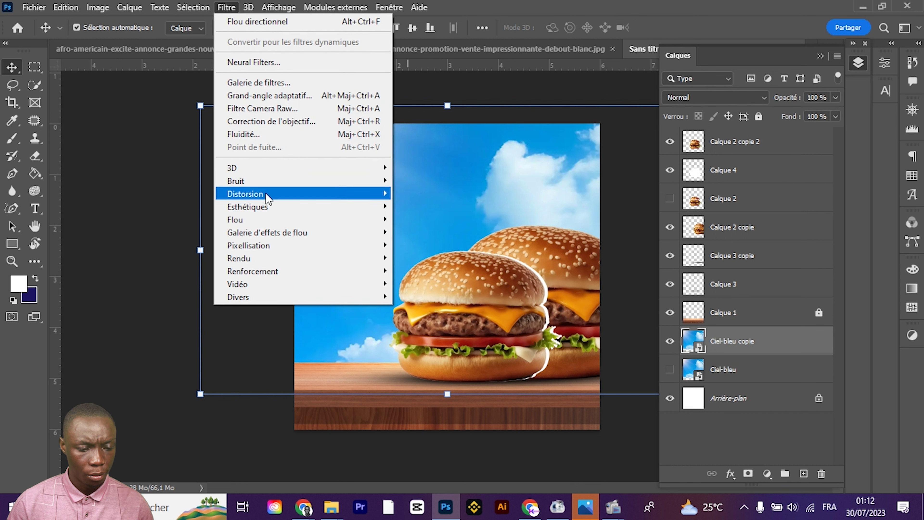
{"action": "left_click", "coordinate": [440, 285]}
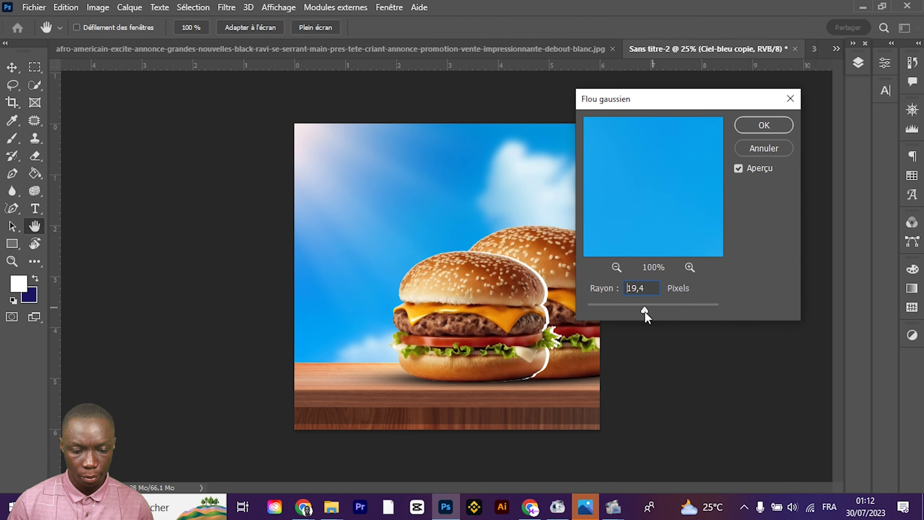
{"action": "key", "text": "Return"}
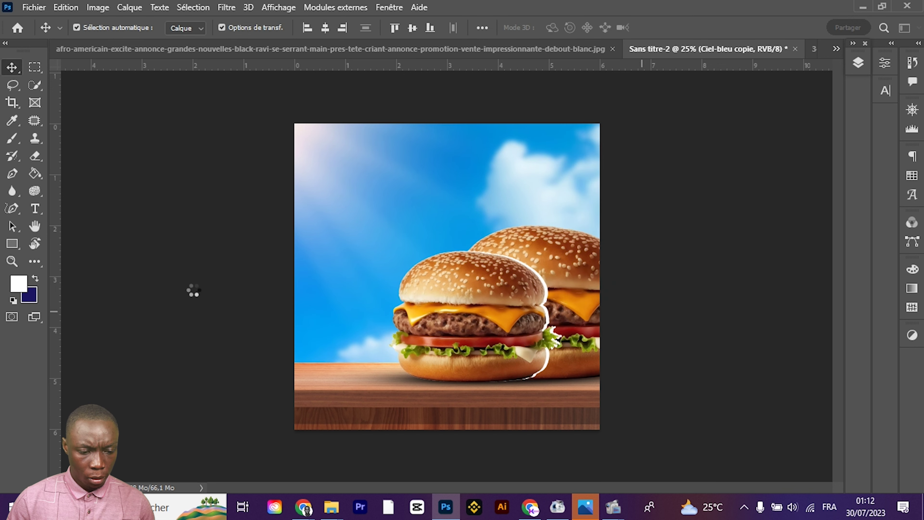
{"action": "left_click", "coordinate": [109, 279]}
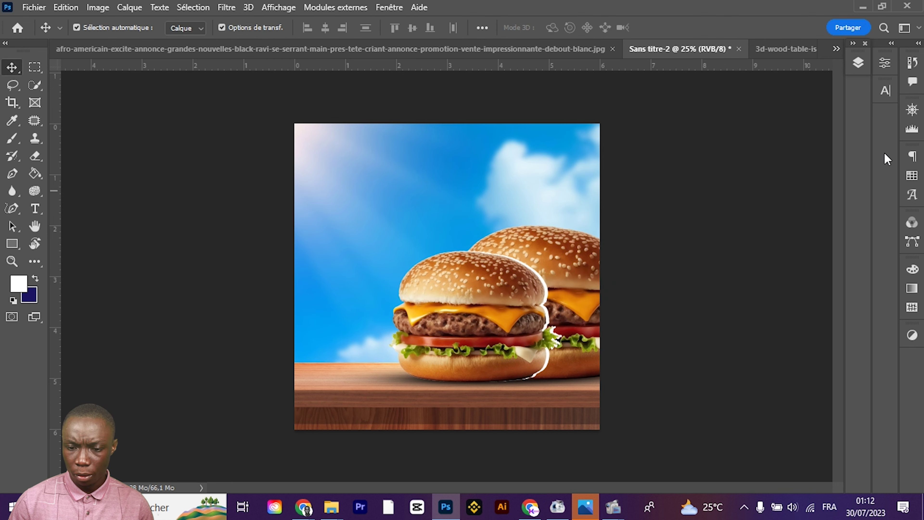
Add a white layer mask to Ciel-bleu copie
{"action": "left_click", "coordinate": [858, 63]}
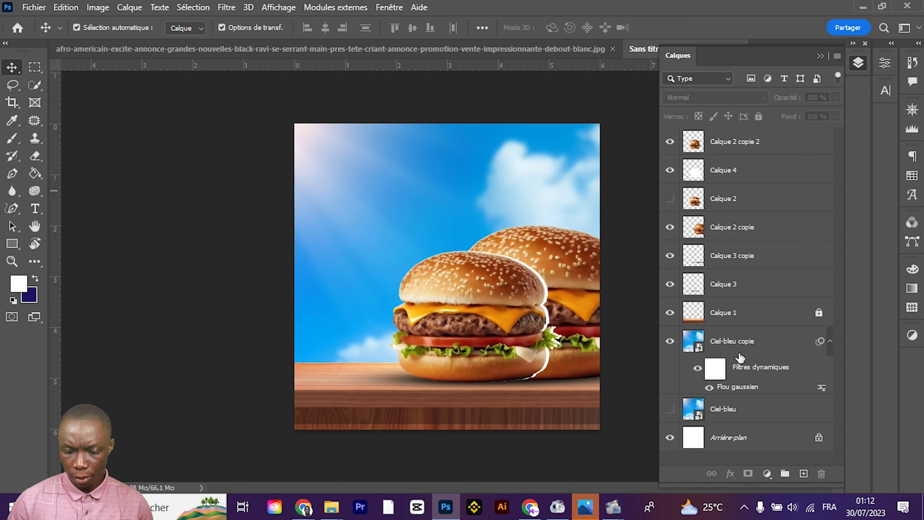
{"action": "left_click", "coordinate": [740, 354]}
{"action": "left_click", "coordinate": [748, 473]}
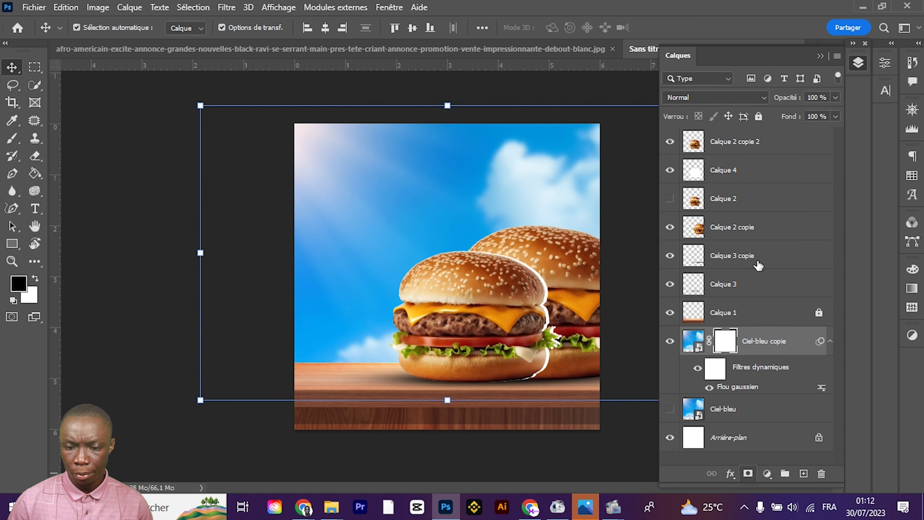
Set up a soft brush at 2000 px with 0% hardness
{"action": "left_click", "coordinate": [821, 56]}
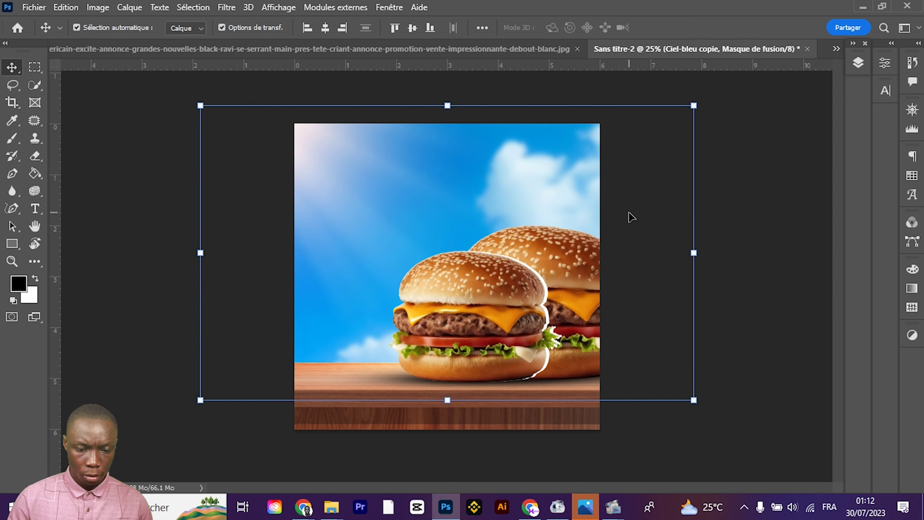
{"action": "key", "text": "b"}
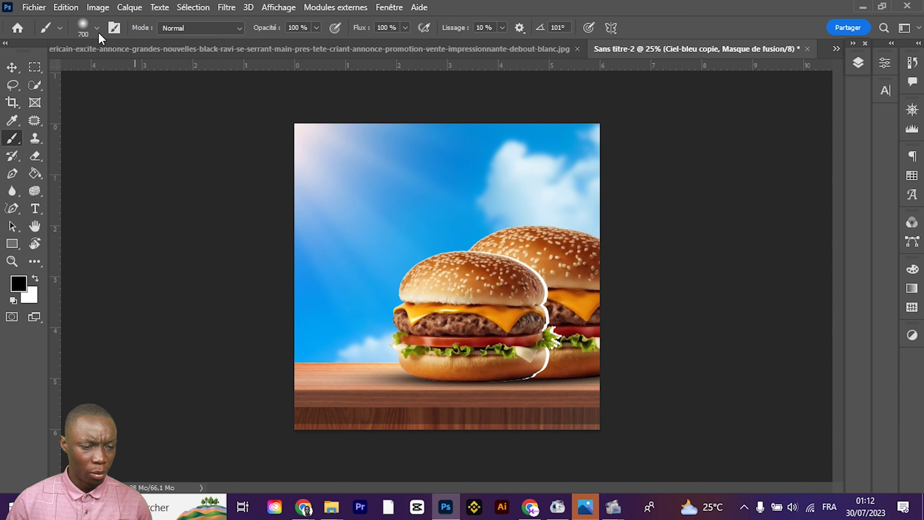
{"action": "left_click", "coordinate": [97, 28]}
{"action": "left_click", "coordinate": [158, 56]}
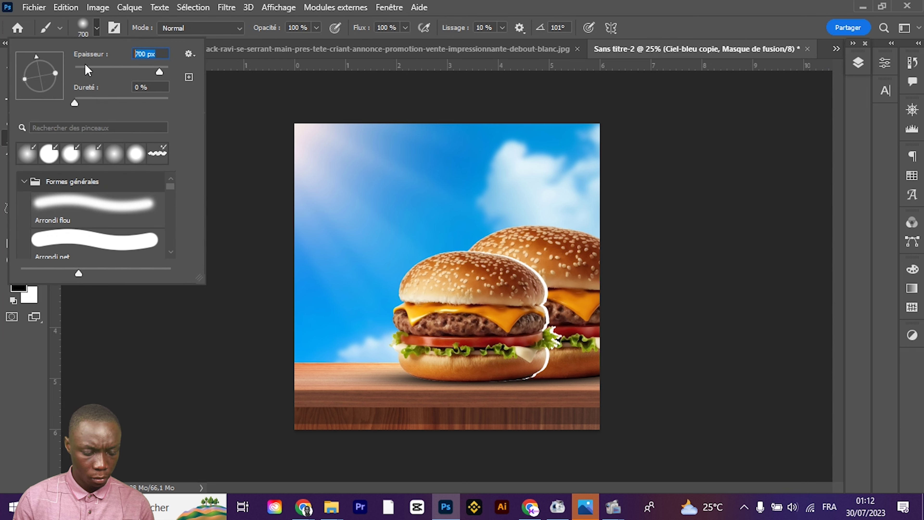
{"action": "type", "text": "2000"}
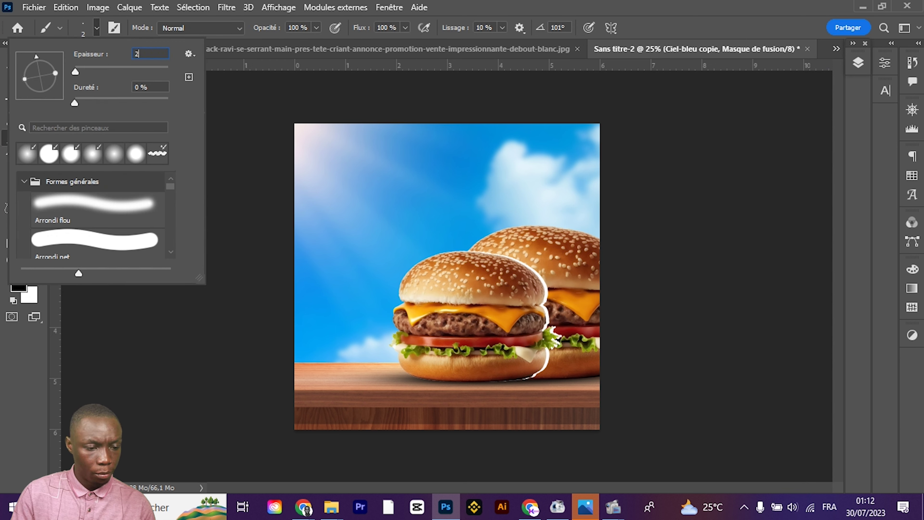
{"action": "key", "text": "Return"}
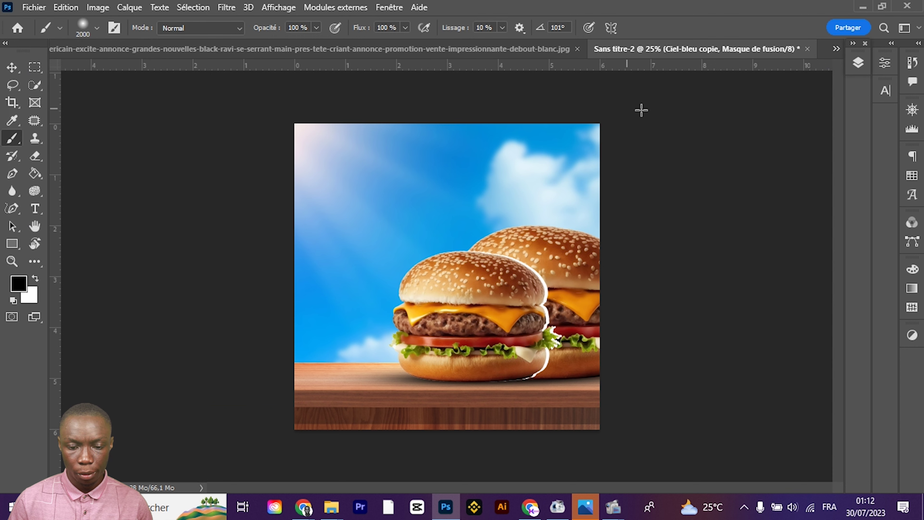
Paint black on the sky copy's mask along the top-right and upper-middle to fade it to white
{"action": "left_click", "coordinate": [728, 90]}
{"action": "left_click", "coordinate": [661, 101]}
{"action": "left_click", "coordinate": [637, 112]}
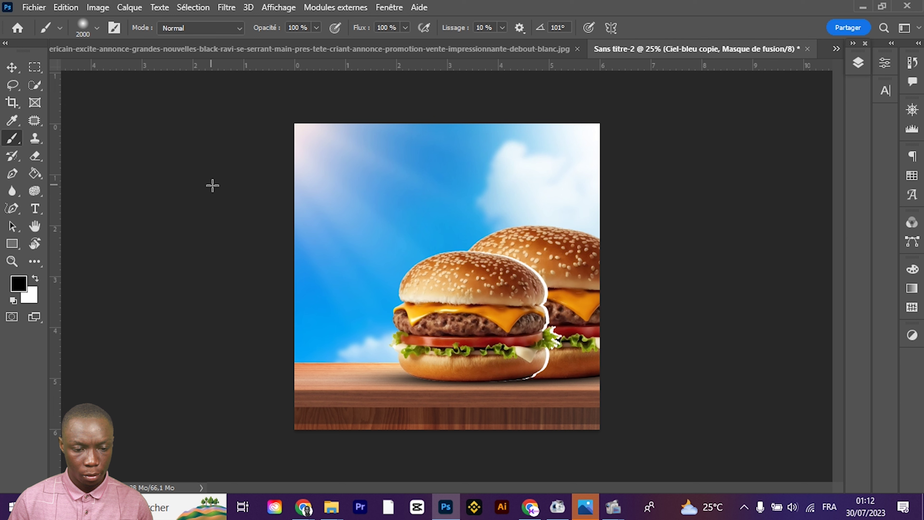
{"action": "left_click", "coordinate": [406, 96]}
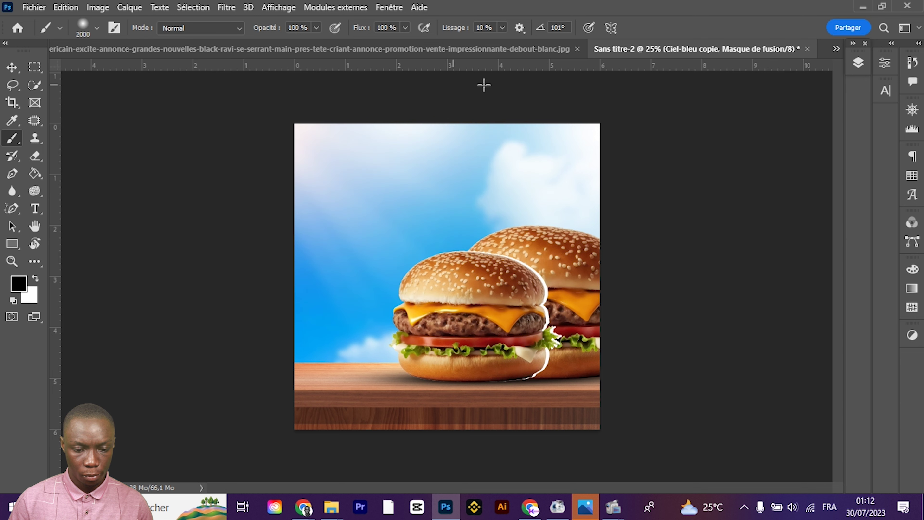
Reselect the sky copy with the Move tool, group it with Ctrl+G, then undo the grouping
{"action": "left_click", "coordinate": [12, 67]}
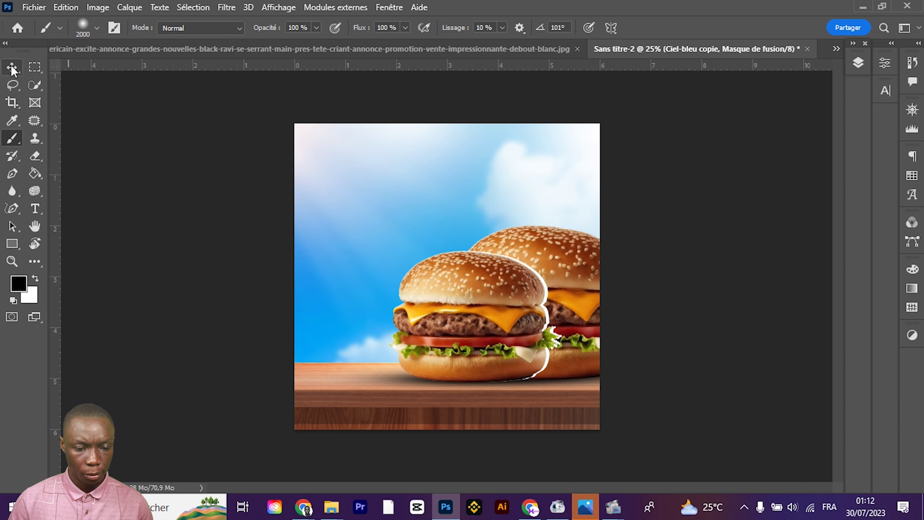
{"action": "left_click", "coordinate": [95, 270]}
{"action": "left_click", "coordinate": [353, 344]}
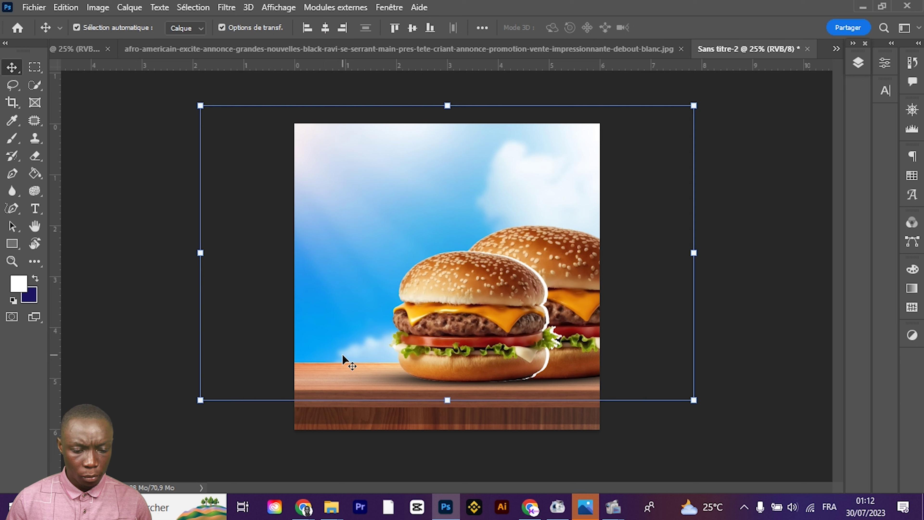
{"action": "left_click", "coordinate": [858, 62]}
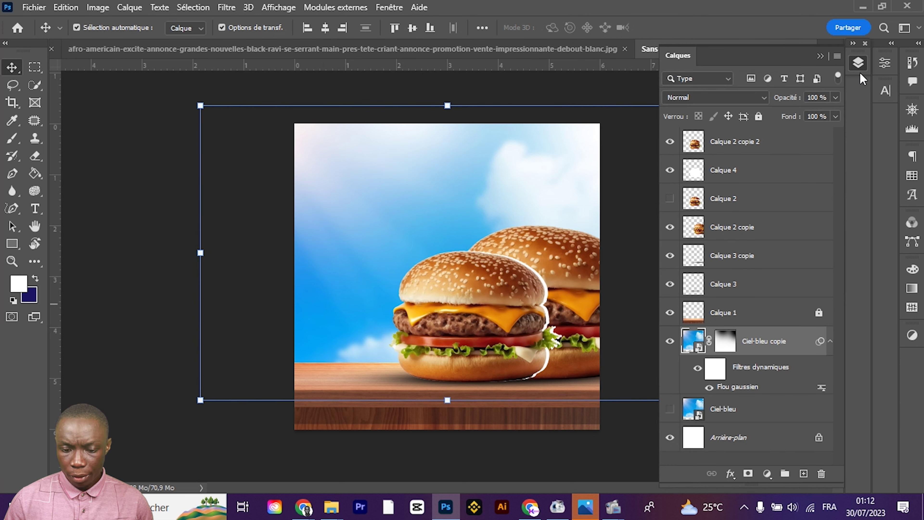
{"action": "key", "text": "ctrl+g"}
{"action": "key", "text": "ctrl+z"}
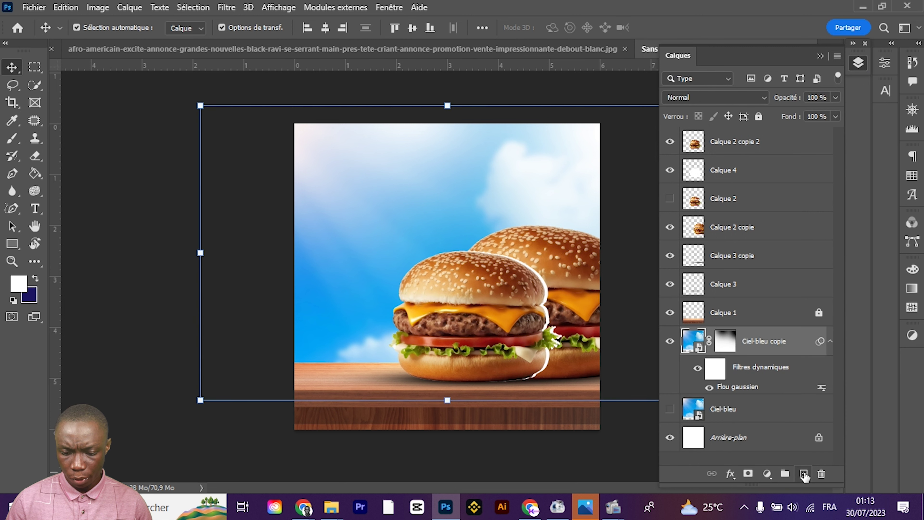
Paint one large soft white dab on a new layer above the sky
{"action": "left_click", "coordinate": [805, 473]}
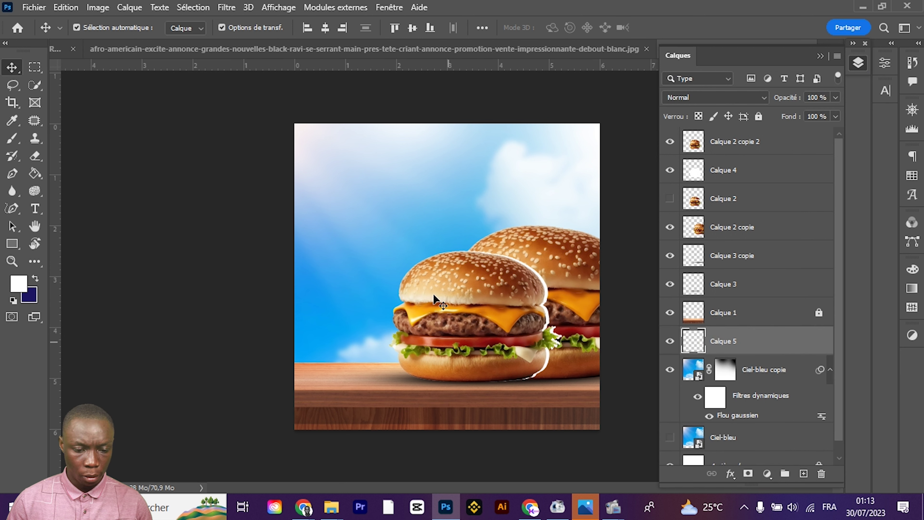
{"action": "key", "text": "b"}
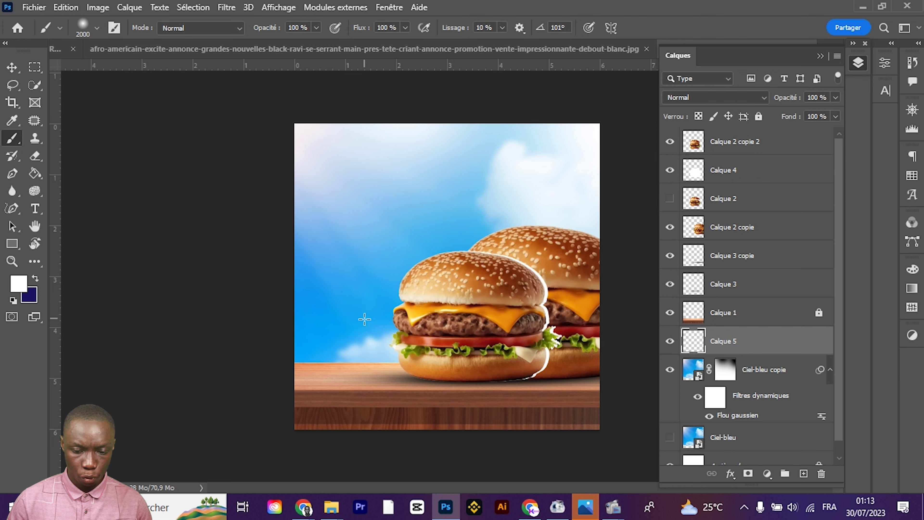
{"action": "key", "text": "F7"}
{"action": "left_click", "coordinate": [371, 314]}
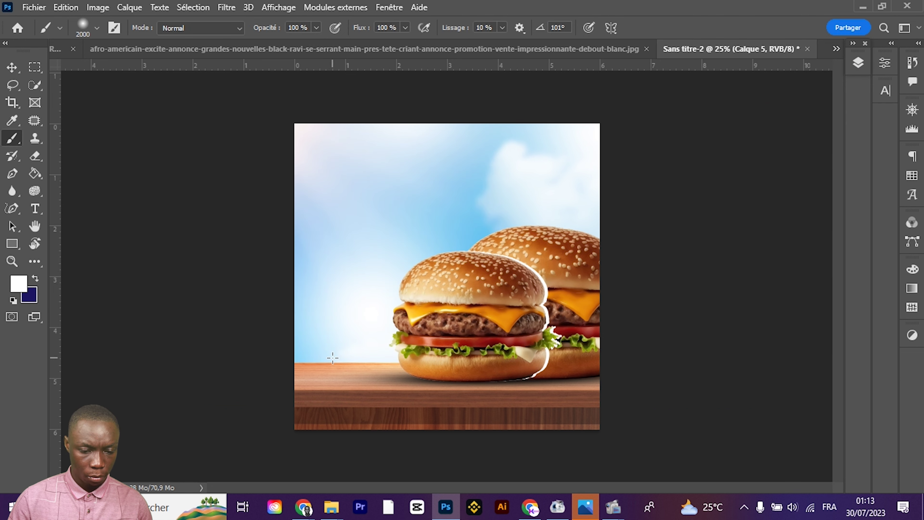
Enlarge the white glow to about 129% and move it low behind the burgers
{"action": "key", "text": "v"}
{"action": "mouse_move", "coordinate": [364, 342]}
{"action": "left_mouse_down"}
{"action": "mouse_move", "coordinate": [430, 342]}
{"action": "mouse_move", "coordinate": [364, 347]}
{"action": "left_mouse_up"}
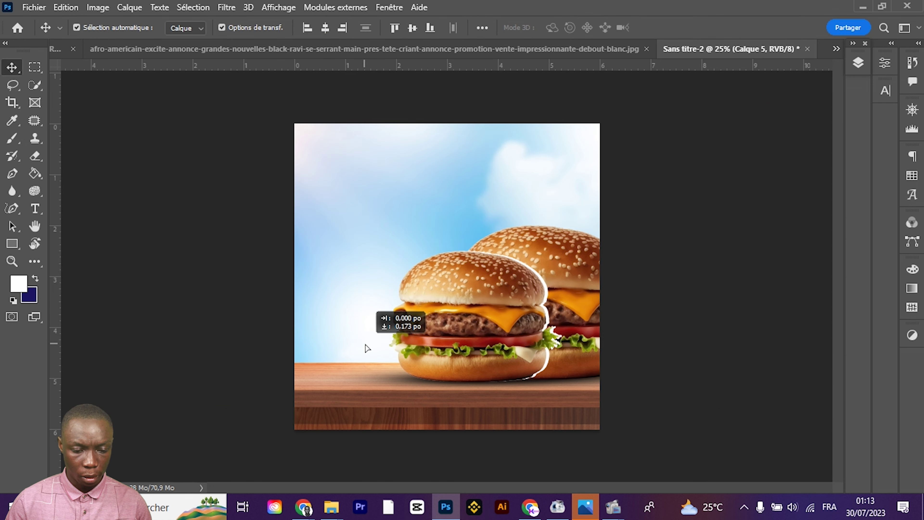
{"action": "left_click_drag", "start_coordinate": [599, 286], "coordinate": [687, 286]}
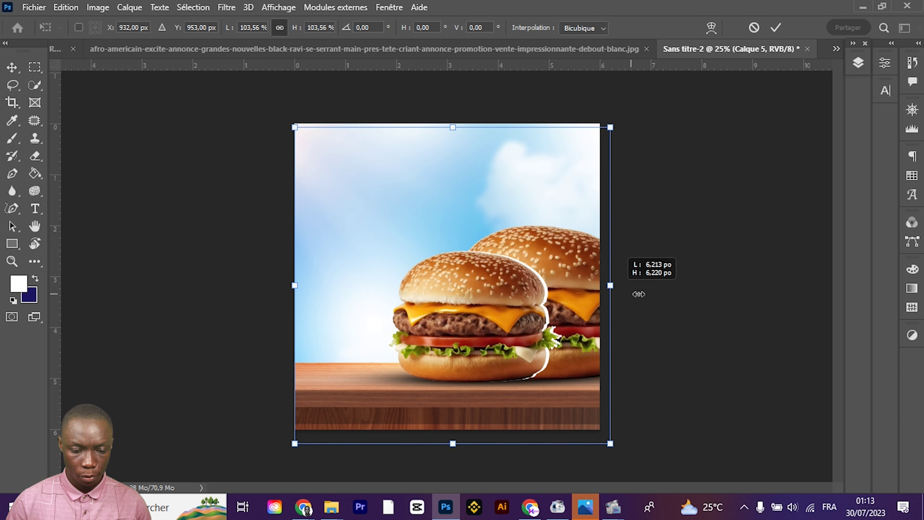
{"action": "left_click_drag", "start_coordinate": [415, 277], "coordinate": [360, 360]}
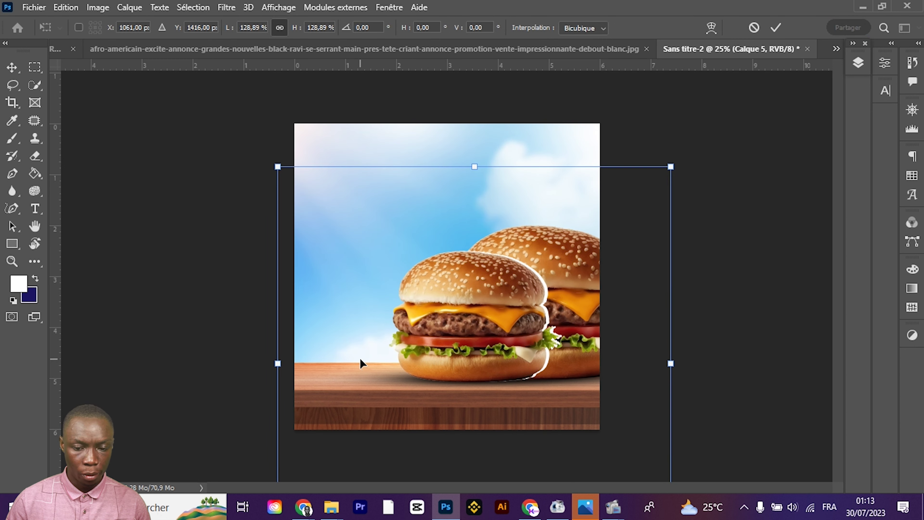
{"action": "key", "text": "Return"}
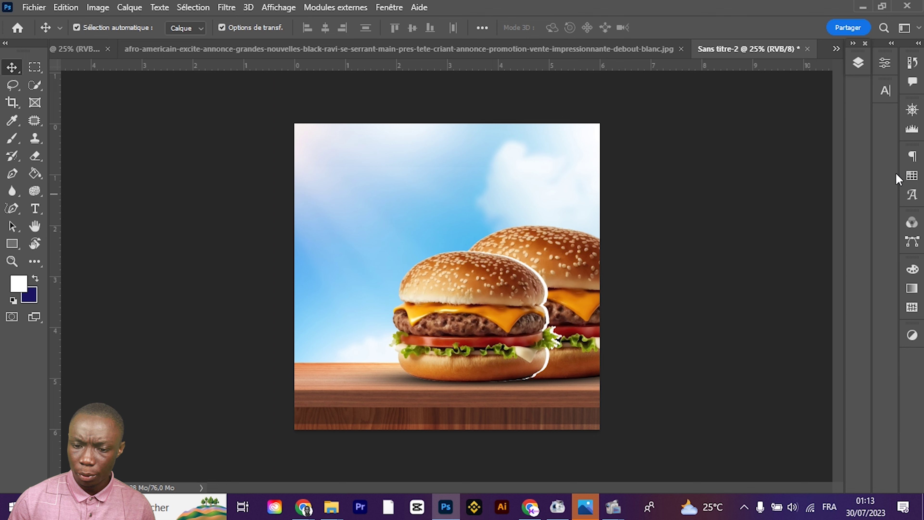
{"action": "left_click", "coordinate": [863, 69]}
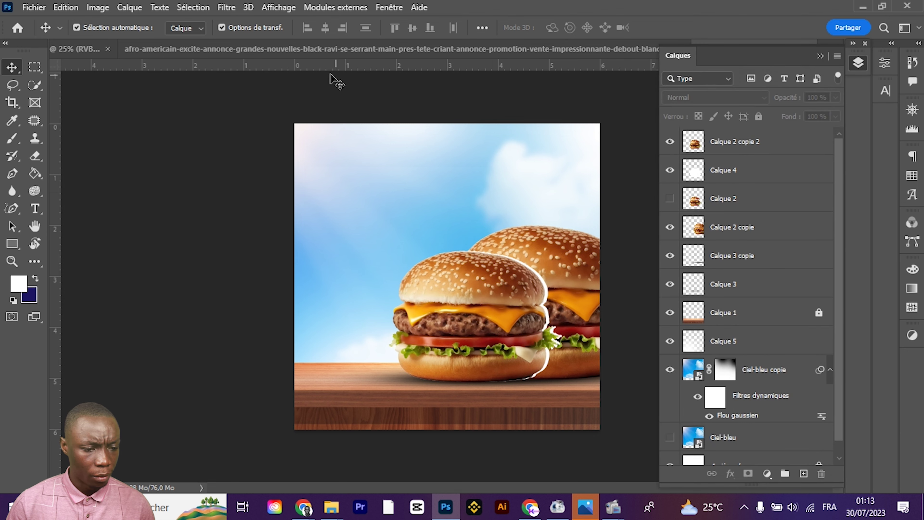
Bring the excited man image into the poster, scaled to about 31% on the left
{"action": "left_click", "coordinate": [321, 61]}
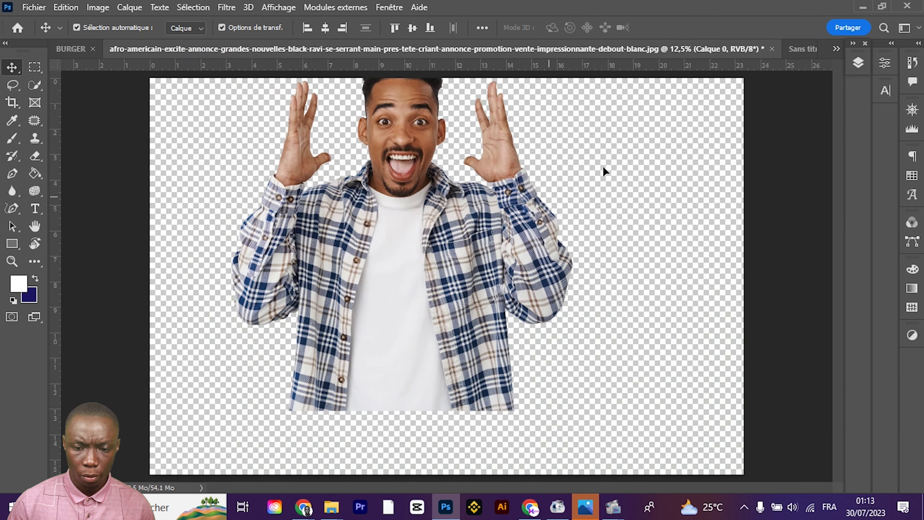
{"action": "left_click_drag", "start_coordinate": [603, 171], "coordinate": [813, 46]}
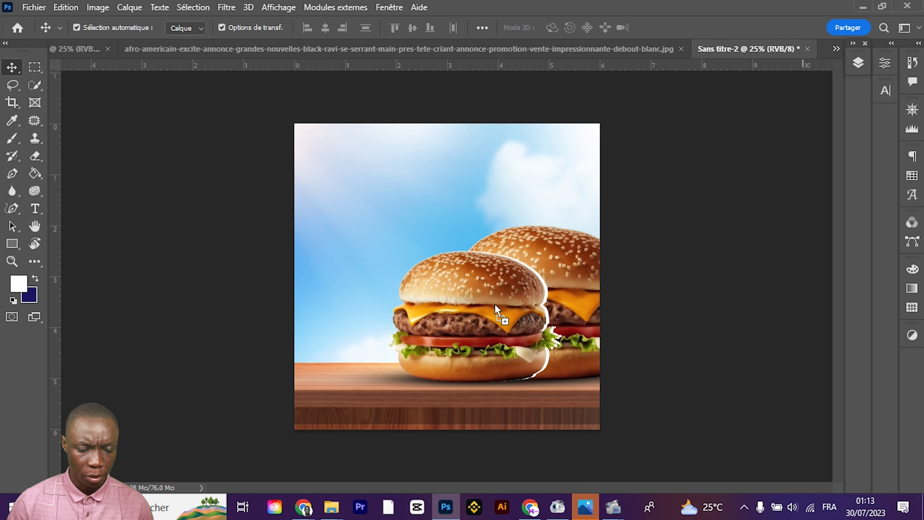
{"action": "left_click_drag", "start_coordinate": [812, 46], "coordinate": [396, 281]}
{"action": "key", "text": "ctrl+t"}
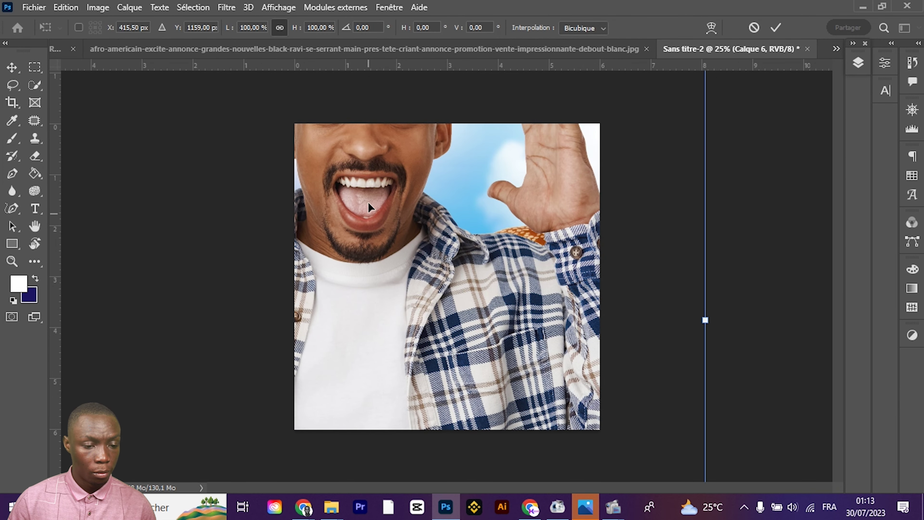
{"action": "left_click_drag", "start_coordinate": [235, 30], "coordinate": [181, 56]}
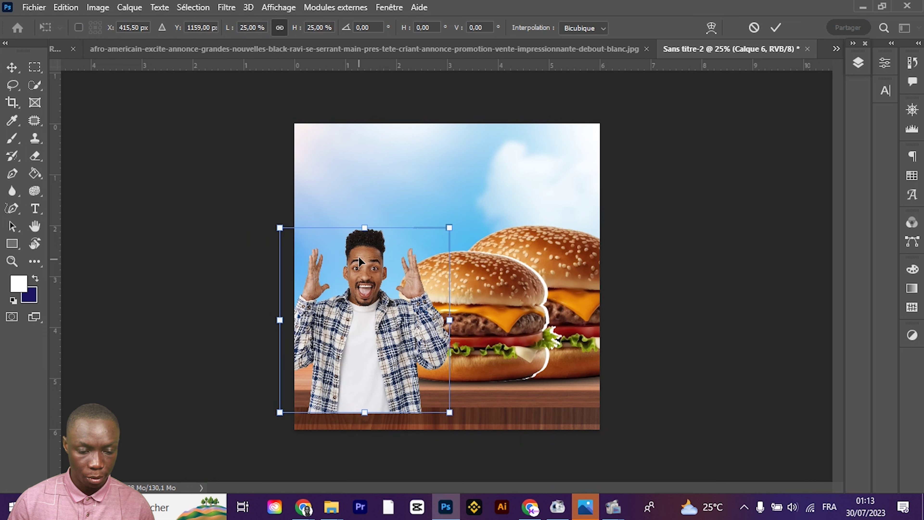
{"action": "left_click_drag", "start_coordinate": [367, 223], "coordinate": [365, 204]}
{"action": "left_click_drag", "start_coordinate": [383, 315], "coordinate": [370, 332]}
{"action": "left_click_drag", "start_coordinate": [350, 222], "coordinate": [364, 199]}
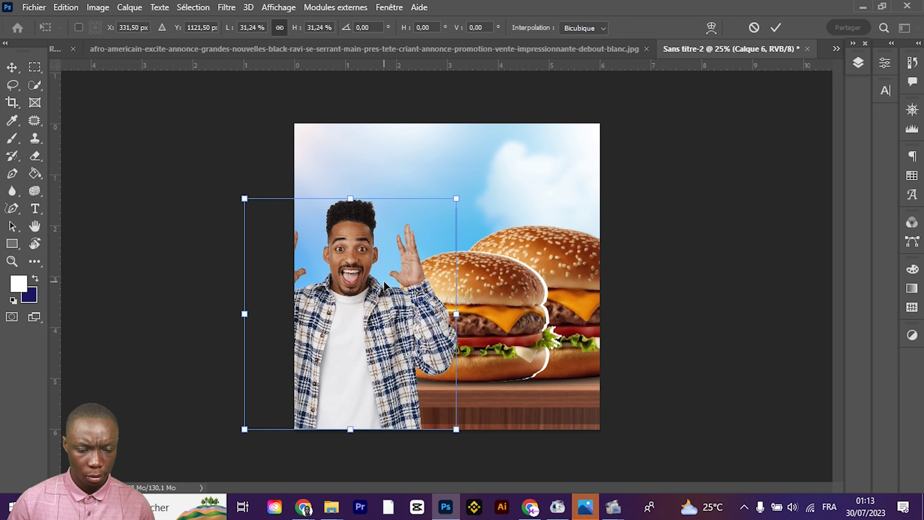
{"action": "left_click_drag", "start_coordinate": [386, 286], "coordinate": [399, 274]}
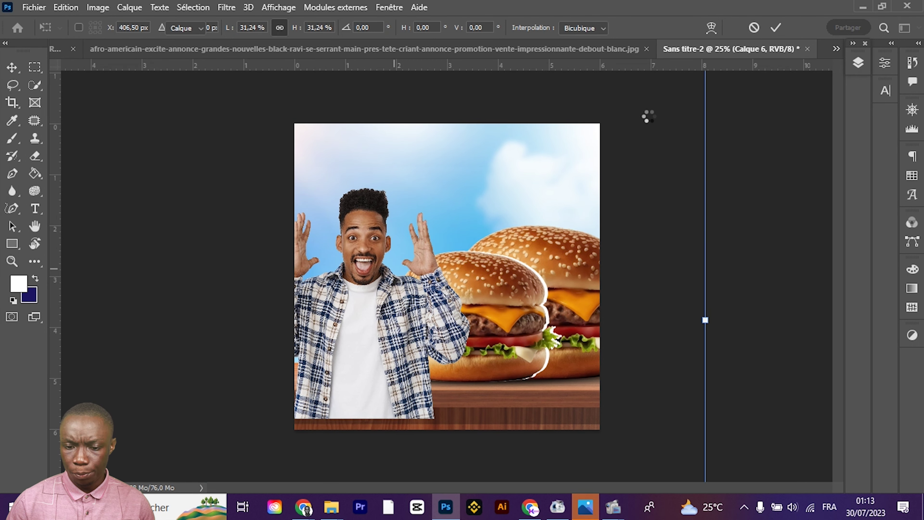
{"action": "key", "text": "Return"}
Move Calque 6 beneath the burger layers and raise the man slightly behind the burgers
{"action": "left_click", "coordinate": [858, 62]}
{"action": "left_click_drag", "start_coordinate": [764, 136], "coordinate": [742, 373]}
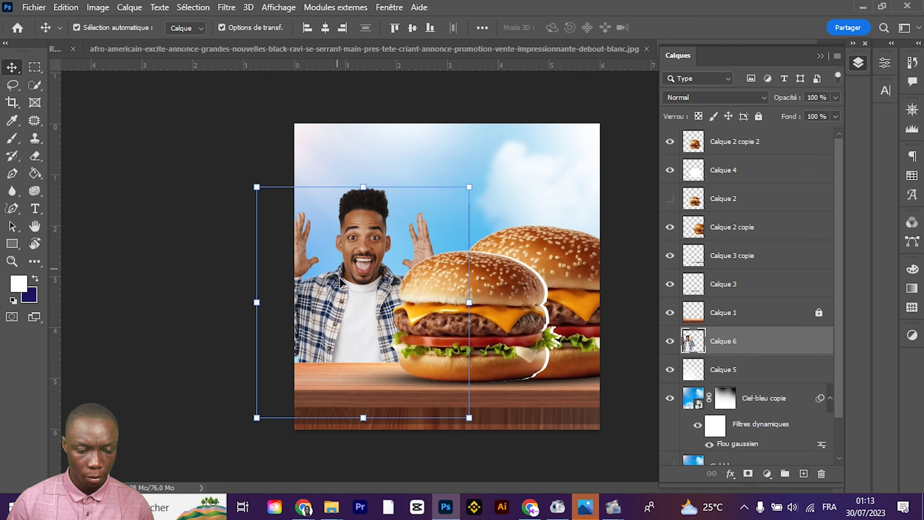
{"action": "key", "text": "F7"}
{"action": "left_click_drag", "start_coordinate": [341, 280], "coordinate": [345, 260]}
{"action": "left_click", "coordinate": [176, 272]}
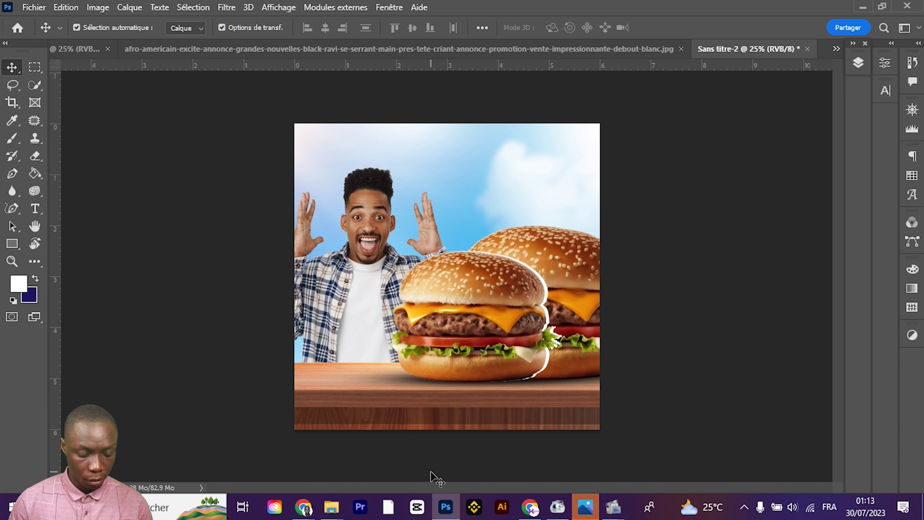
Drag piment-rouge-isole-blanc.jpg from the Téléchargements folder into Photoshop
{"action": "left_click", "coordinate": [331, 507]}
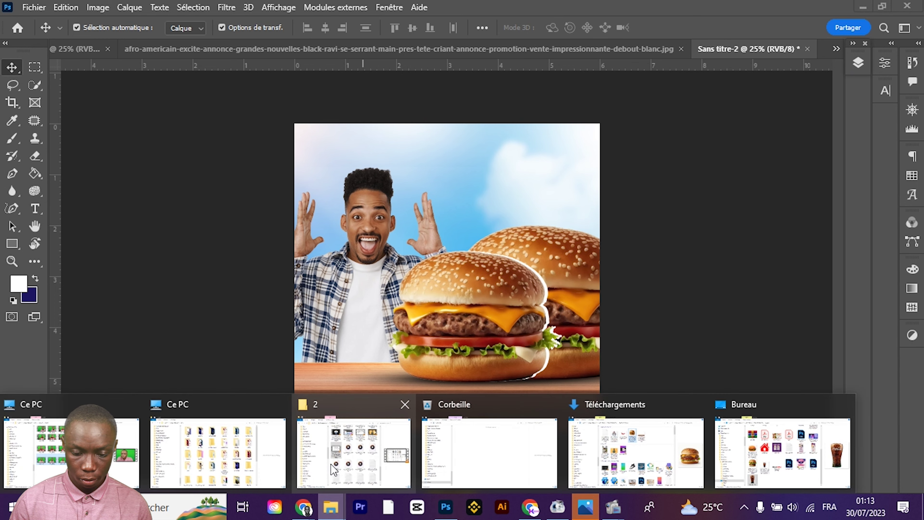
{"action": "left_click", "coordinate": [631, 451]}
{"action": "left_click", "coordinate": [400, 153]}
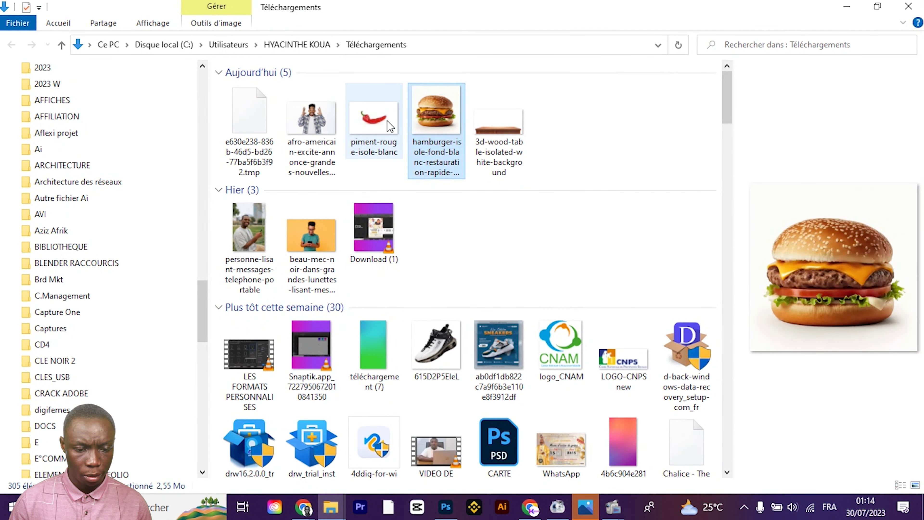
{"action": "left_click_drag", "start_coordinate": [376, 116], "coordinate": [448, 512]}
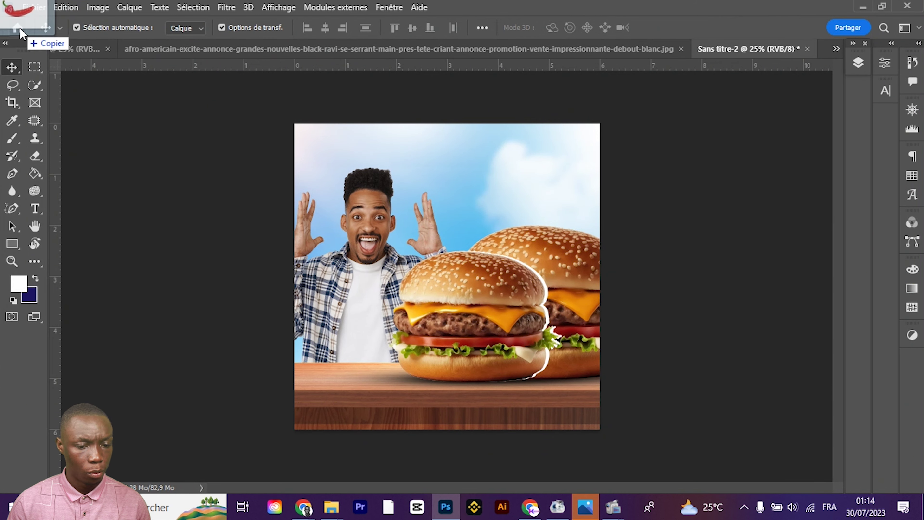
{"action": "left_click_drag", "start_coordinate": [448, 513], "coordinate": [17, 30]}
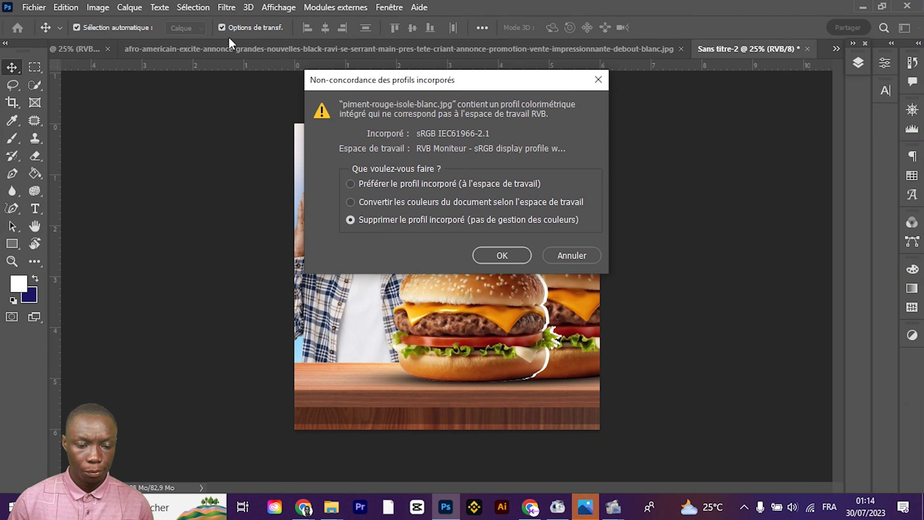
Accept the colour profile prompt and close the hamburger document without saving
{"action": "left_click", "coordinate": [501, 258]}
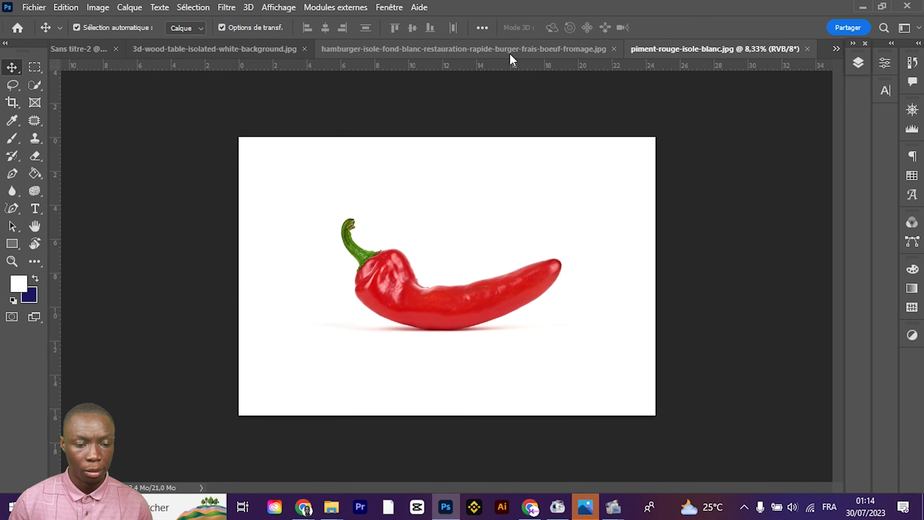
{"action": "left_click", "coordinate": [511, 52]}
{"action": "left_click", "coordinate": [708, 49]}
{"action": "left_click", "coordinate": [465, 201]}
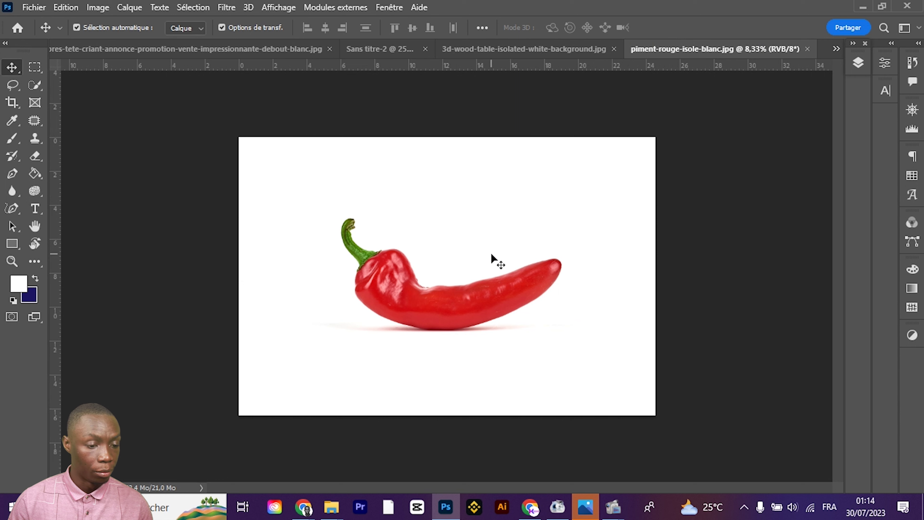
Select the pepper with Select Subject, mask out the white background, and apply the mask
{"action": "left_click", "coordinate": [34, 87]}
{"action": "left_click", "coordinate": [454, 28]}
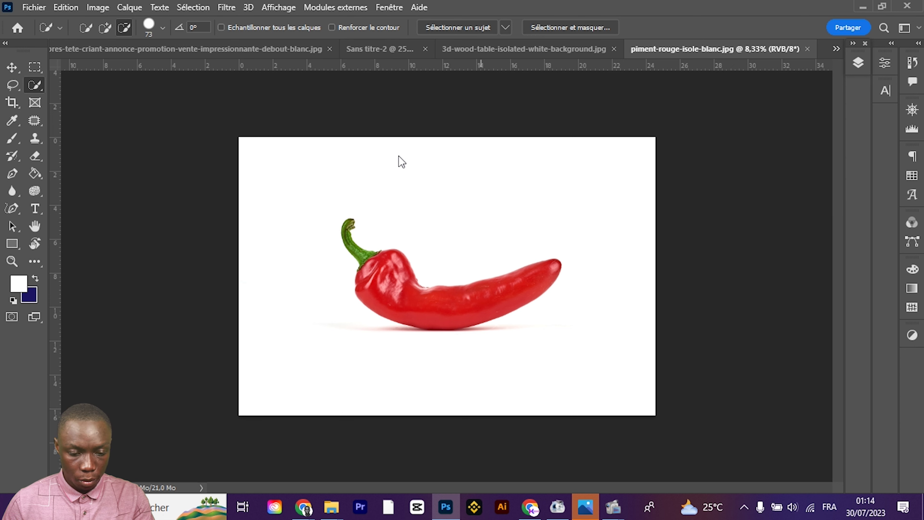
{"action": "left_click", "coordinate": [858, 64]}
{"action": "left_click", "coordinate": [748, 473]}
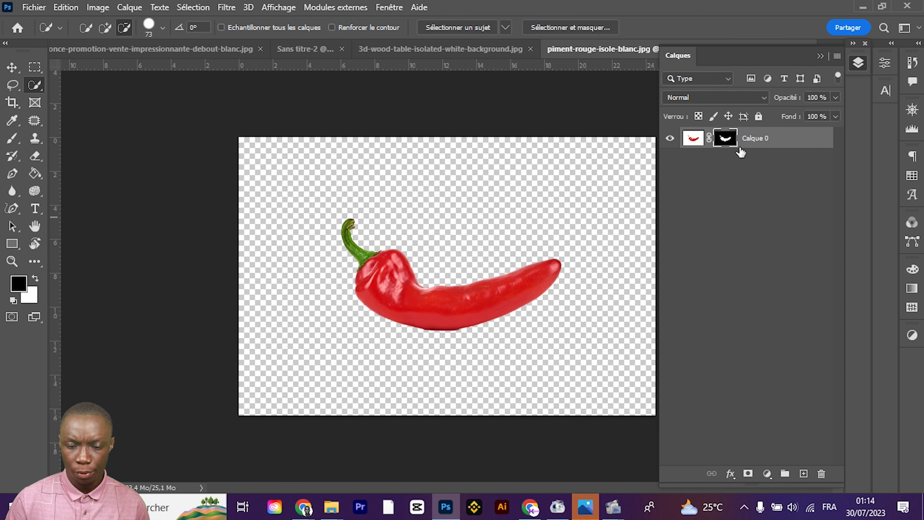
{"action": "right_click", "coordinate": [724, 138]}
{"action": "left_click", "coordinate": [759, 174]}
Drag the cut-out pepper layer into the Sans titre-2 poster as Calque 7
{"action": "key", "text": "v"}
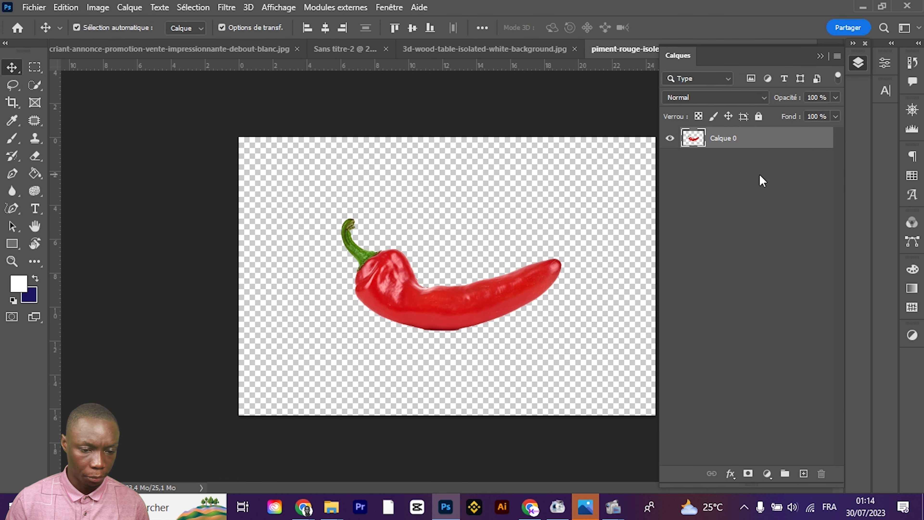
{"action": "key", "text": "F7"}
{"action": "left_click_drag", "start_coordinate": [322, 233], "coordinate": [343, 55]}
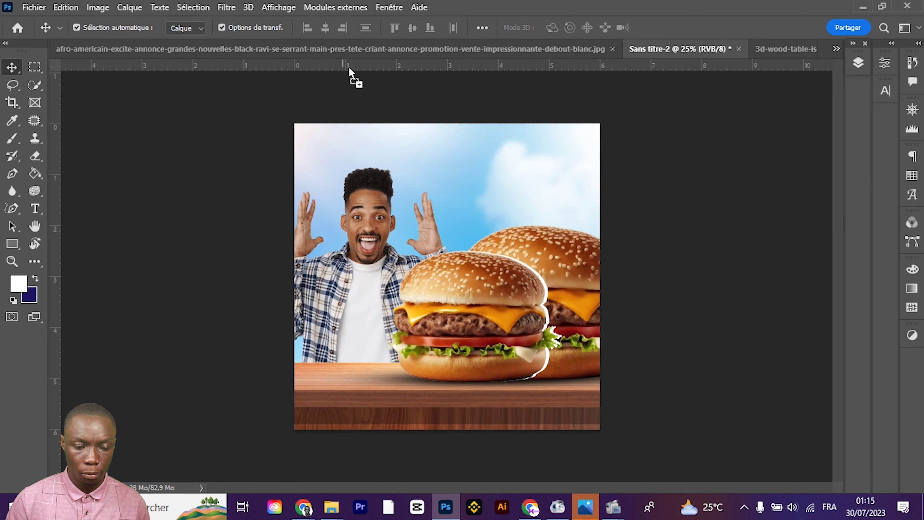
{"action": "left_click_drag", "start_coordinate": [343, 53], "coordinate": [470, 197]}
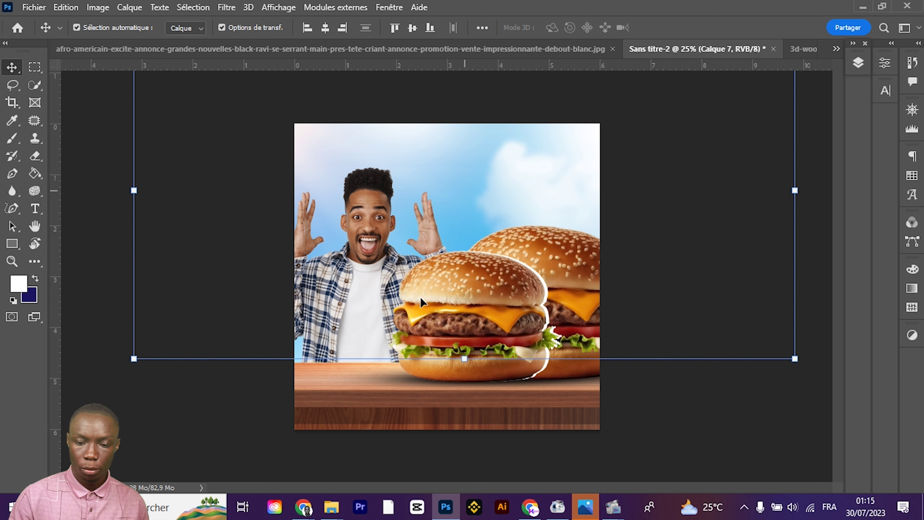
Undo the pepper paste and close the wooden table image without saving
{"action": "key", "text": "ctrl+z"}
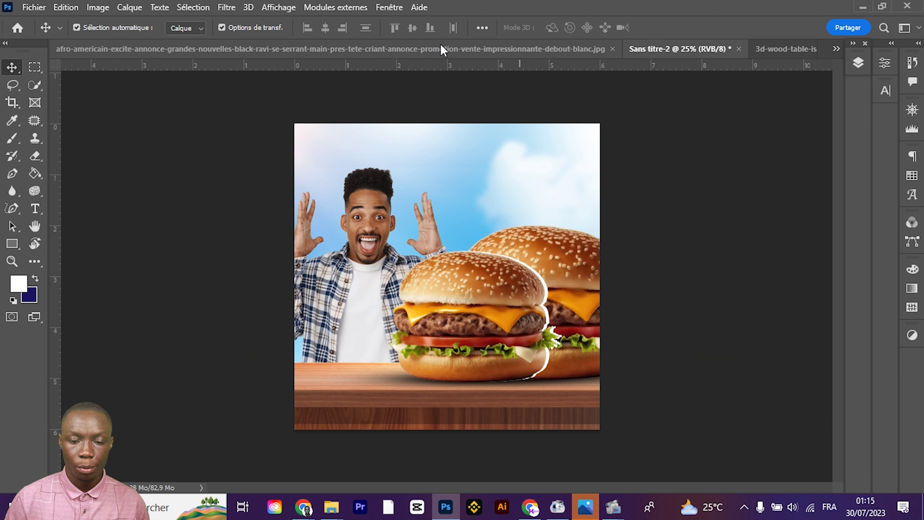
{"action": "left_click", "coordinate": [769, 49]}
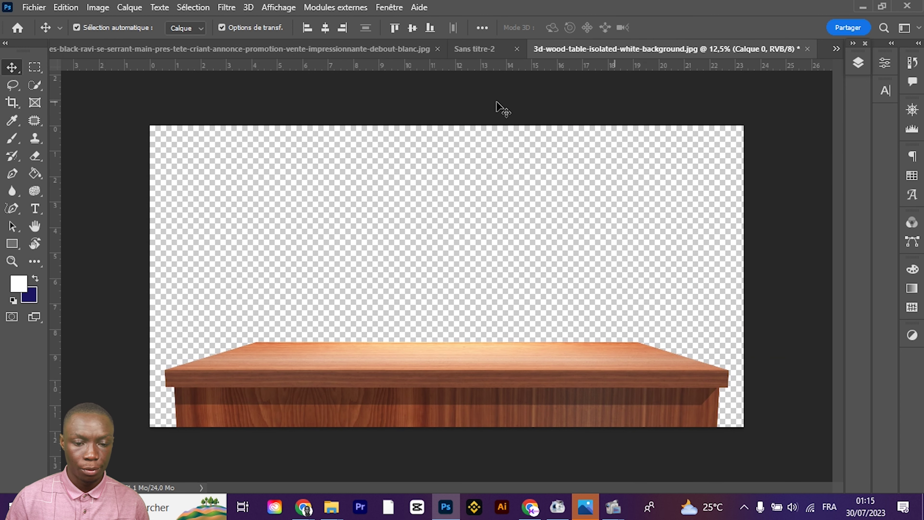
{"action": "left_click", "coordinate": [317, 54]}
{"action": "left_click", "coordinate": [754, 49]}
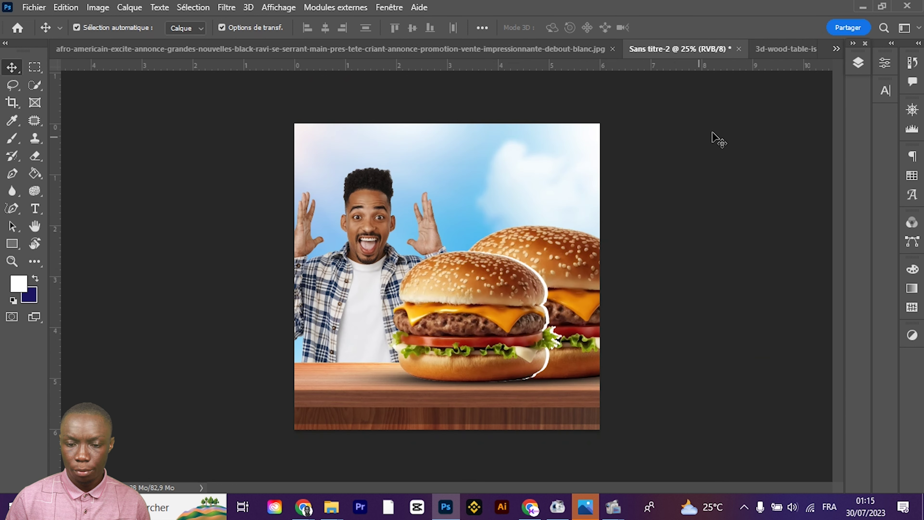
{"action": "left_click", "coordinate": [781, 52]}
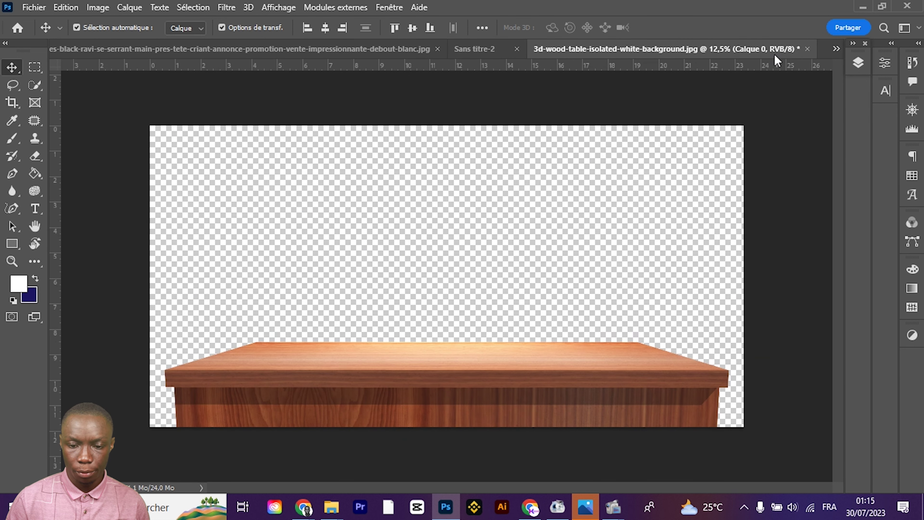
{"action": "left_click", "coordinate": [808, 49]}
{"action": "left_click", "coordinate": [450, 203]}
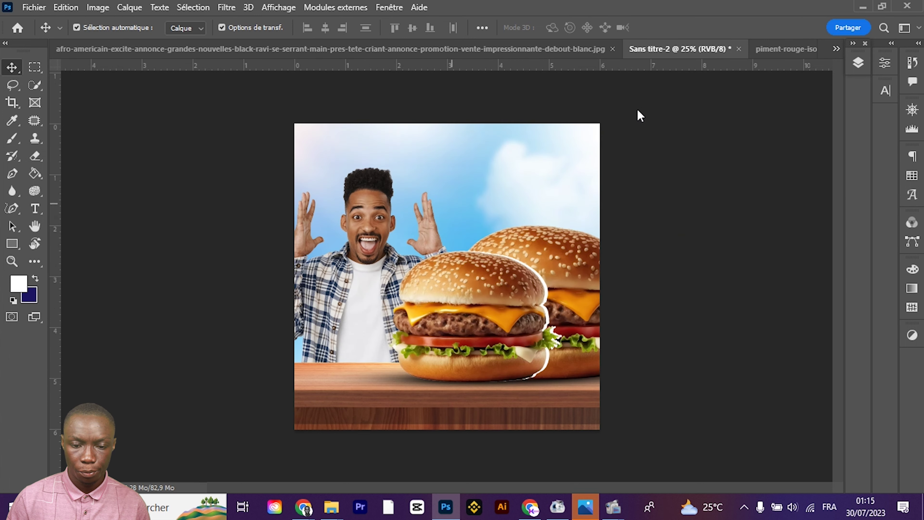
Bring the chili pepper layer from piment-rouge into the Sans titre-2 burger poster
{"action": "key", "text": "ctrl+Tab"}
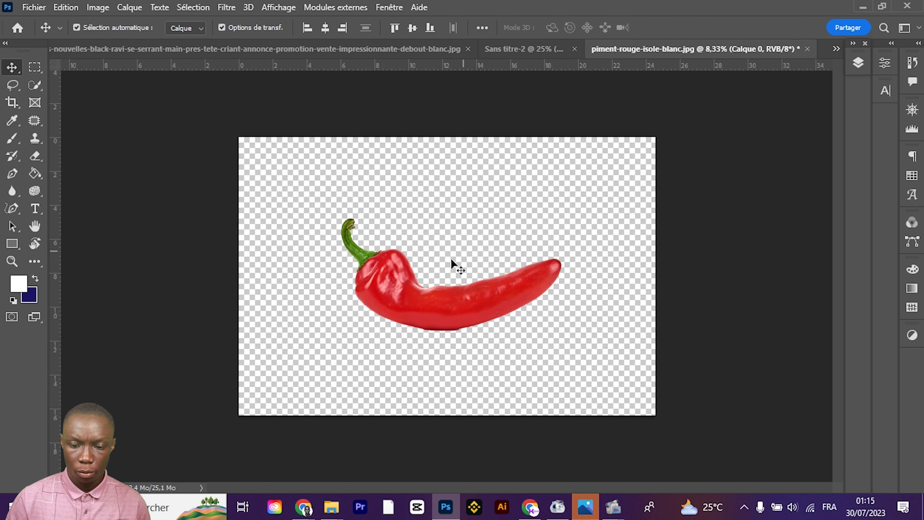
{"action": "left_click", "coordinate": [858, 64]}
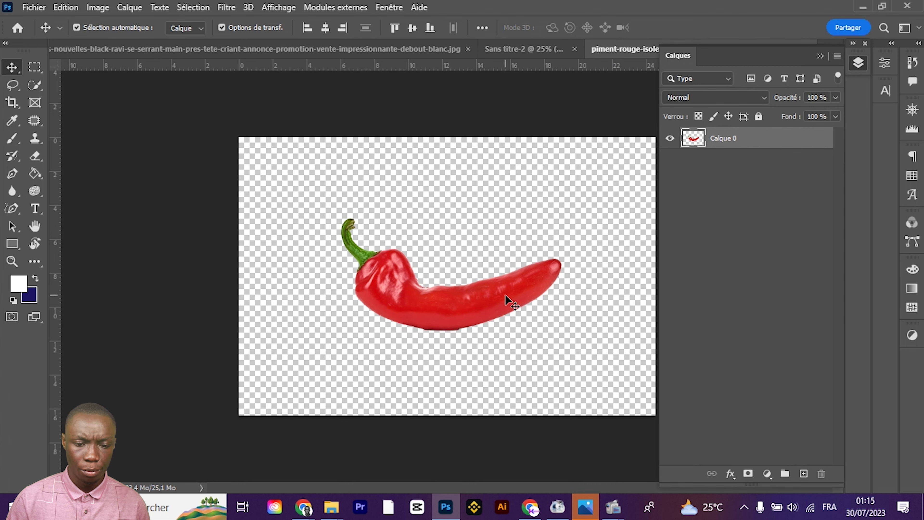
{"action": "mouse_move", "coordinate": [431, 320]}
{"action": "left_mouse_down"}
{"action": "mouse_move", "coordinate": [520, 104]}
{"action": "mouse_move", "coordinate": [512, 52]}
{"action": "left_mouse_up"}
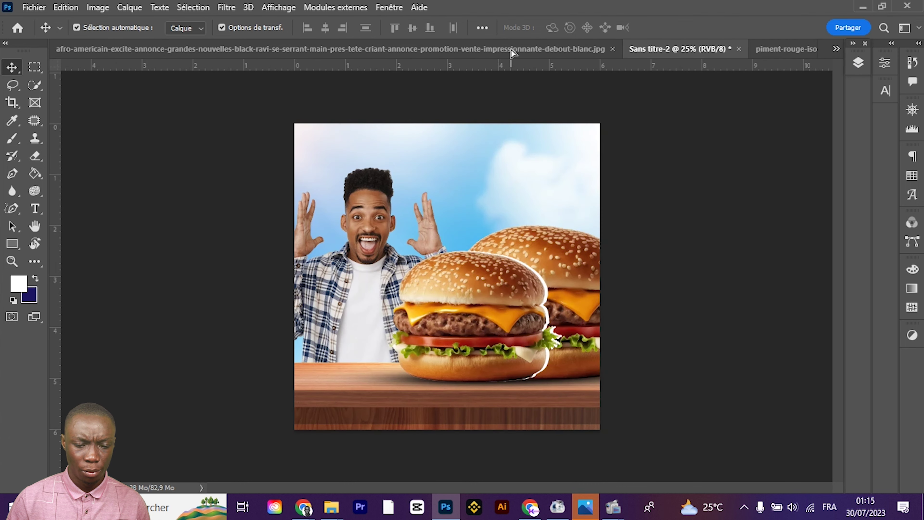
{"action": "left_click_drag", "start_coordinate": [442, 229], "coordinate": [442, 228]}
Shrink the pepper to about 7%, tilt it beside the man's raised hand, then duplicate it rightward
{"action": "key", "text": "ctrl+t"}
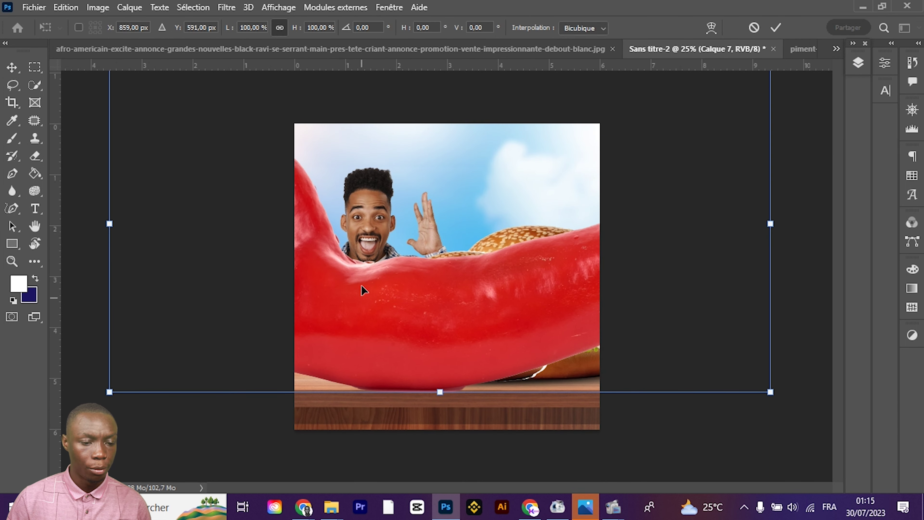
{"action": "mouse_move", "coordinate": [229, 29]}
{"action": "left_mouse_down"}
{"action": "mouse_move", "coordinate": [190, 35]}
{"action": "mouse_move", "coordinate": [163, 60]}
{"action": "left_mouse_up"}
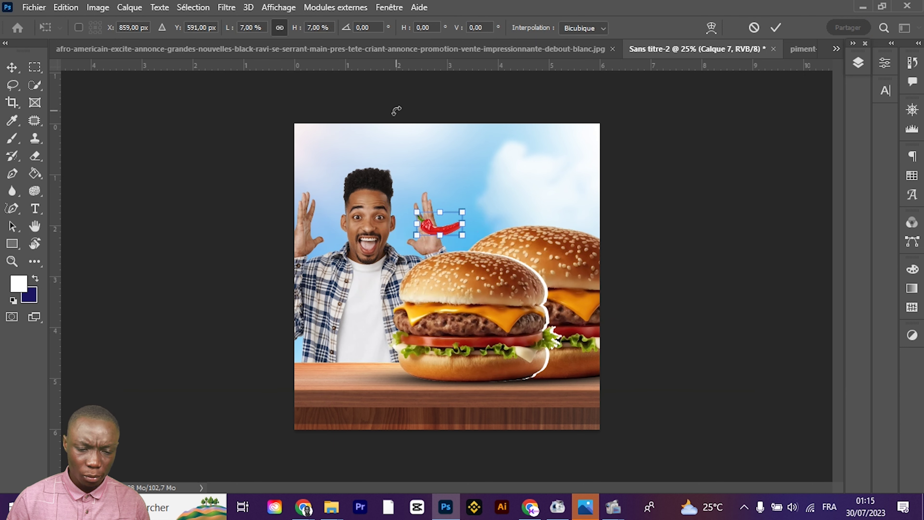
{"action": "left_click_drag", "start_coordinate": [479, 209], "coordinate": [429, 261]}
{"action": "left_click_drag", "start_coordinate": [441, 225], "coordinate": [463, 215]}
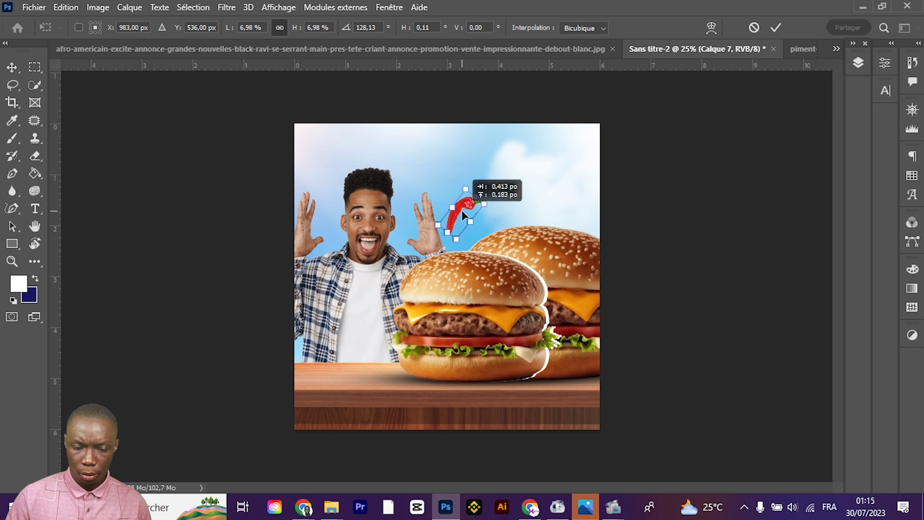
{"action": "key", "text": "Return"}
{"action": "left_click_drag", "start_coordinate": [458, 205], "coordinate": [537, 197], "text": "alt"}
Place the pepper copy above the right burger, tilted and made smaller
{"action": "left_click_drag", "start_coordinate": [591, 184], "coordinate": [556, 193], "text": "alt"}
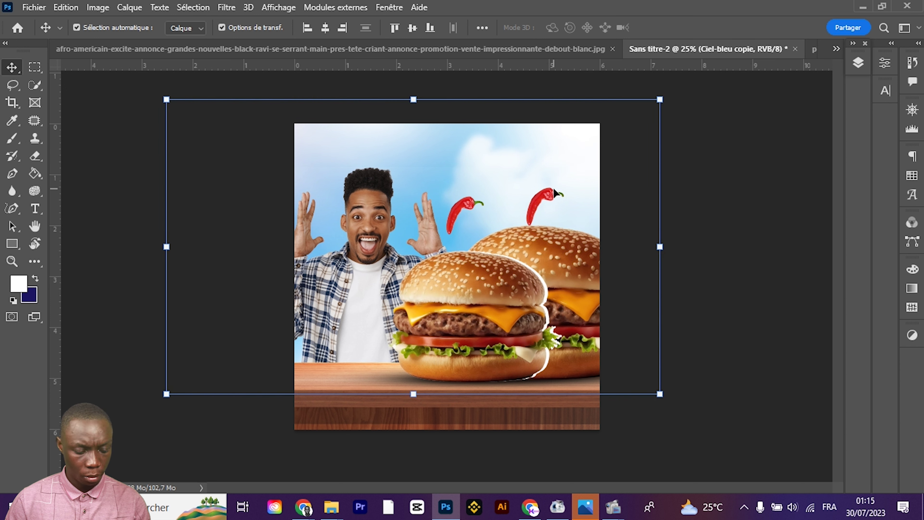
{"action": "key", "text": "ctrl+z"}
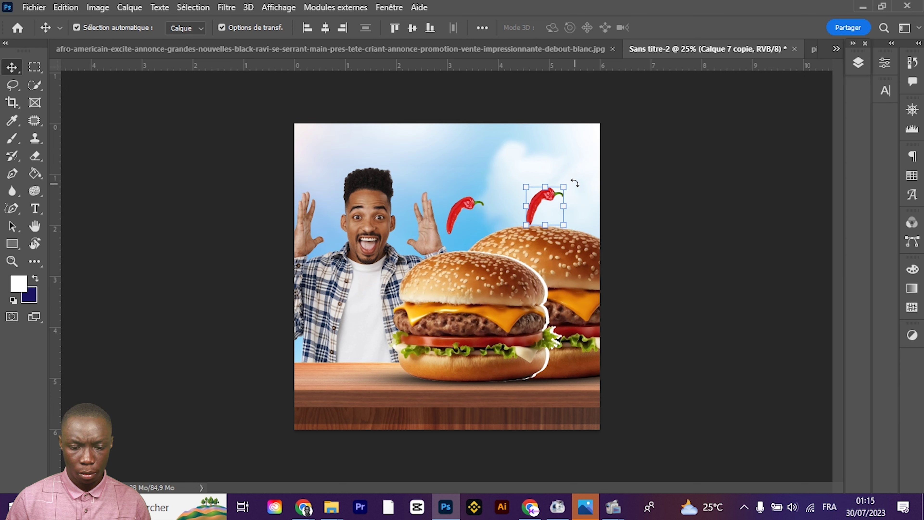
{"action": "mouse_move", "coordinate": [575, 183]}
{"action": "left_mouse_down"}
{"action": "mouse_move", "coordinate": [513, 184]}
{"action": "mouse_move", "coordinate": [552, 201]}
{"action": "left_mouse_up"}
{"action": "key", "text": "Return"}
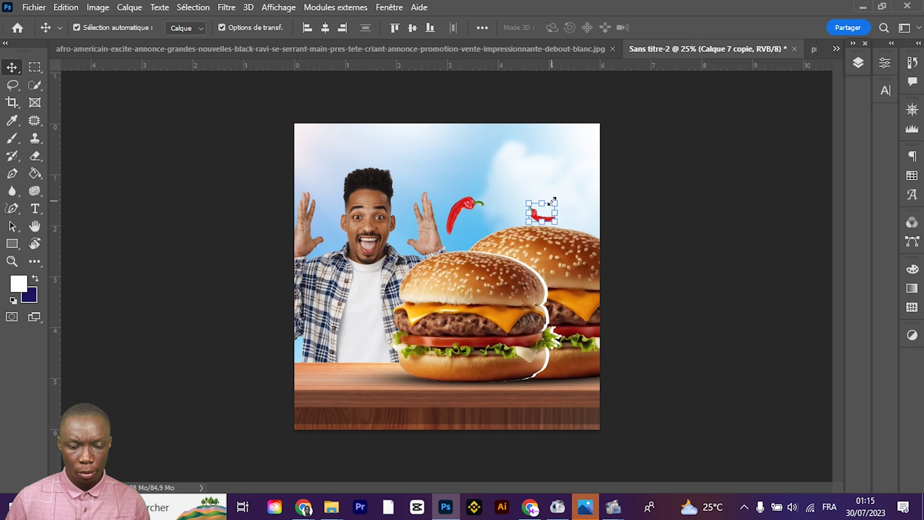
{"action": "left_click_drag", "start_coordinate": [552, 201], "coordinate": [557, 199]}
{"action": "key", "text": "Return"}
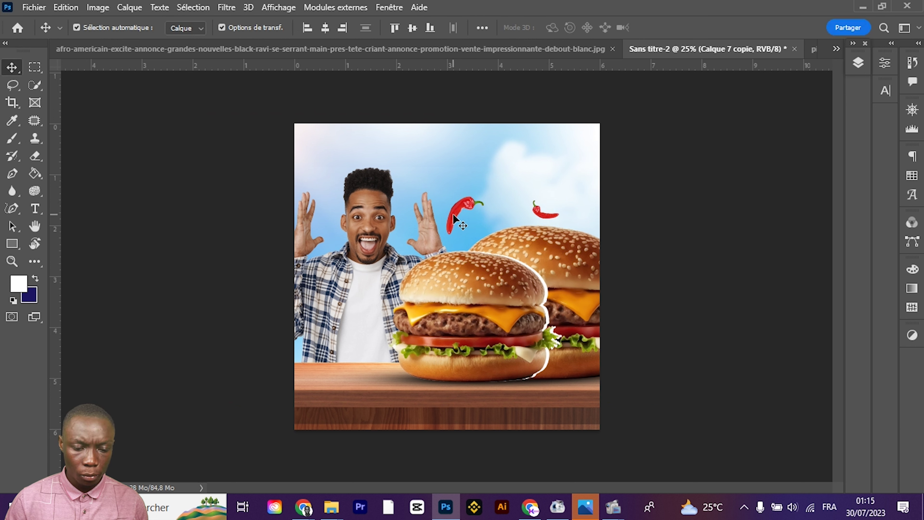
Duplicate the large pepper down to the burger's base at reduced size
{"action": "left_click", "coordinate": [454, 215]}
{"action": "mouse_move", "coordinate": [458, 213]}
{"action": "left_mouse_down"}
{"action": "mouse_move", "coordinate": [464, 207]}
{"action": "mouse_move", "coordinate": [543, 364]}
{"action": "mouse_move", "coordinate": [578, 343]}
{"action": "mouse_move", "coordinate": [522, 344]}
{"action": "mouse_move", "coordinate": [563, 359]}
{"action": "left_mouse_up"}
{"action": "key", "text": "Return"}
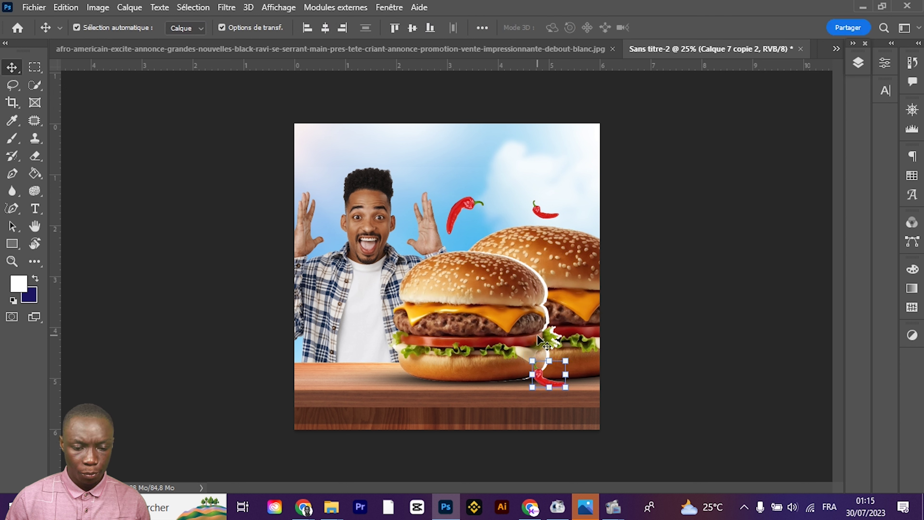
Apply Flou directionnel (Angle 8) to the upper-left pepper and repeat it on the small pepper
{"action": "left_click", "coordinate": [444, 204]}
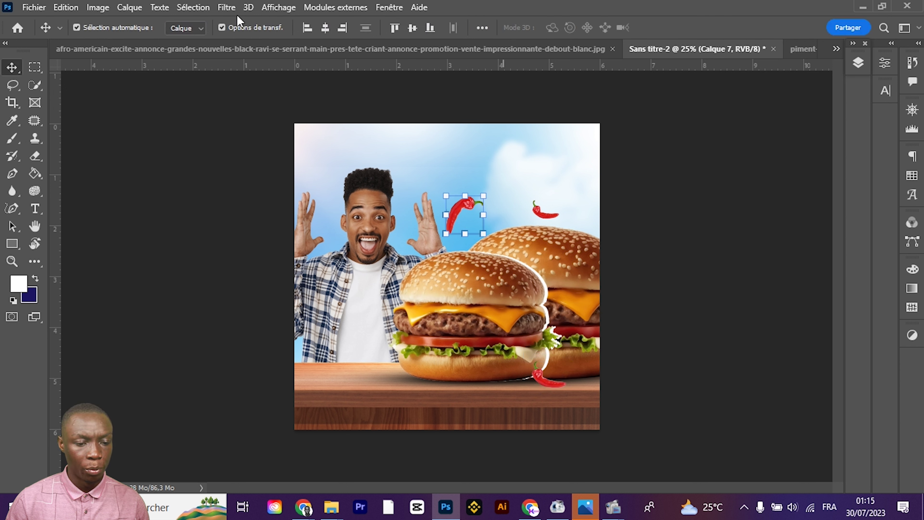
{"action": "left_click", "coordinate": [227, 7]}
{"action": "mouse_move", "coordinate": [234, 220]}
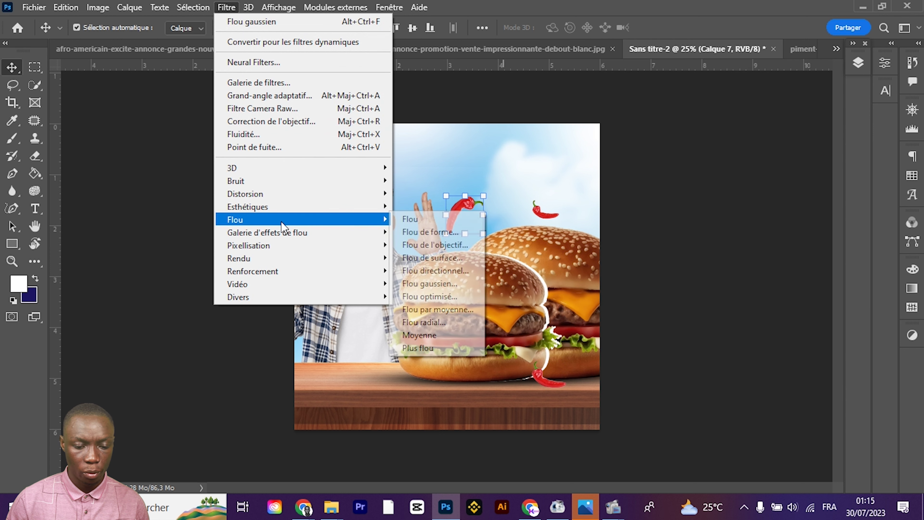
{"action": "left_click", "coordinate": [455, 271]}
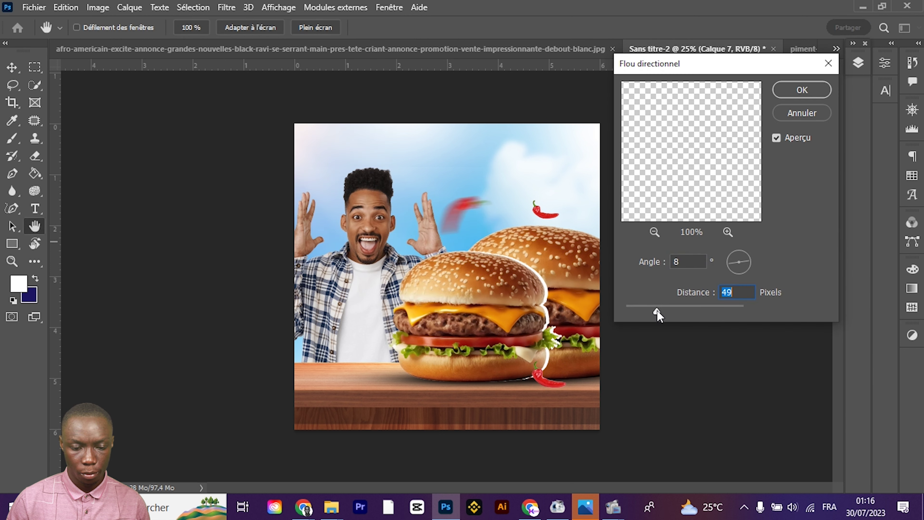
{"action": "left_click", "coordinate": [801, 90]}
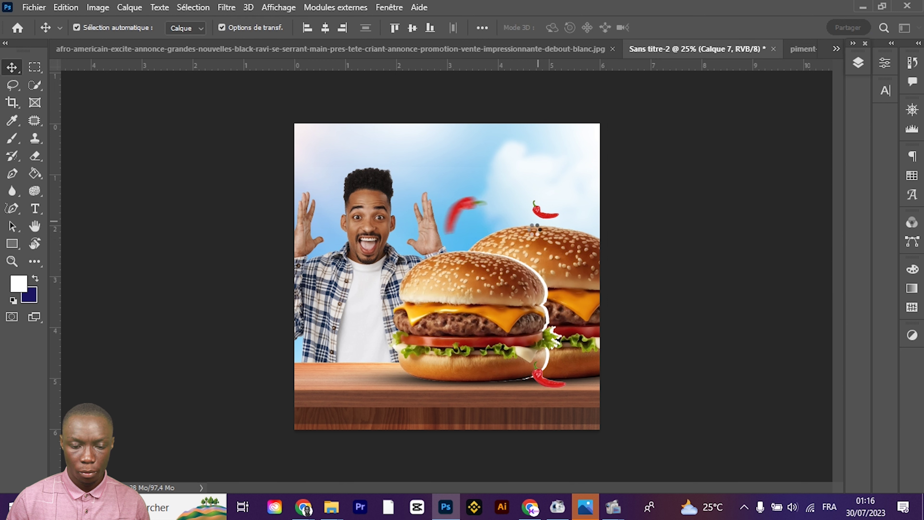
{"action": "key", "text": "ctrl+j"}
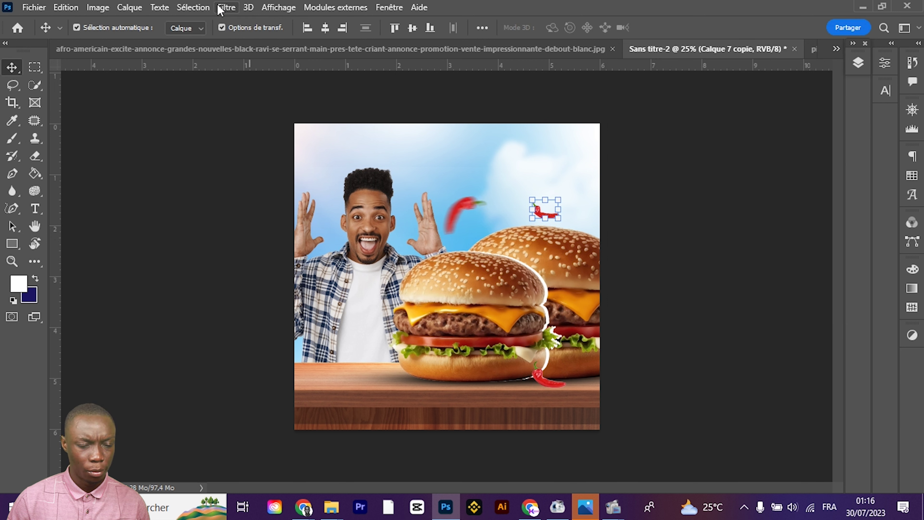
{"action": "left_click", "coordinate": [226, 8]}
{"action": "left_click", "coordinate": [282, 22]}
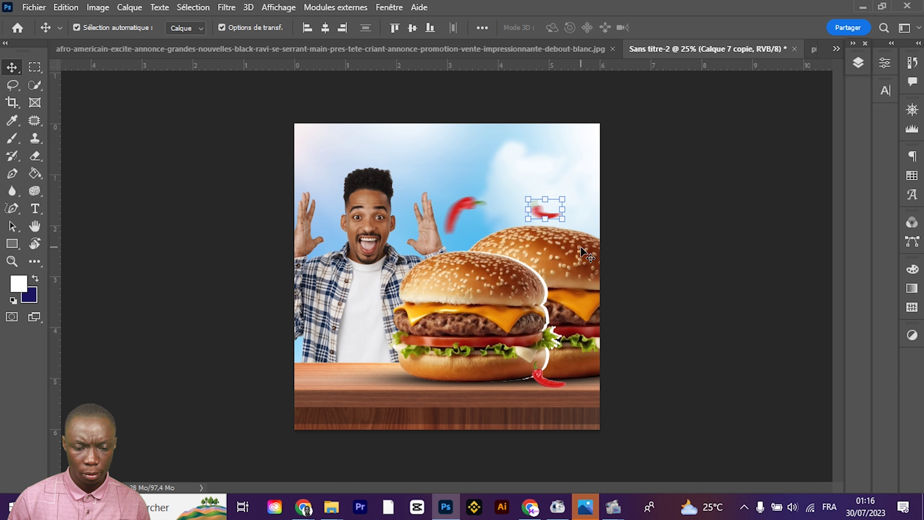
Repeat the blur on the base pepper and duplicate a pepper beside the front burger's left
{"action": "left_click", "coordinate": [551, 384]}
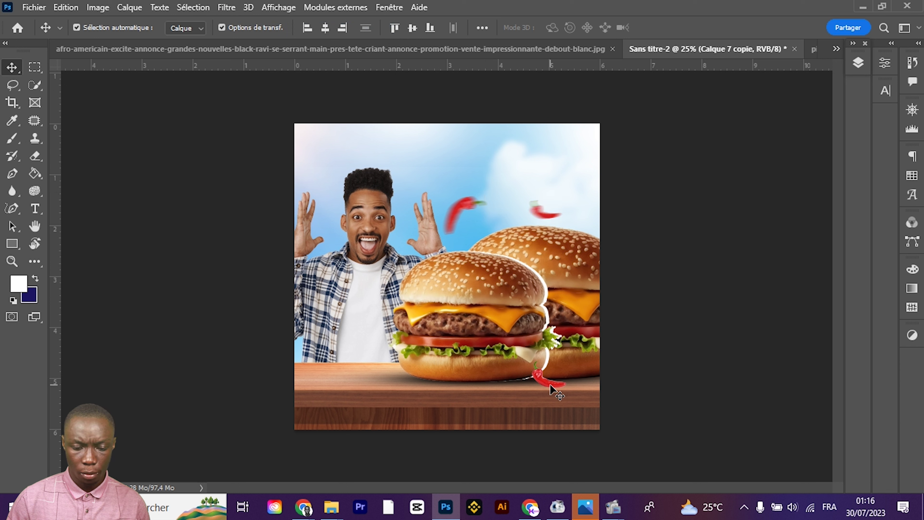
{"action": "left_click", "coordinate": [226, 7]}
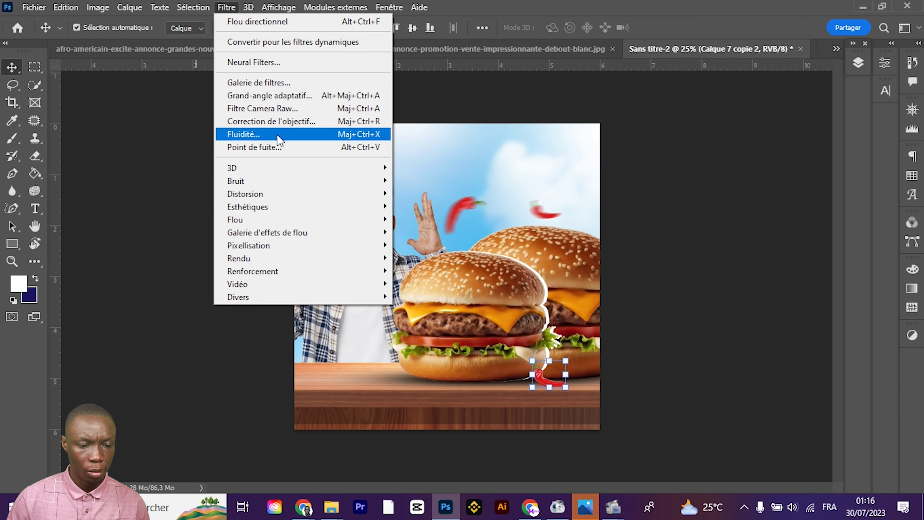
{"action": "left_click", "coordinate": [259, 23]}
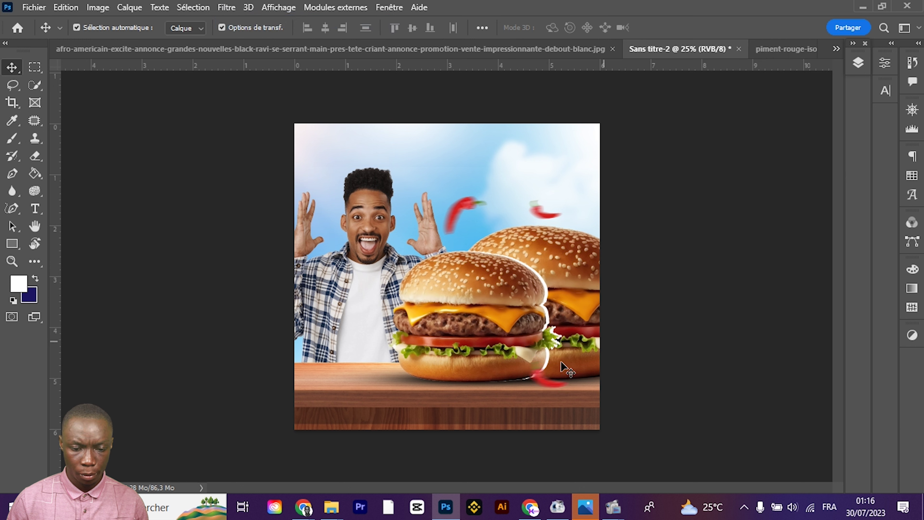
{"action": "left_click", "coordinate": [449, 219]}
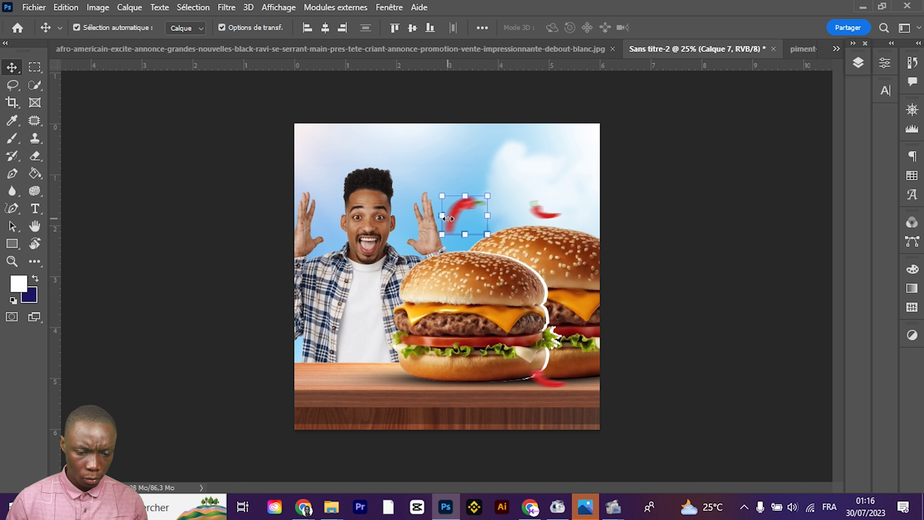
{"action": "left_click_drag", "start_coordinate": [458, 230], "coordinate": [381, 374]}
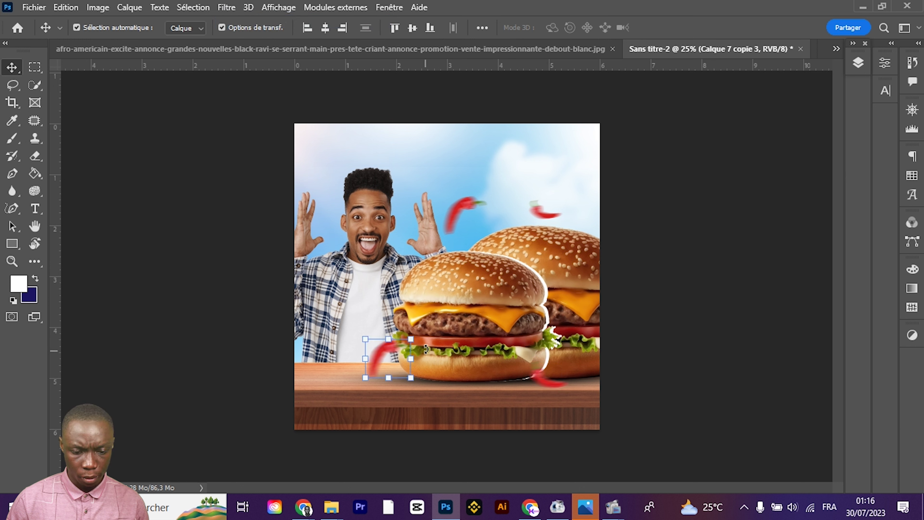
Lower the upper pepper slightly, duplicate the man's layer and select the original Calque 6
{"action": "left_click_drag", "start_coordinate": [465, 211], "coordinate": [464, 218]}
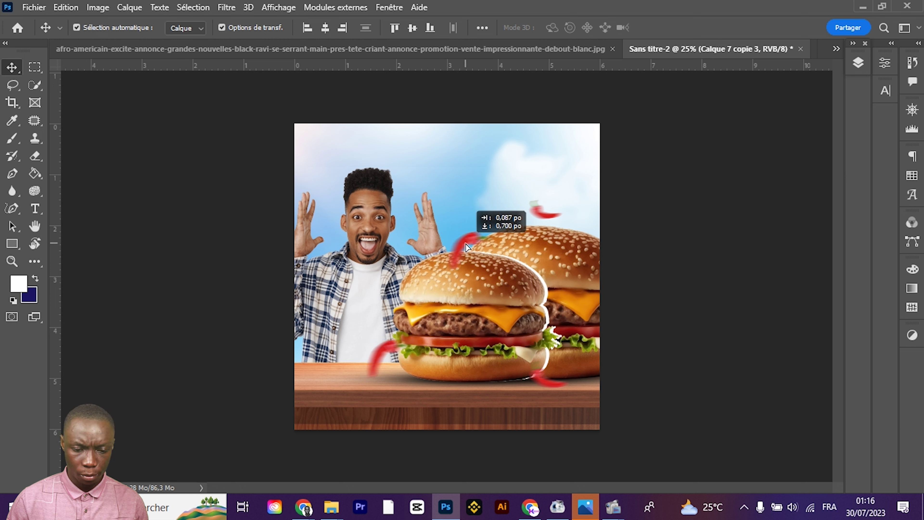
{"action": "left_click", "coordinate": [347, 261]}
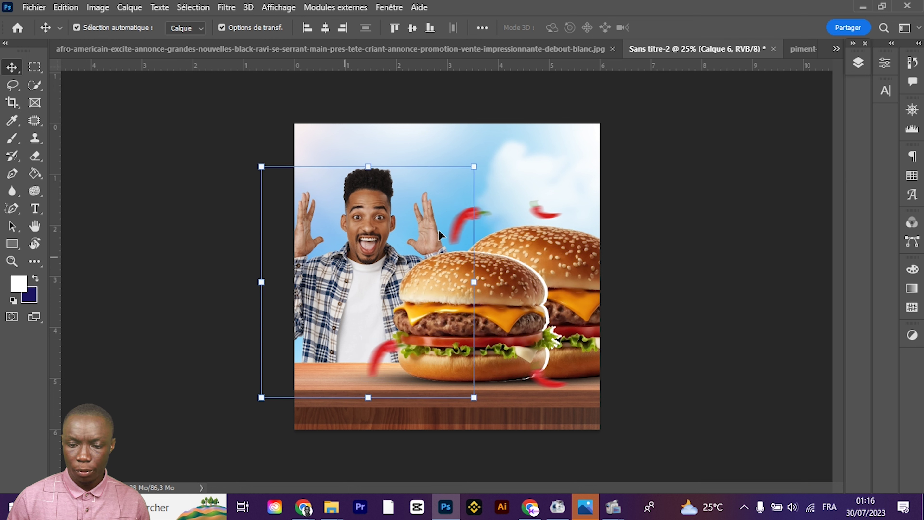
{"action": "left_click", "coordinate": [858, 63]}
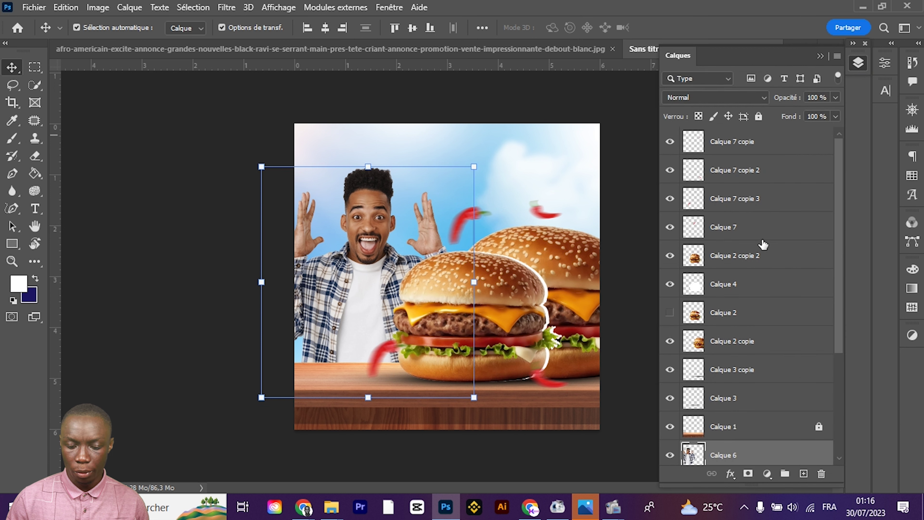
{"action": "scroll", "coordinate": [763, 373], "scroll_direction": "down", "scroll_amount": 5}
{"action": "key", "text": "ctrl+j"}
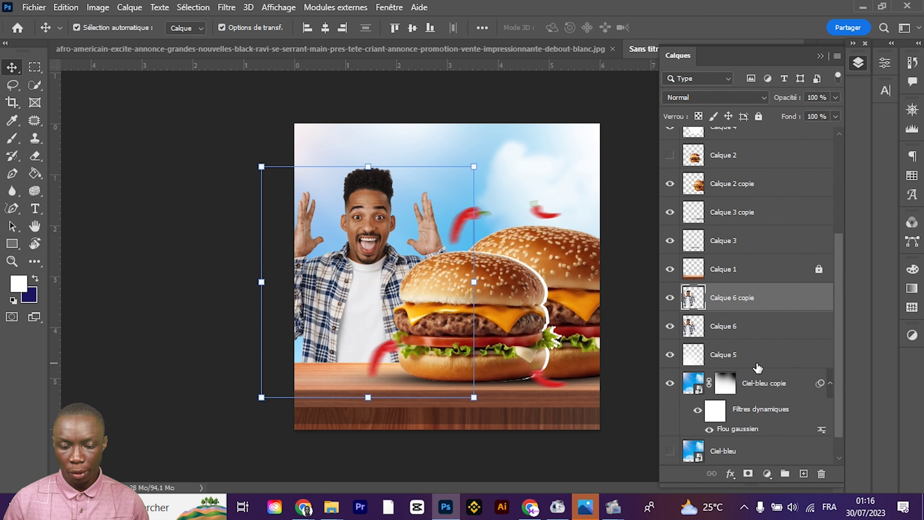
{"action": "left_click", "coordinate": [738, 336]}
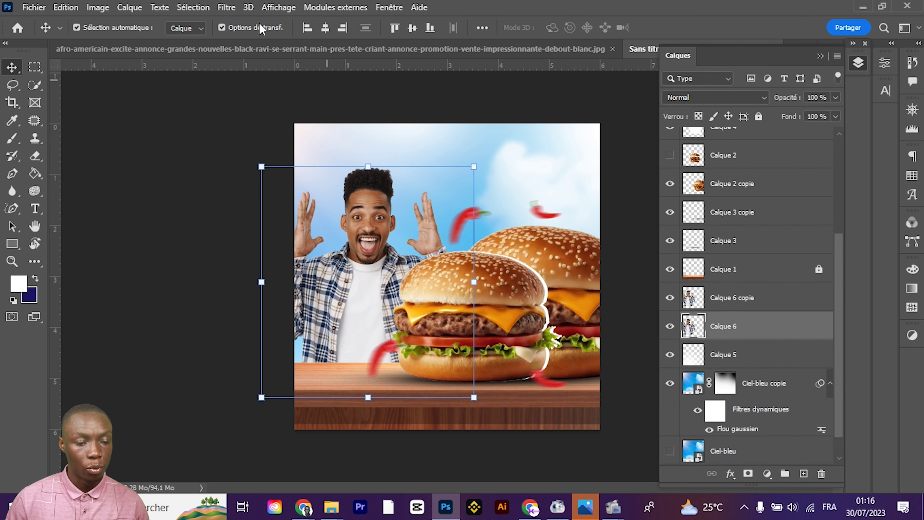
Apply Flou directionnel to Calque 6 at angle 8, distance 124 px
{"action": "left_click", "coordinate": [236, 8]}
{"action": "mouse_move", "coordinate": [235, 219]}
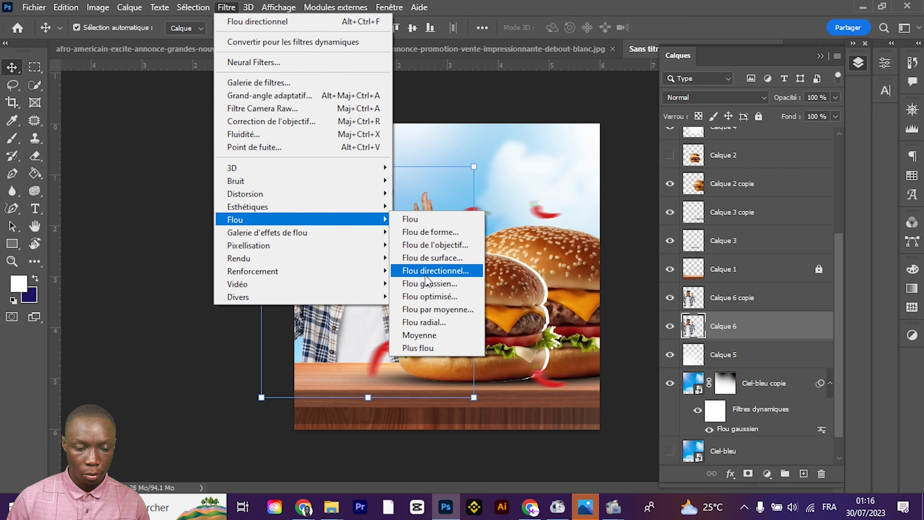
{"action": "left_click", "coordinate": [427, 276]}
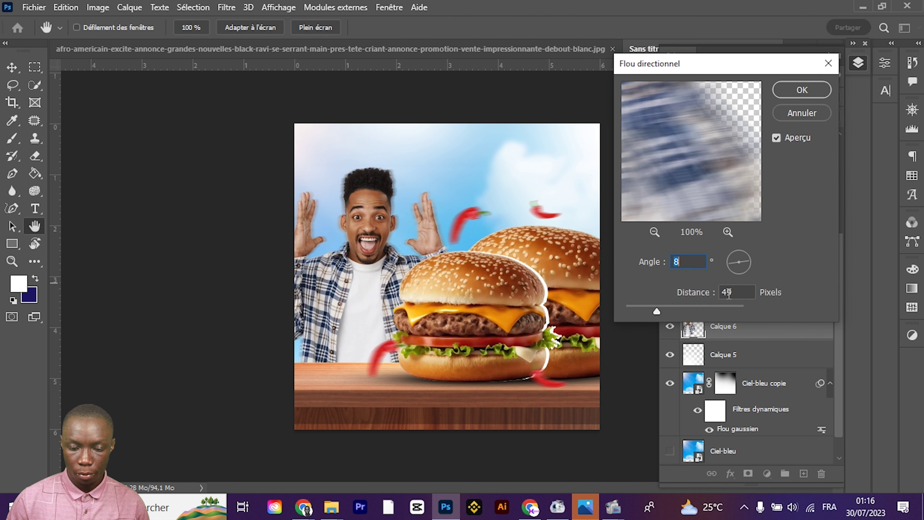
{"action": "left_click_drag", "start_coordinate": [657, 315], "coordinate": [671, 315]}
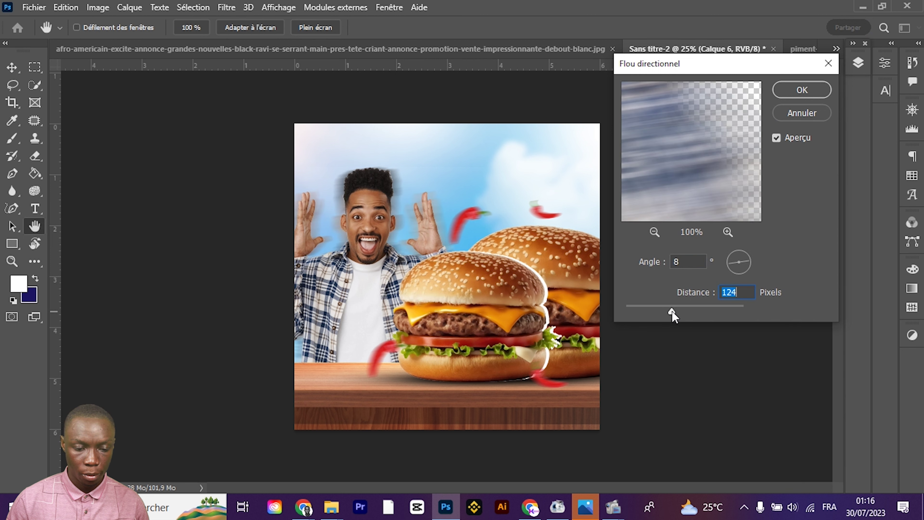
{"action": "key", "text": "Return"}
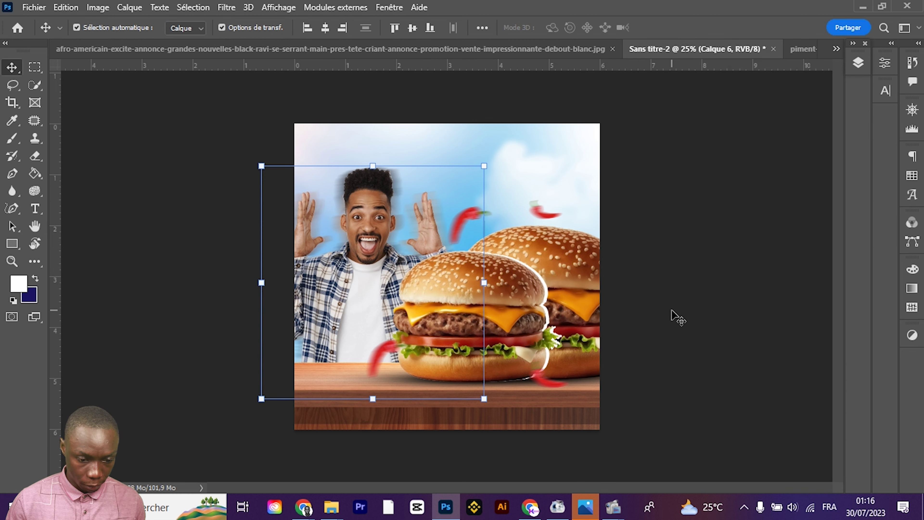
Try nudging the blurred man layer down, undo it, and select the blurred sky copy
{"action": "left_click", "coordinate": [140, 417]}
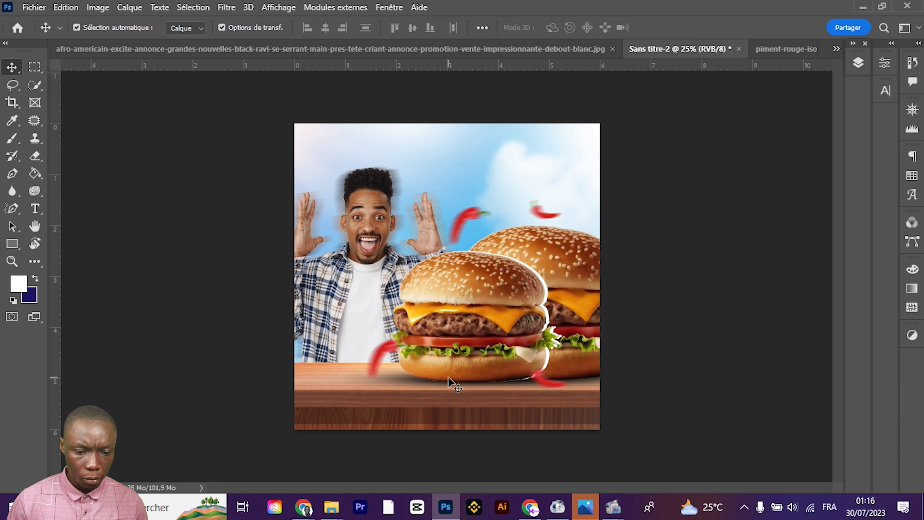
{"action": "left_click", "coordinate": [366, 243]}
{"action": "key", "text": "shift+Down"}
{"action": "key", "text": "shift+Down"}
{"action": "key", "text": "shift+Down"}
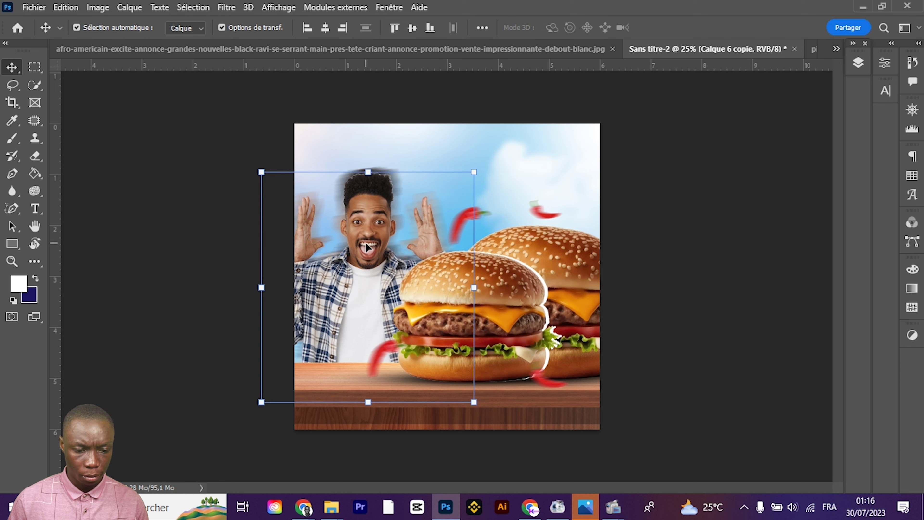
{"action": "key", "text": "ctrl+z"}
{"action": "key", "text": "ctrl+z"}
{"action": "key", "text": "ctrl+z"}
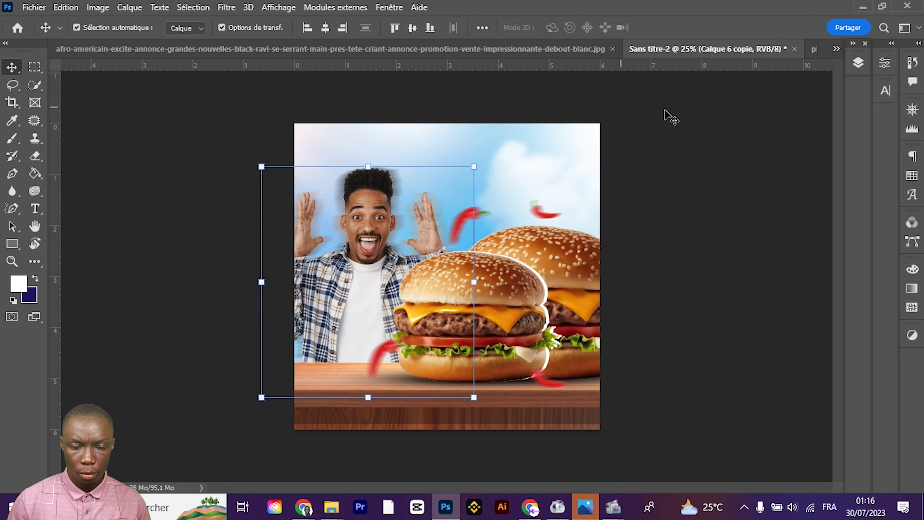
{"action": "left_click_drag", "start_coordinate": [664, 110], "coordinate": [547, 148]}
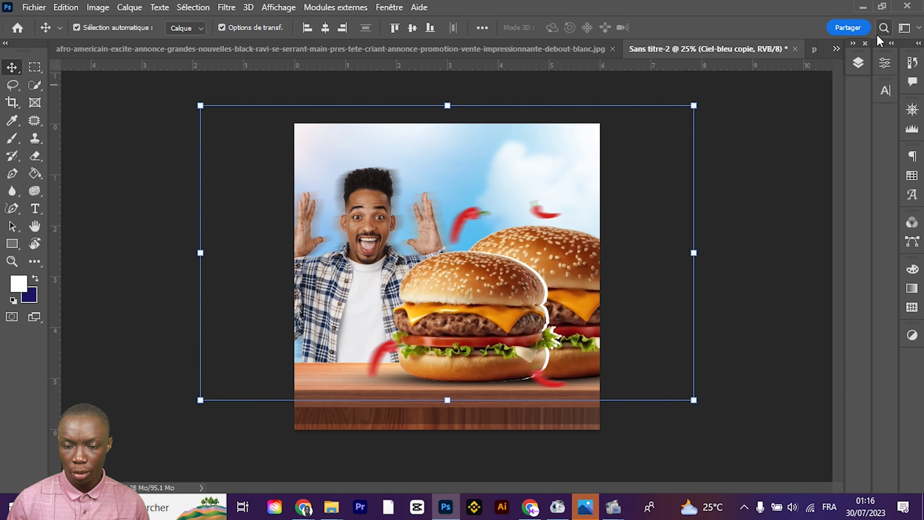
Fully lock the Ciel-bleu copie layer
{"action": "left_click", "coordinate": [858, 62]}
{"action": "left_click", "coordinate": [758, 117]}
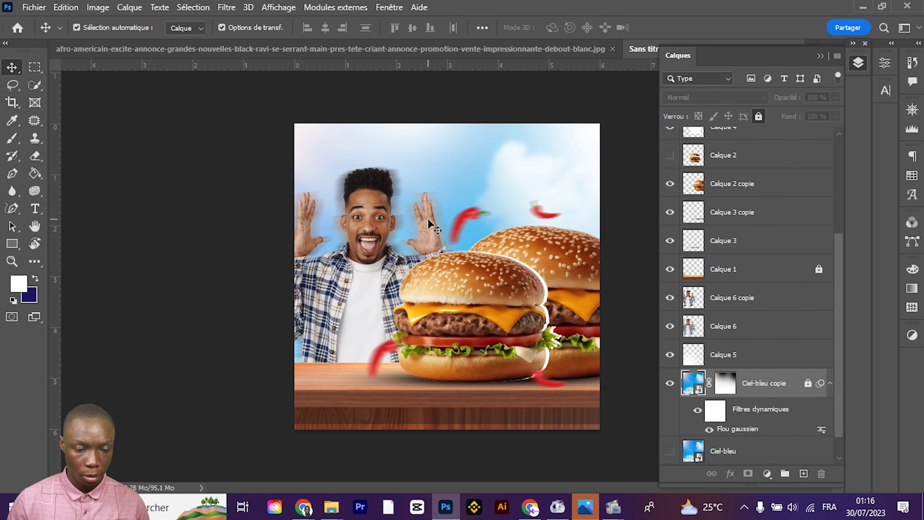
{"action": "left_click_drag", "start_coordinate": [371, 149], "coordinate": [375, 204]}
Nudge the man's layer slightly lower on the poster and deselect it
{"action": "left_click_drag", "start_coordinate": [228, 234], "coordinate": [300, 254]}
{"action": "key", "text": "shift+Down"}
{"action": "key", "text": "shift+Down"}
{"action": "key", "text": "shift+Down"}
{"action": "key", "text": "shift+Down"}
{"action": "left_click", "coordinate": [101, 245]}
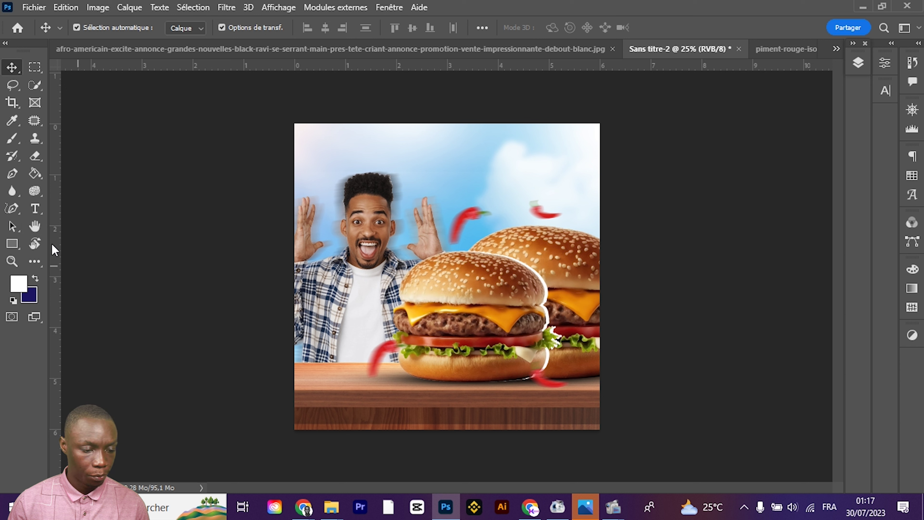
{"action": "left_click", "coordinate": [38, 210]}
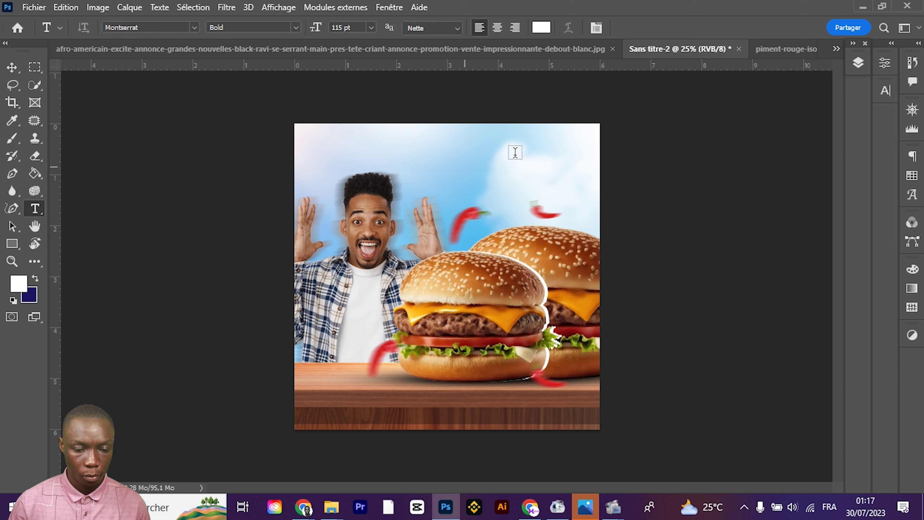
Type the white 'Delicious' headline at the poster's top and move it into place
{"action": "left_click", "coordinate": [440, 139]}
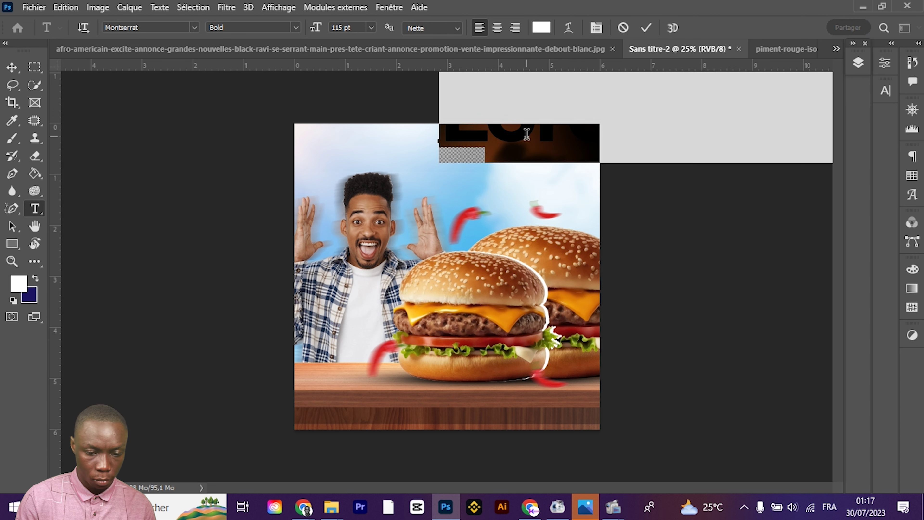
{"action": "type", "text": "LO"}
{"action": "key", "text": "BackSpace"}
{"action": "key", "text": "BackSpace"}
{"action": "type", "text": "BOLOGNA"}
{"action": "left_click", "coordinate": [12, 67]}
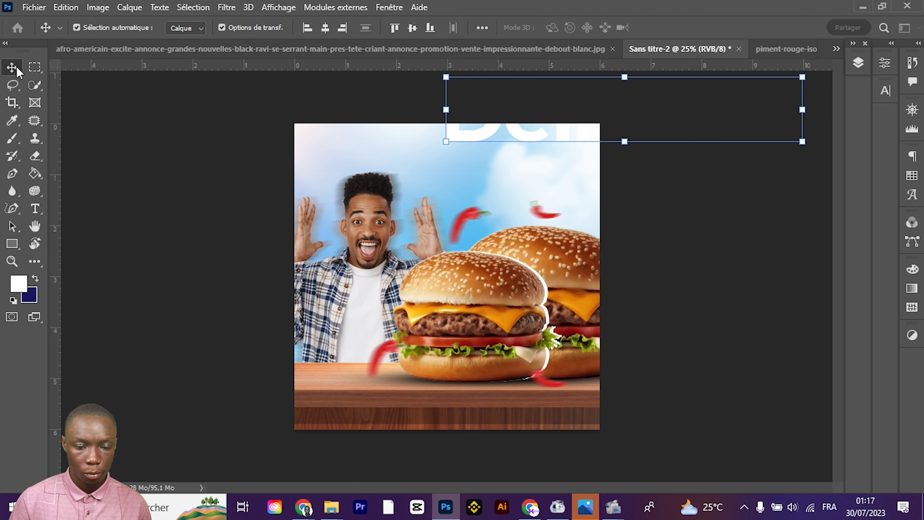
{"action": "left_click_drag", "start_coordinate": [551, 132], "coordinate": [402, 170]}
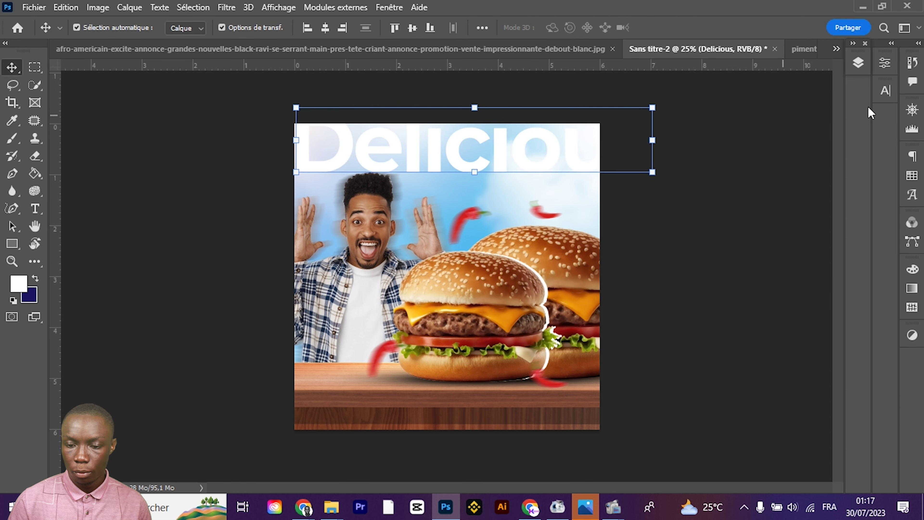
Set the headline font to Analyzer Demo and scale it to about 62% in the top-left
{"action": "left_click", "coordinate": [881, 87]}
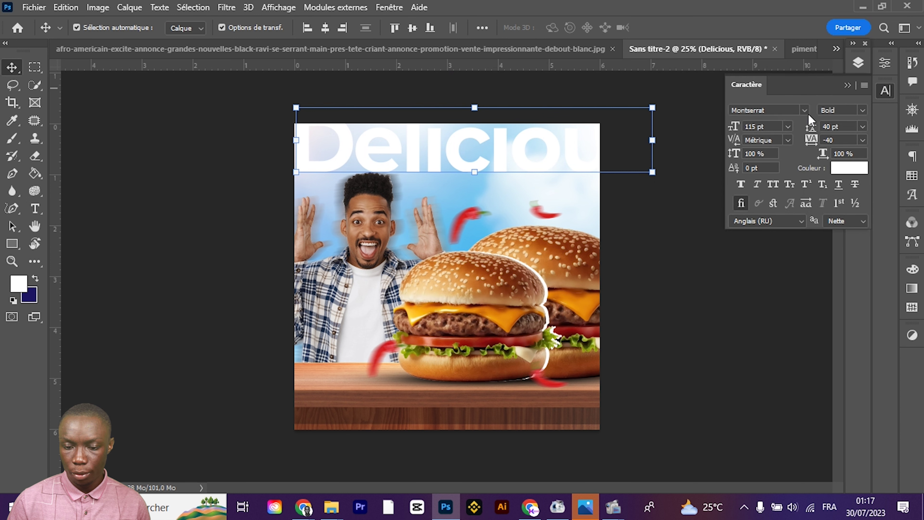
{"action": "left_click", "coordinate": [805, 110]}
{"action": "key", "text": "Down"}
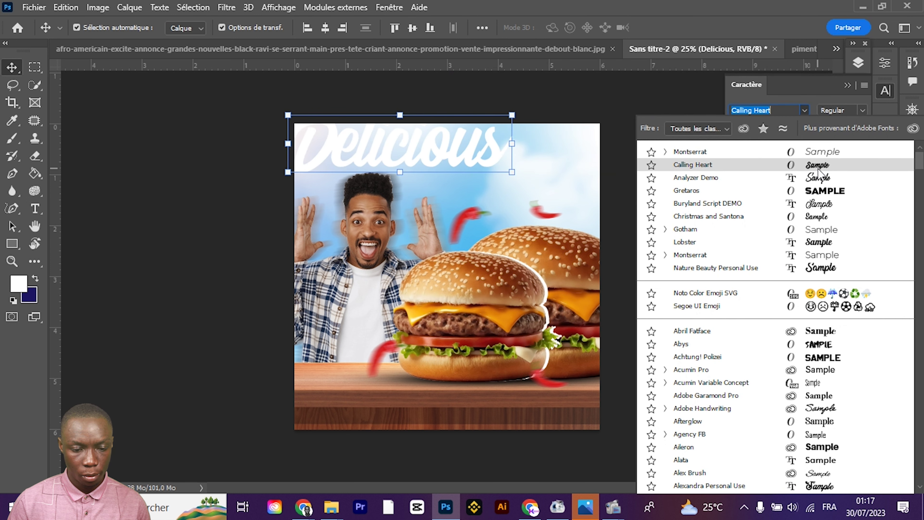
{"action": "key", "text": "Down"}
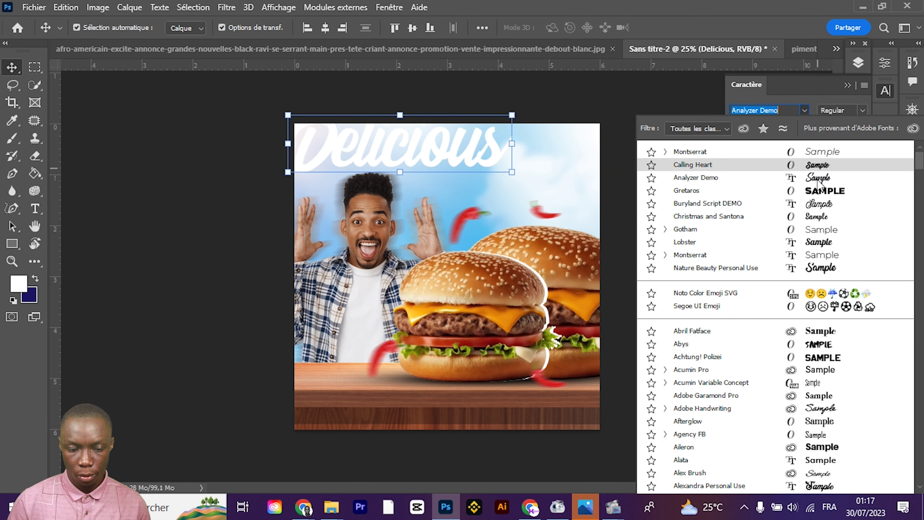
{"action": "left_click", "coordinate": [816, 179]}
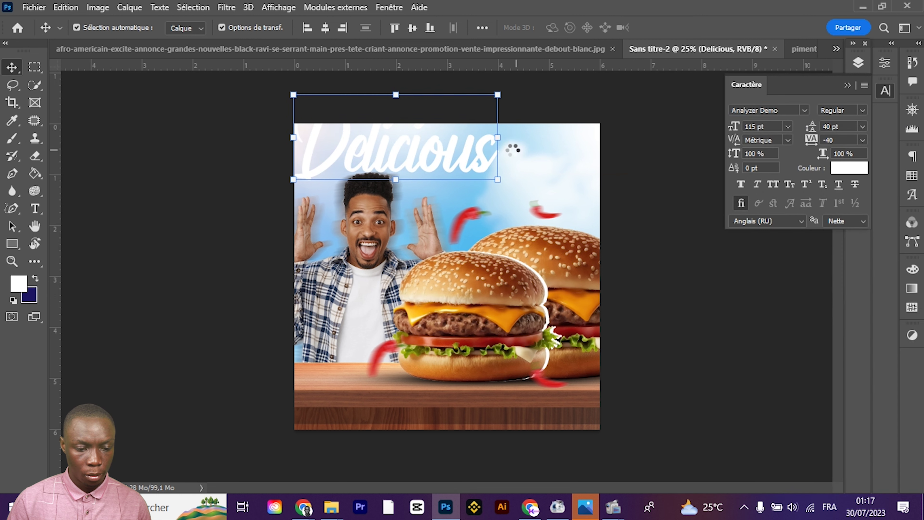
{"action": "left_click", "coordinate": [296, 137]}
{"action": "mouse_move", "coordinate": [309, 141]}
{"action": "left_mouse_down"}
{"action": "mouse_move", "coordinate": [376, 143]}
{"action": "mouse_move", "coordinate": [441, 162]}
{"action": "mouse_move", "coordinate": [382, 143]}
{"action": "left_mouse_up"}
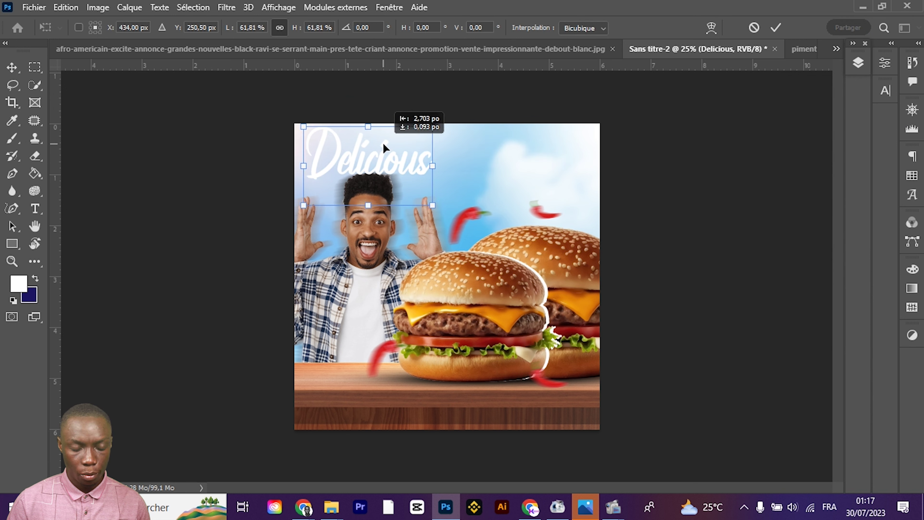
Duplicate the Delicious layer, fill the copy red from the swatches, and offset it down as a shadow
{"action": "key", "text": "Return"}
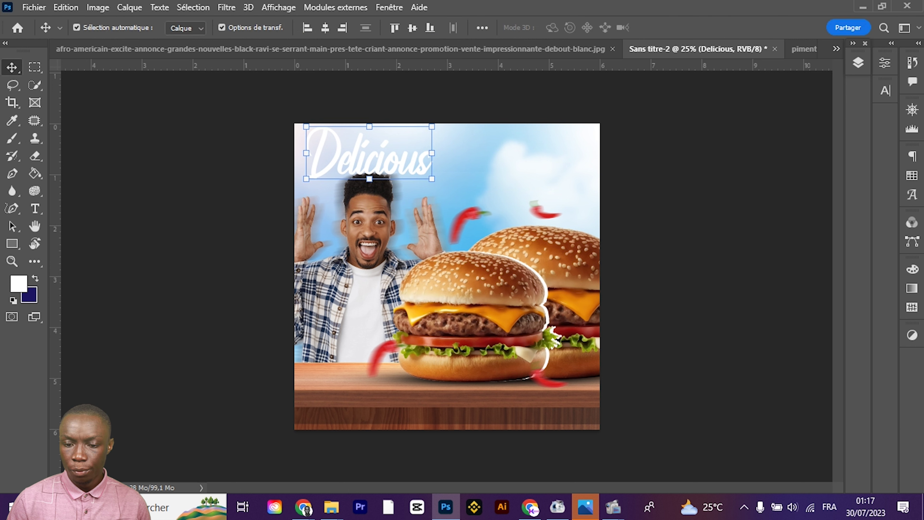
{"action": "left_click", "coordinate": [858, 62]}
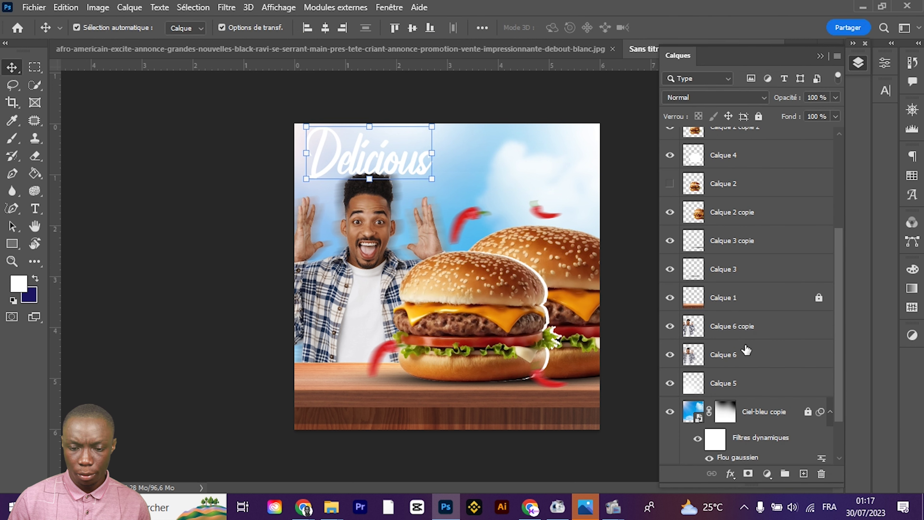
{"action": "scroll", "coordinate": [746, 351], "scroll_direction": "up", "scroll_amount": 5}
{"action": "key", "text": "ctrl+j"}
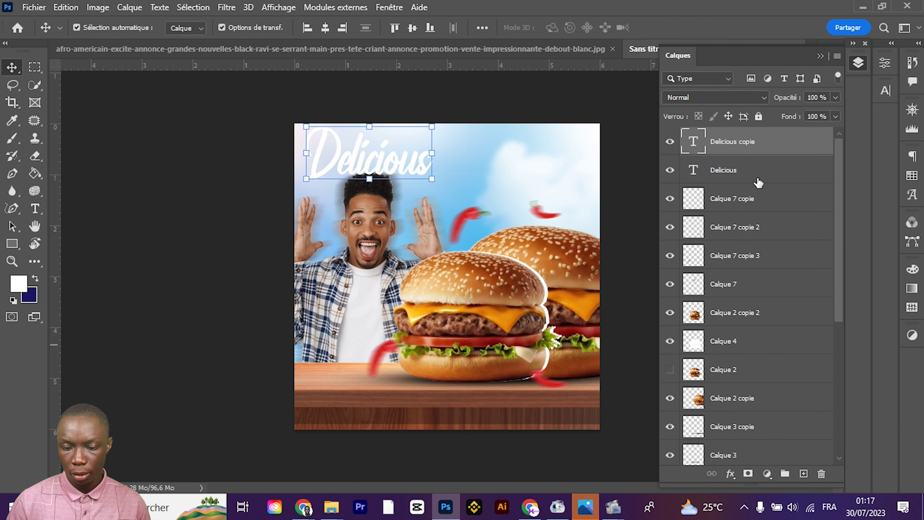
{"action": "left_click", "coordinate": [912, 175]}
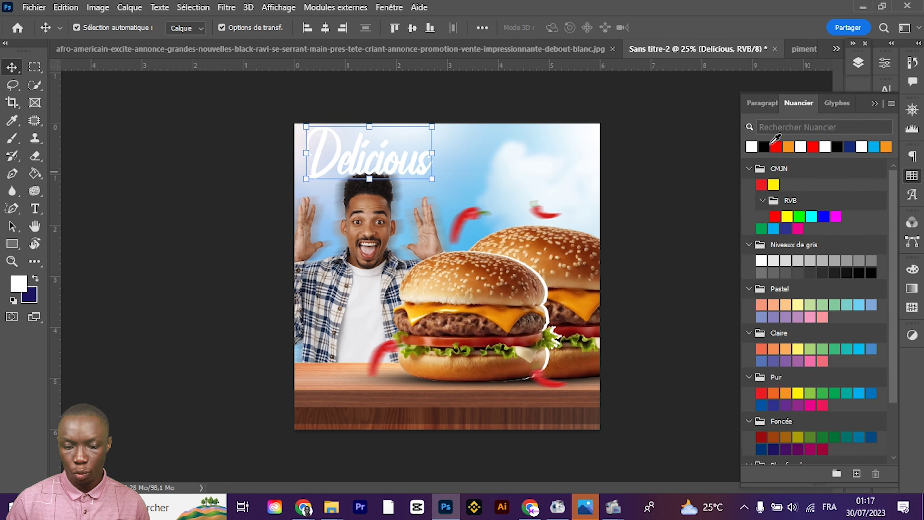
{"action": "left_click", "coordinate": [777, 147]}
{"action": "key", "text": "alt+BackSpace"}
{"action": "key", "text": "Down"}
{"action": "key", "text": "Down"}
{"action": "key", "text": "Down"}
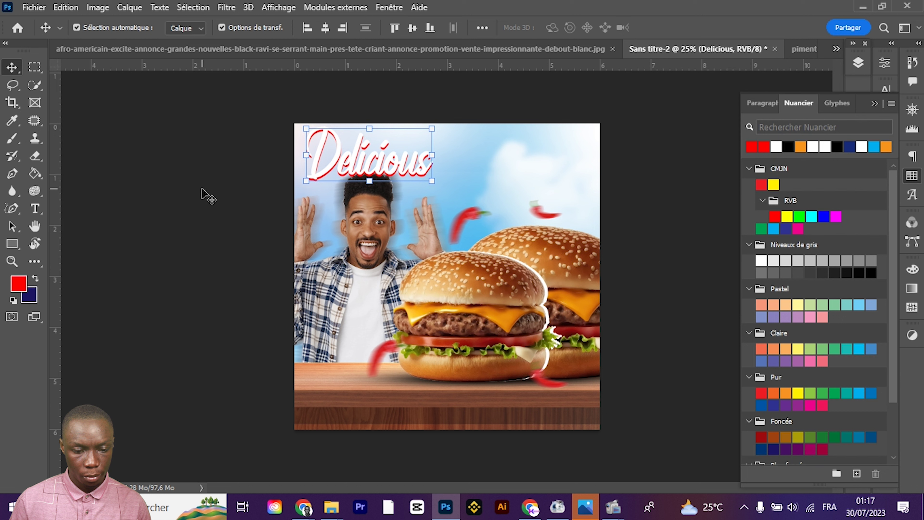
{"action": "left_click", "coordinate": [155, 210]}
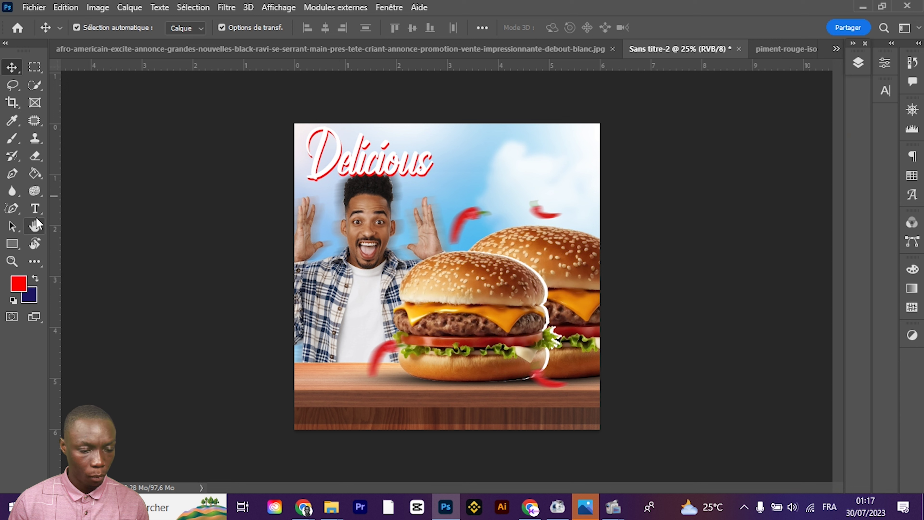
{"action": "left_click", "coordinate": [35, 210]}
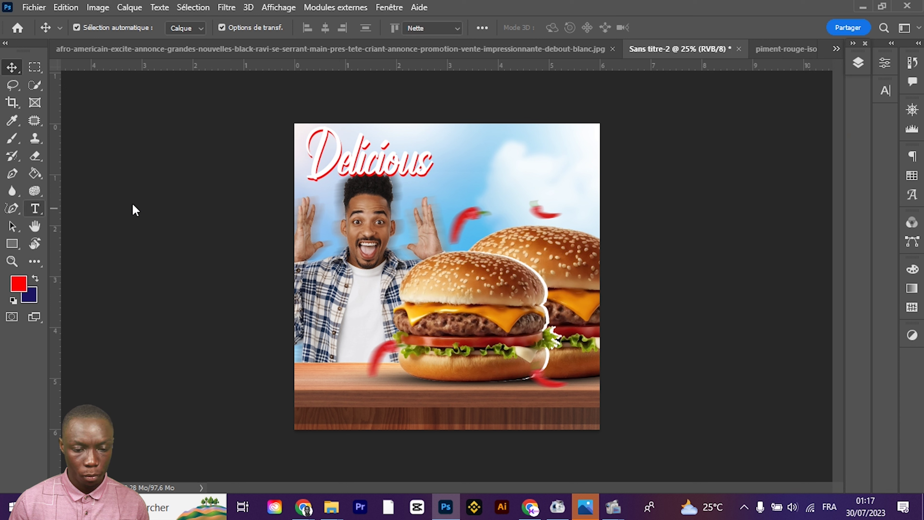
Add 'FOOD MENU' text, scale it to about 31% and place it right of Delicious
{"action": "left_click", "coordinate": [458, 156]}
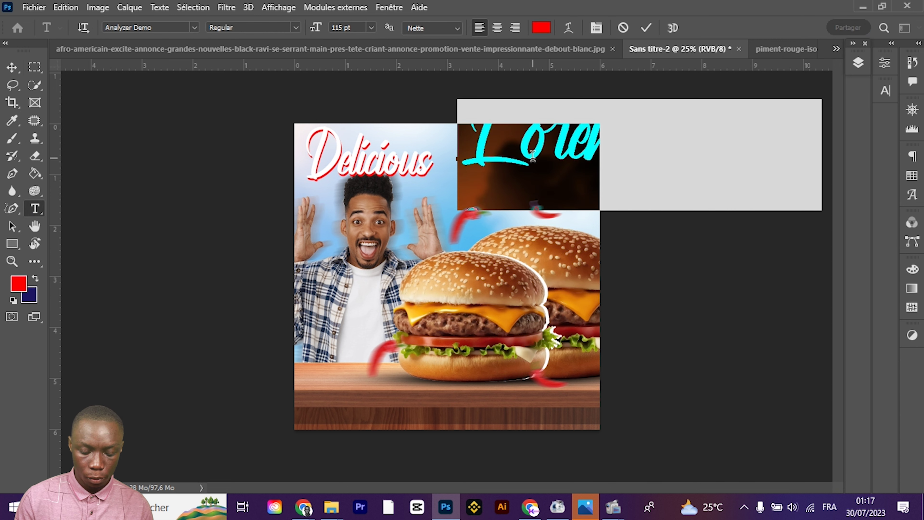
{"action": "type", "text": "FOO"}
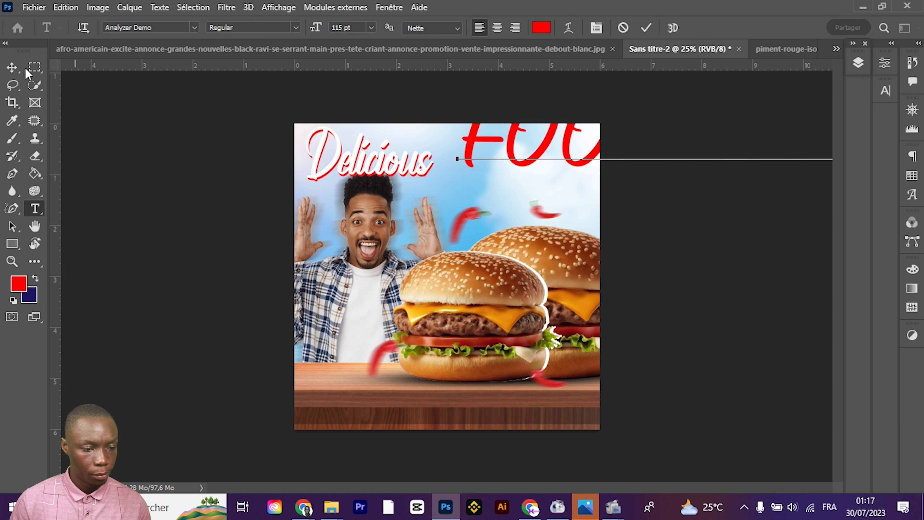
{"action": "left_click", "coordinate": [12, 67]}
{"action": "mouse_move", "coordinate": [506, 154]}
{"action": "left_mouse_down"}
{"action": "mouse_move", "coordinate": [390, 171]}
{"action": "mouse_move", "coordinate": [317, 170]}
{"action": "left_mouse_up"}
{"action": "left_click", "coordinate": [334, 101]}
{"action": "mouse_move", "coordinate": [325, 104]}
{"action": "left_mouse_down"}
{"action": "mouse_move", "coordinate": [570, 169]}
{"action": "mouse_move", "coordinate": [403, 168]}
{"action": "left_mouse_up"}
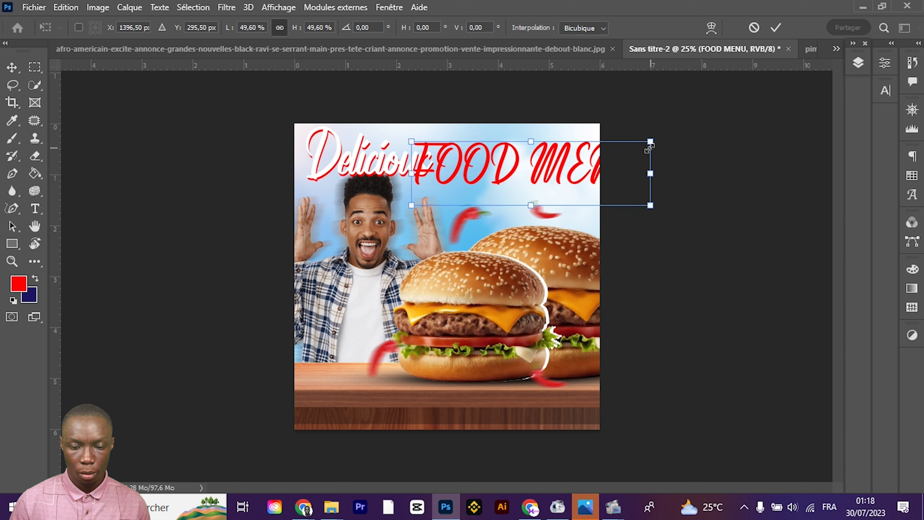
{"action": "left_click_drag", "start_coordinate": [650, 142], "coordinate": [561, 165]}
{"action": "left_click_drag", "start_coordinate": [512, 190], "coordinate": [534, 166]}
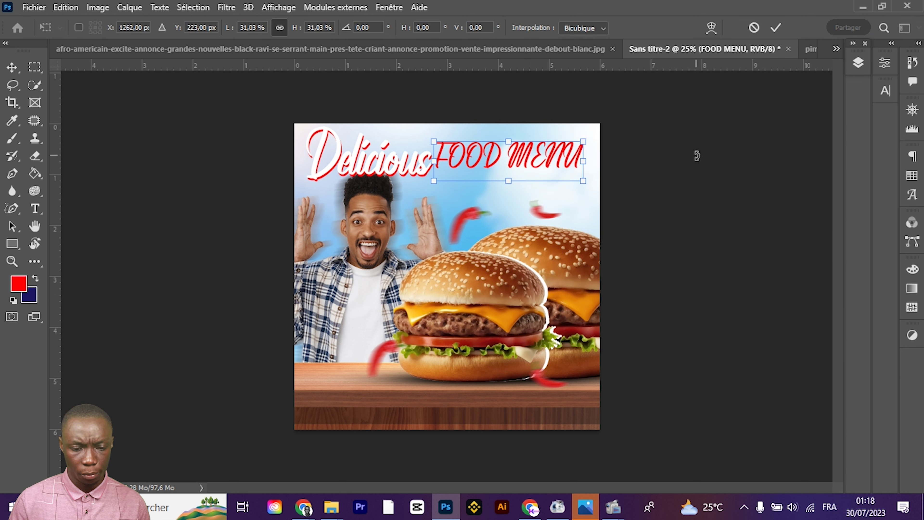
{"action": "key", "text": "Return"}
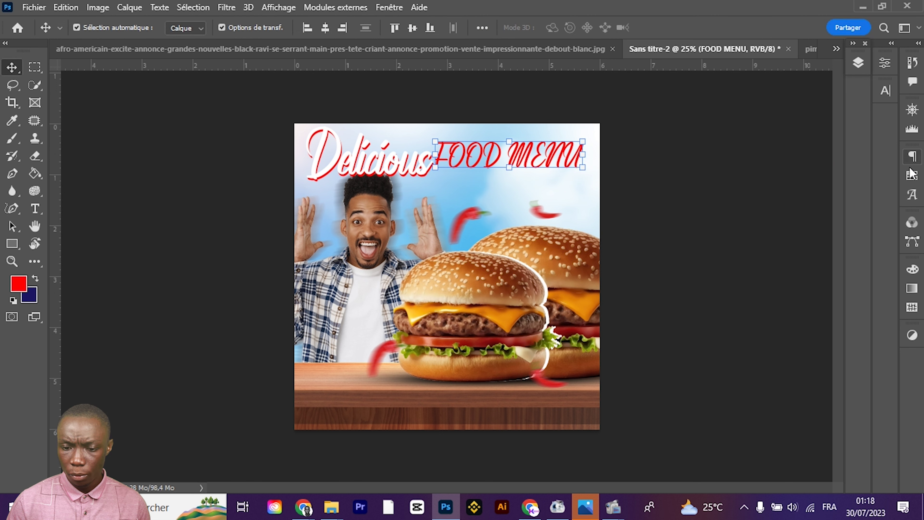
Change the FOOD MENU font to Gretaros and nudge it slightly
{"action": "left_click", "coordinate": [886, 91]}
{"action": "left_click", "coordinate": [789, 110]}
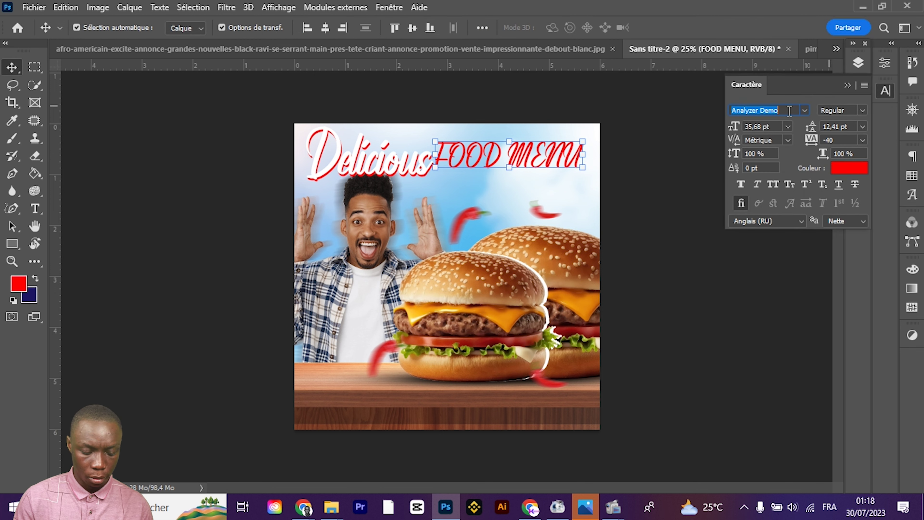
{"action": "type", "text": "GRE"}
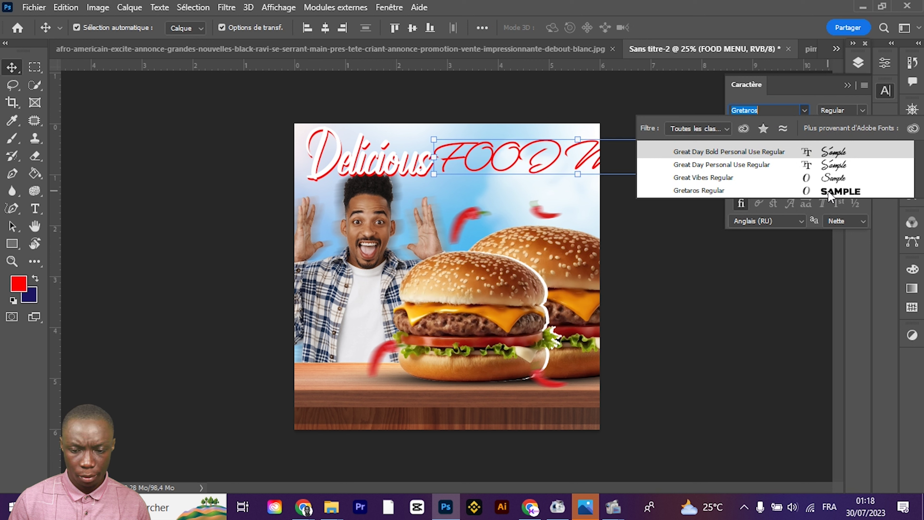
{"action": "left_click", "coordinate": [829, 192]}
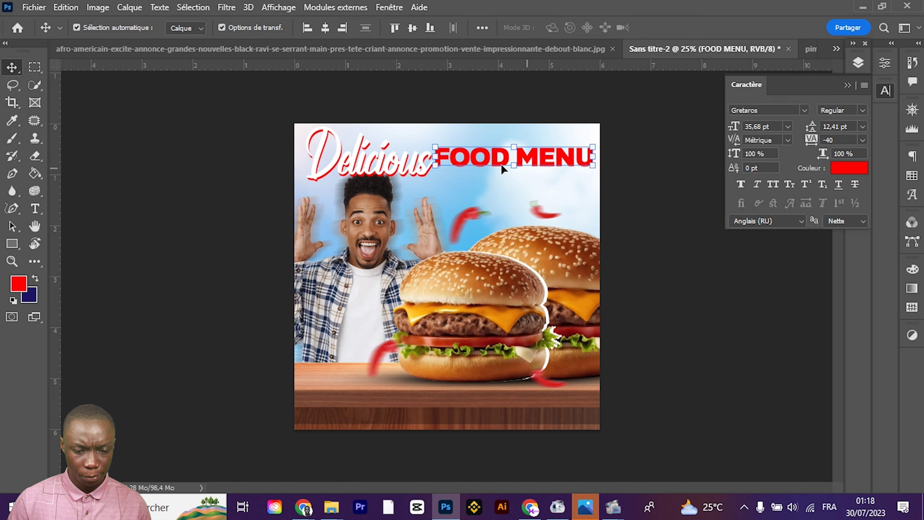
{"action": "left_click_drag", "start_coordinate": [501, 167], "coordinate": [506, 175]}
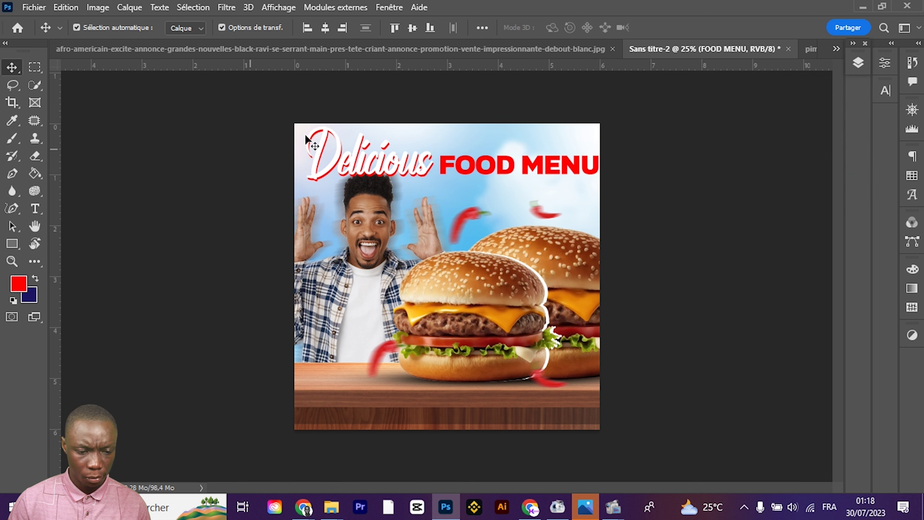
Shrink the Delicious headline to about 75% and move it up into the top-left corner
{"action": "left_click_drag", "start_coordinate": [330, 114], "coordinate": [361, 145]}
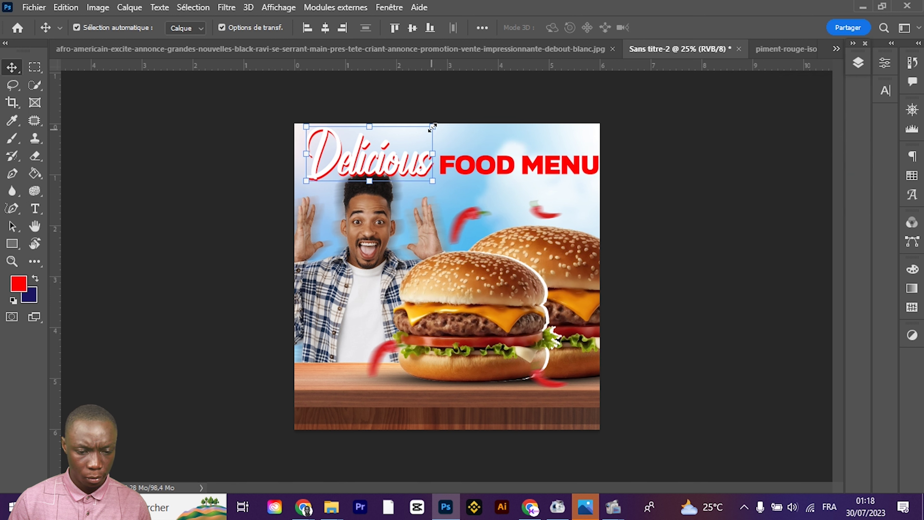
{"action": "left_click_drag", "start_coordinate": [433, 127], "coordinate": [401, 140]}
{"action": "left_click_drag", "start_coordinate": [365, 175], "coordinate": [357, 167]}
{"action": "key", "text": "Return"}
{"action": "left_click", "coordinate": [224, 229]}
Align FOOD MENU closely beside Delicious with small moves and nudges
{"action": "left_click_drag", "start_coordinate": [472, 168], "coordinate": [448, 161]}
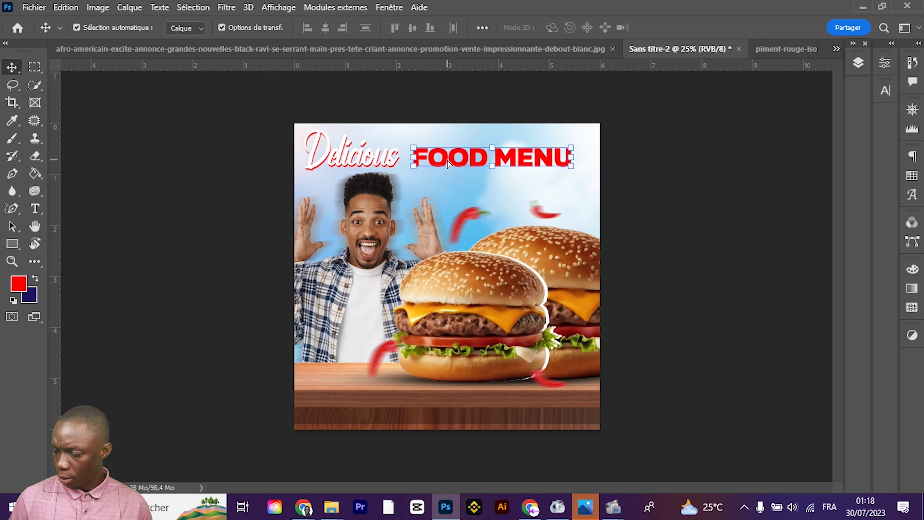
{"action": "key", "text": "shift+Up"}
{"action": "key", "text": "shift+Up"}
{"action": "key", "text": "shift+Up"}
{"action": "key", "text": "shift+Up"}
{"action": "left_click", "coordinate": [325, 182]}
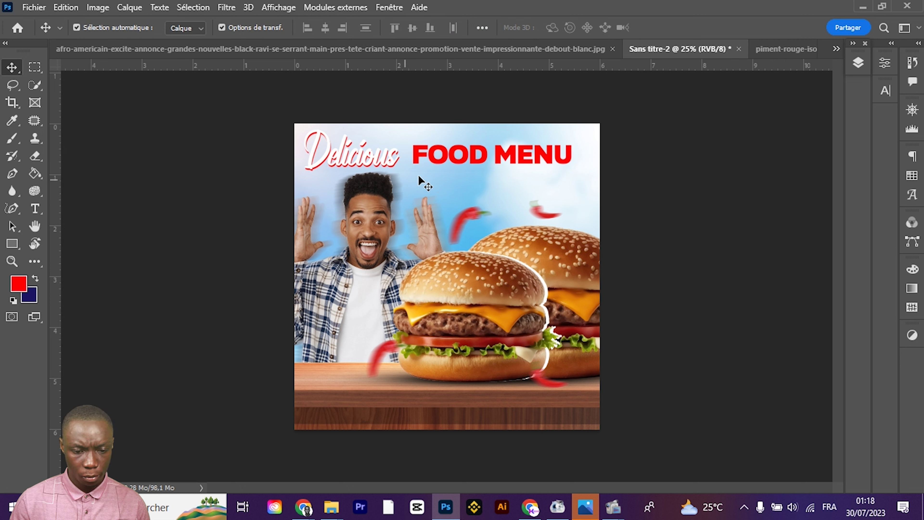
{"action": "left_click_drag", "start_coordinate": [449, 157], "coordinate": [443, 160]}
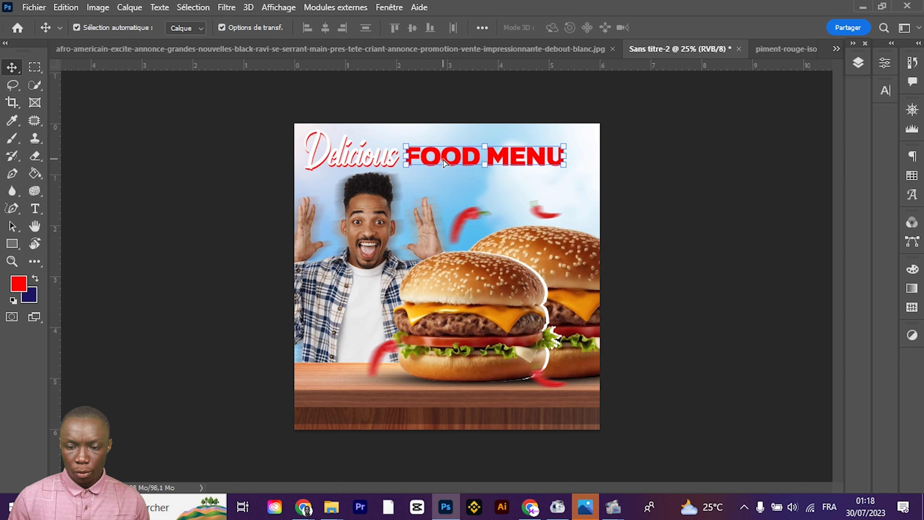
{"action": "left_click", "coordinate": [859, 64]}
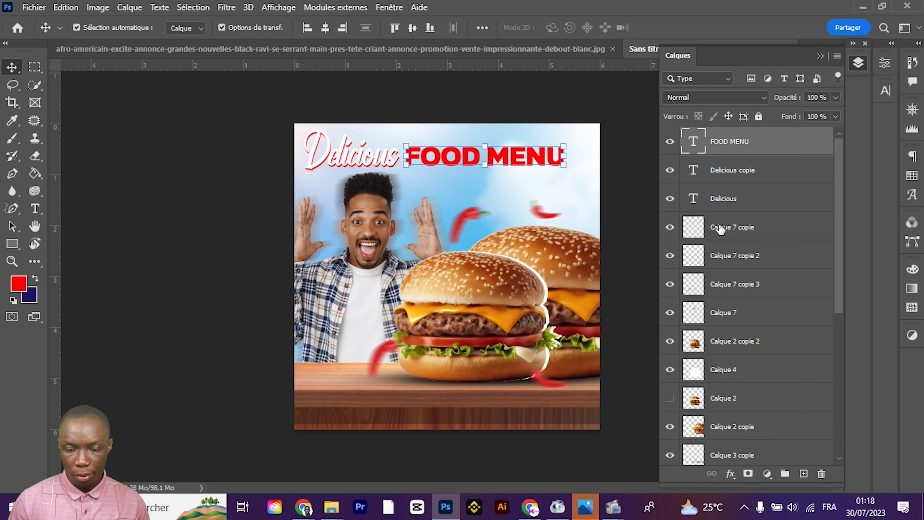
{"action": "double_click", "coordinate": [804, 149]}
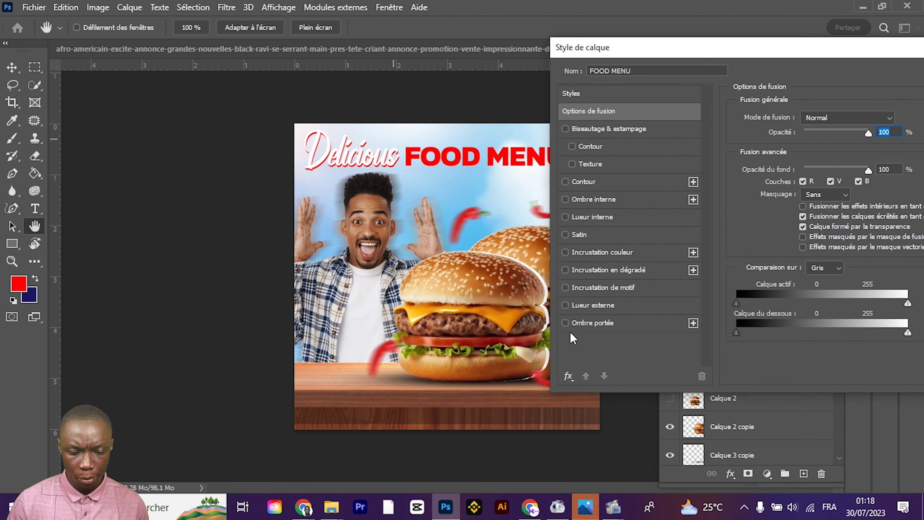
Give FOOD MENU a drop shadow, solid white colour overlay and red 7 px outline
{"action": "left_click", "coordinate": [565, 323]}
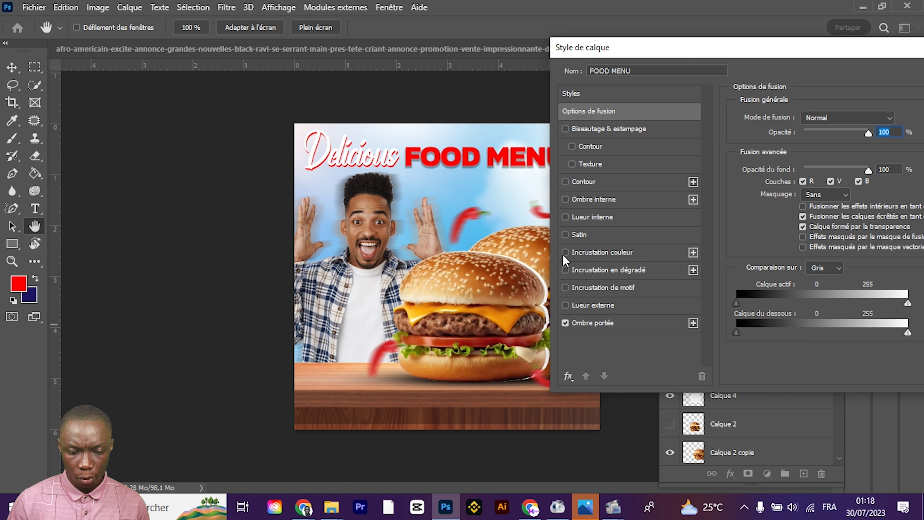
{"action": "left_click", "coordinate": [565, 270]}
{"action": "left_click", "coordinate": [565, 253]}
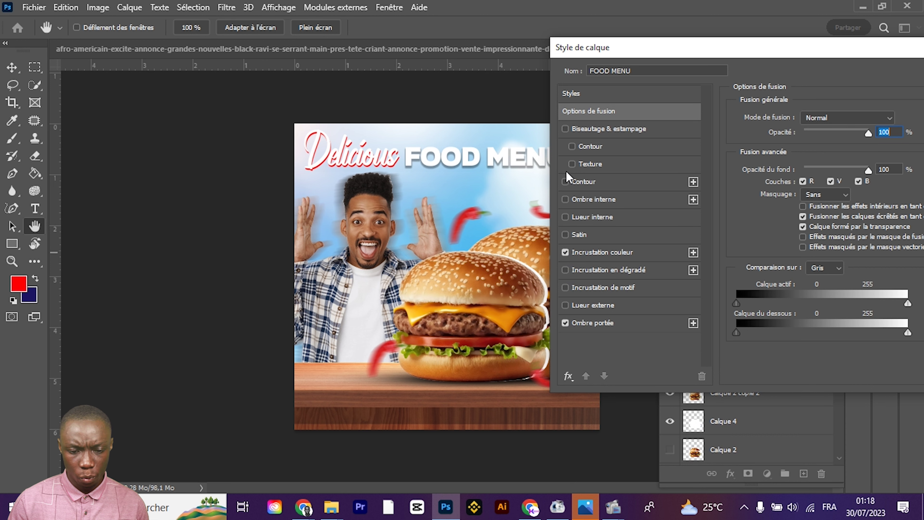
{"action": "left_click", "coordinate": [566, 181]}
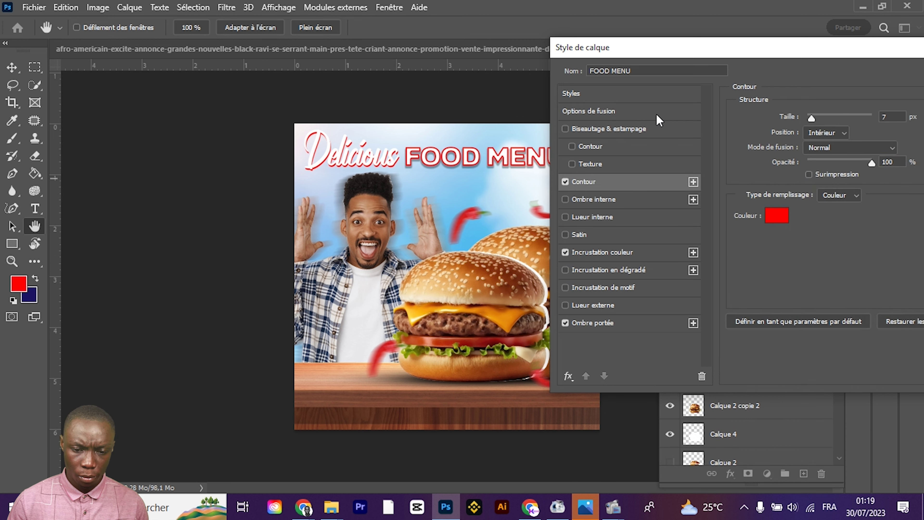
{"action": "mouse_move", "coordinate": [636, 56]}
{"action": "left_mouse_down"}
{"action": "mouse_move", "coordinate": [575, 195]}
{"action": "mouse_move", "coordinate": [684, 181]}
{"action": "mouse_move", "coordinate": [663, 88]}
{"action": "left_mouse_up"}
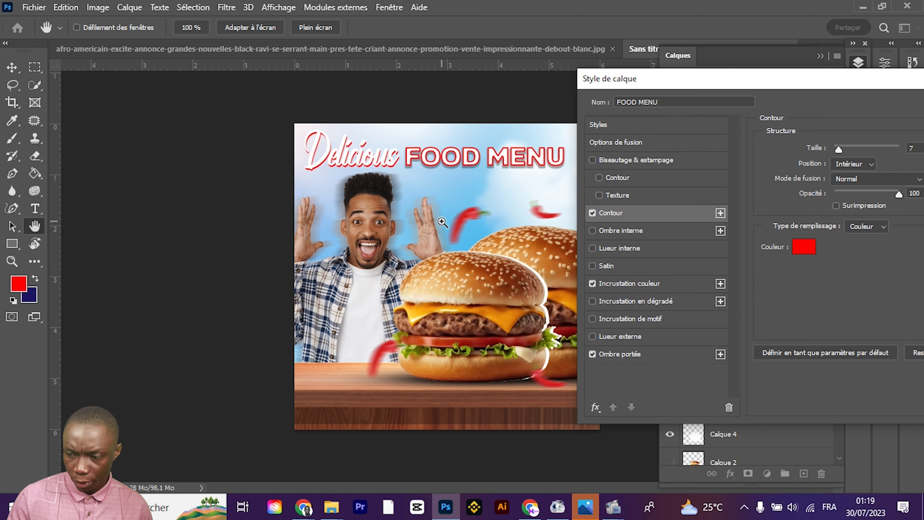
Try pink-red, purple-pink-orange and orange-yellow gradient overlays on FOOD MENU instead
{"action": "left_click", "coordinate": [443, 222], "text": "ctrl"}
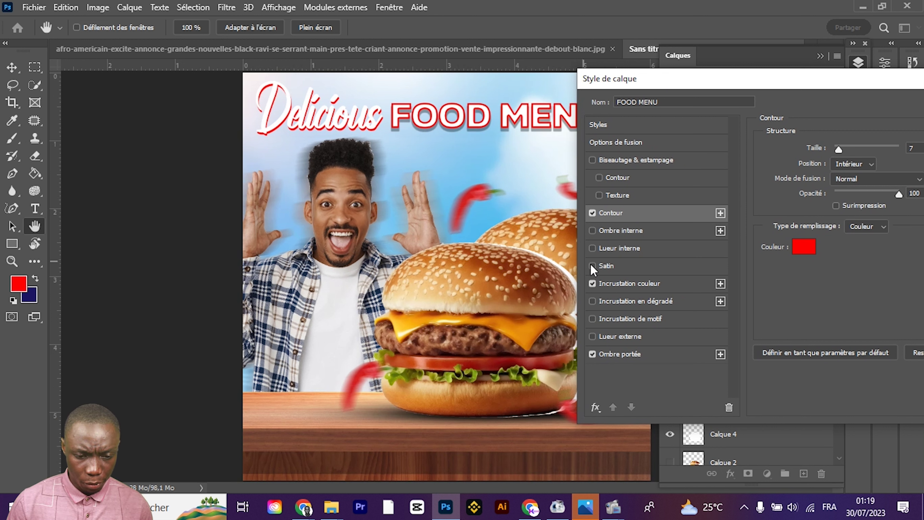
{"action": "left_click", "coordinate": [593, 213]}
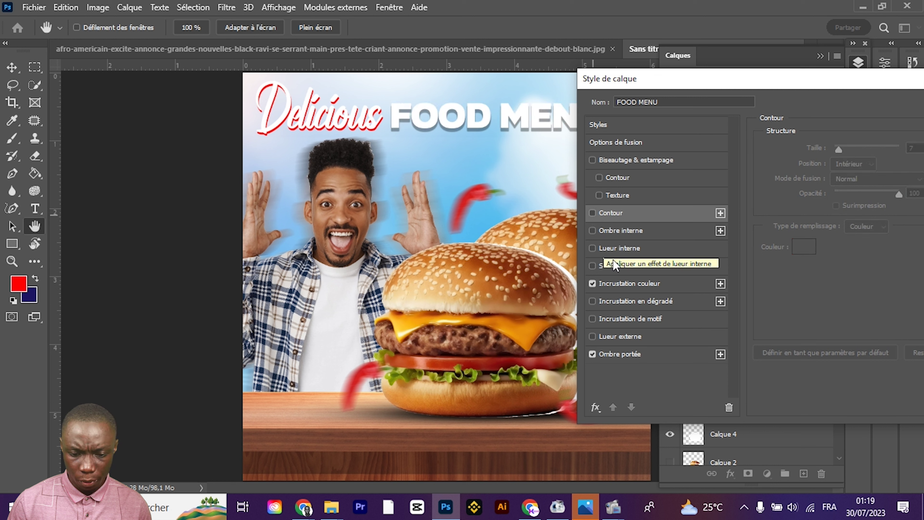
{"action": "left_click", "coordinate": [592, 284]}
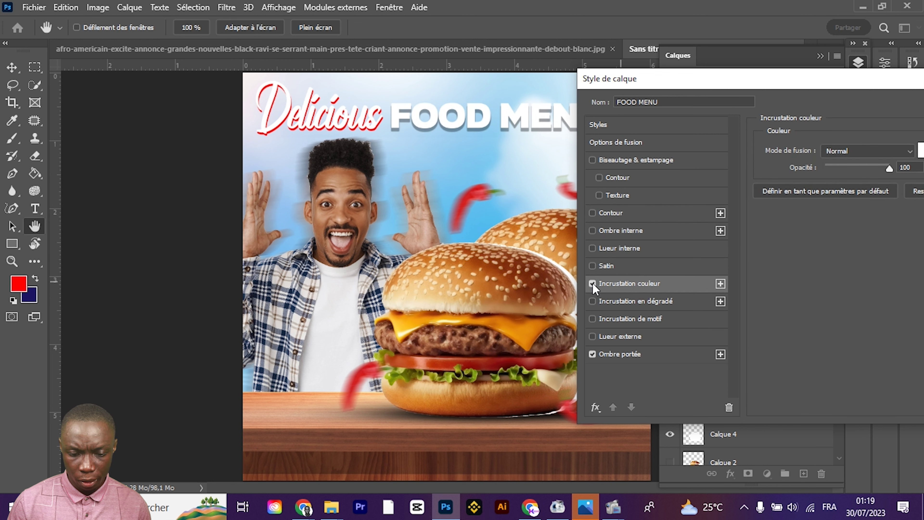
{"action": "left_click", "coordinate": [592, 302]}
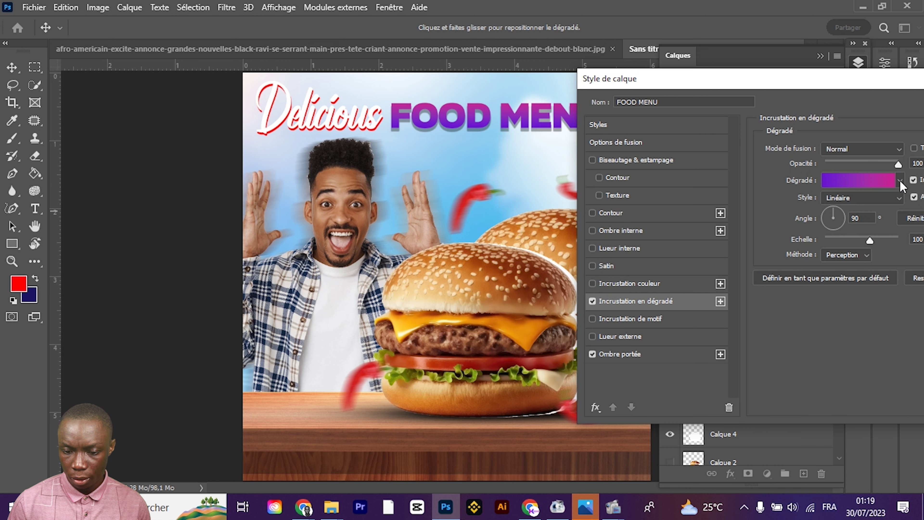
{"action": "left_click", "coordinate": [900, 180]}
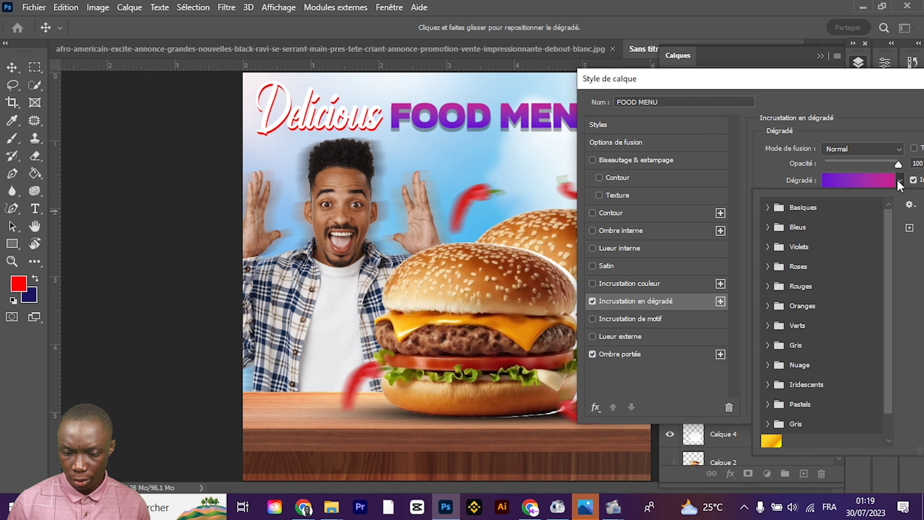
{"action": "left_click", "coordinate": [767, 286]}
{"action": "left_click", "coordinate": [868, 307]}
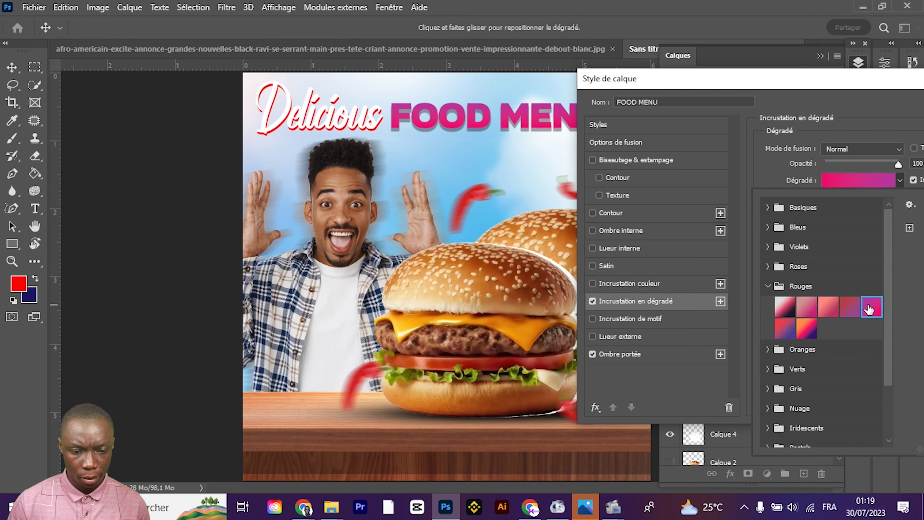
{"action": "left_click", "coordinate": [804, 329]}
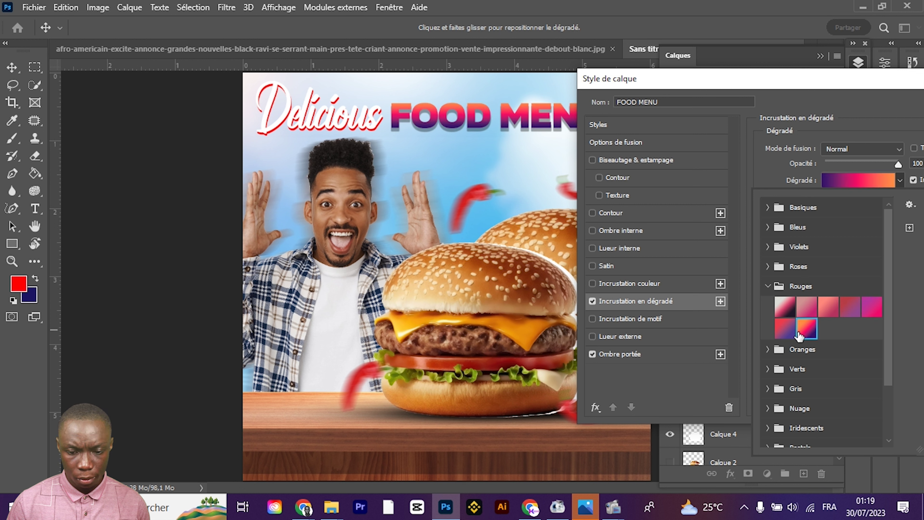
{"action": "left_click", "coordinate": [769, 350]}
{"action": "left_click", "coordinate": [874, 370]}
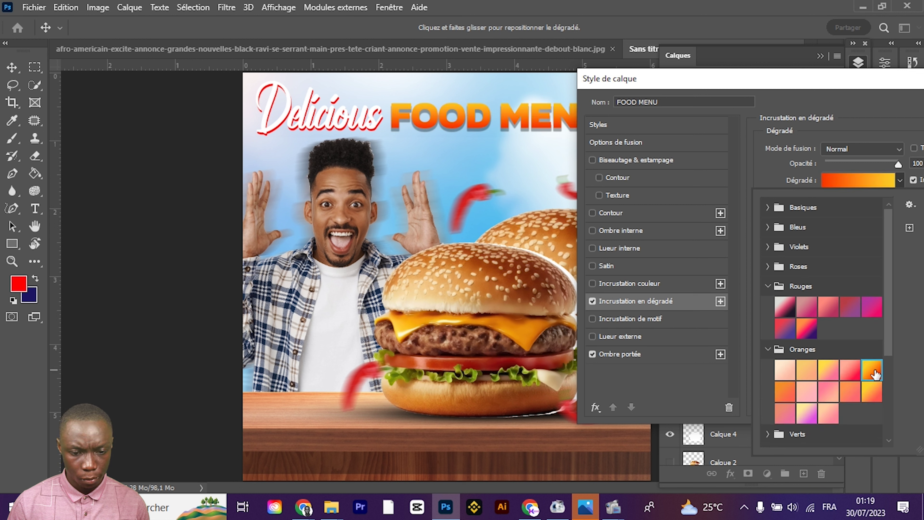
Revert to the white fill with red outline and apply the layer style
{"action": "left_click", "coordinate": [592, 302]}
{"action": "left_click", "coordinate": [593, 283]}
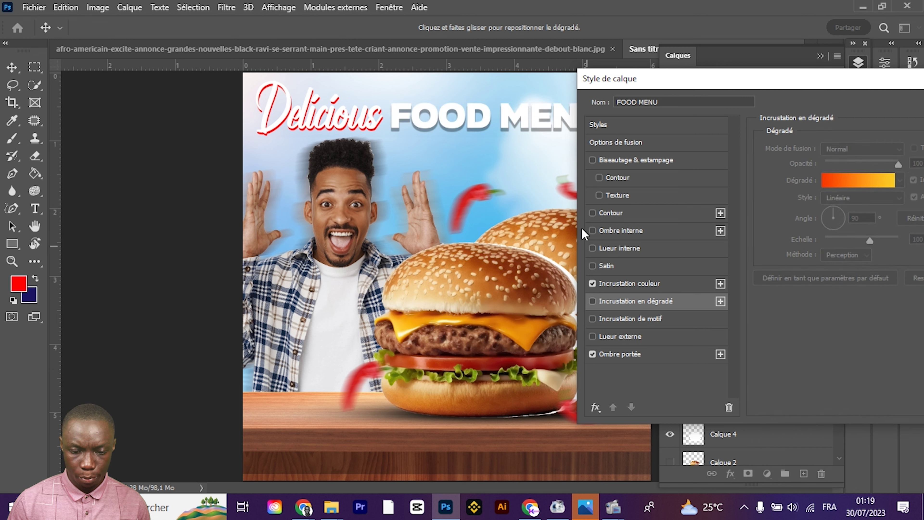
{"action": "left_click", "coordinate": [592, 212]}
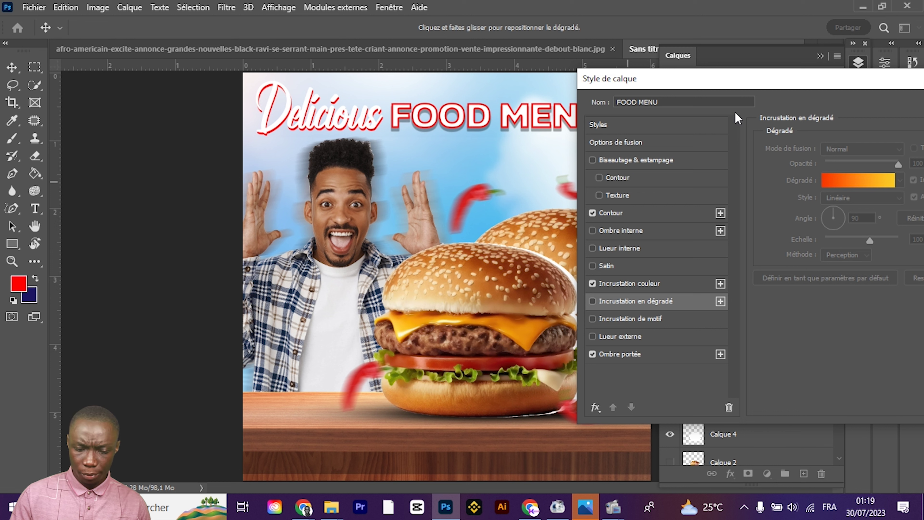
{"action": "key", "text": "Return"}
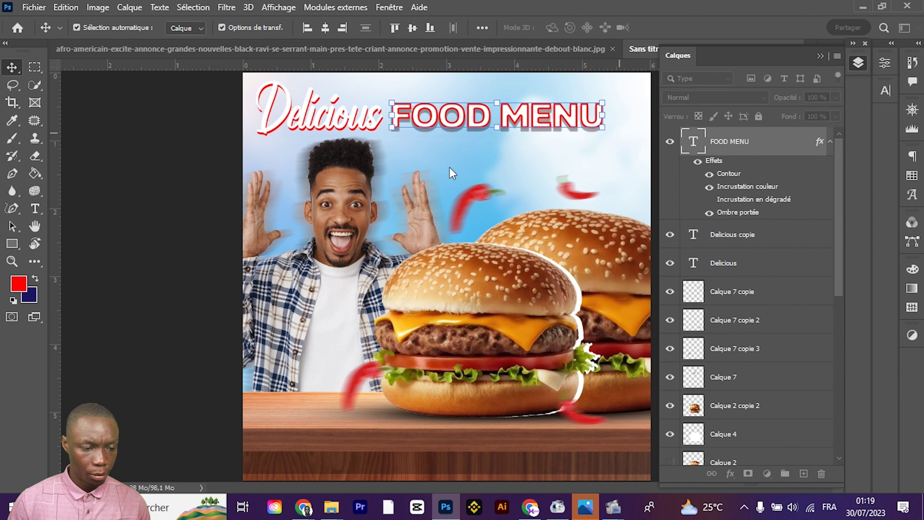
Draw a red-filled 918 × 85 px rectangle directly beneath the FOOD MENU text
{"action": "left_click", "coordinate": [12, 244]}
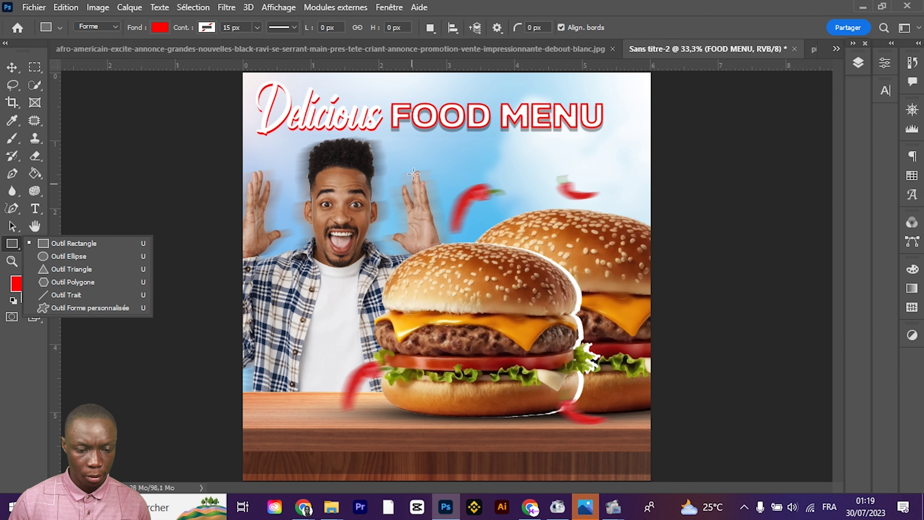
{"action": "left_click_drag", "start_coordinate": [394, 137], "coordinate": [602, 158]}
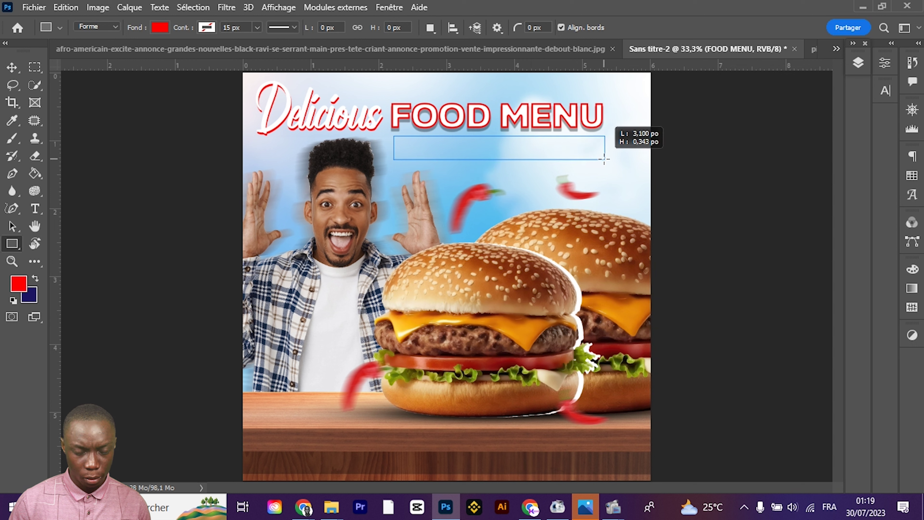
{"action": "left_click_drag", "start_coordinate": [603, 158], "coordinate": [602, 156]}
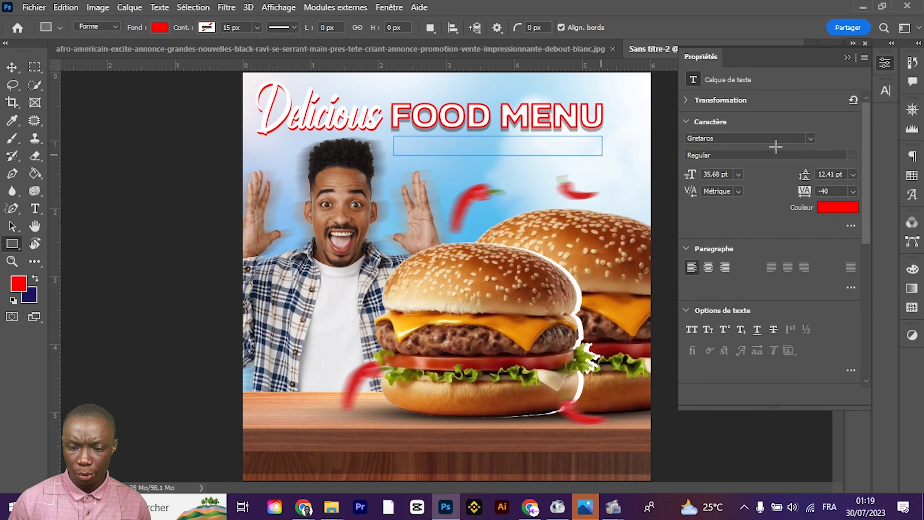
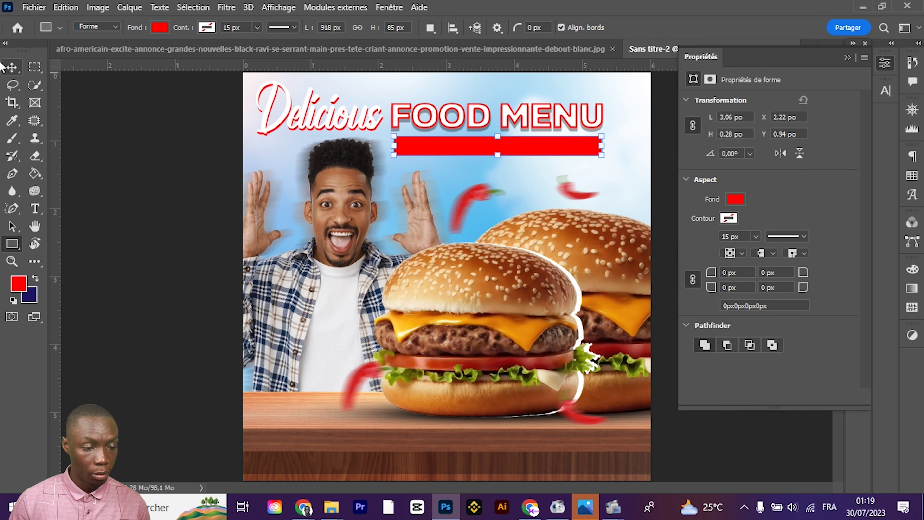
Zoom to 50% on the FOOD MENU heading and start a new text line below the red bar
{"action": "left_click", "coordinate": [12, 67]}
{"action": "key", "text": "ctrl+plus"}
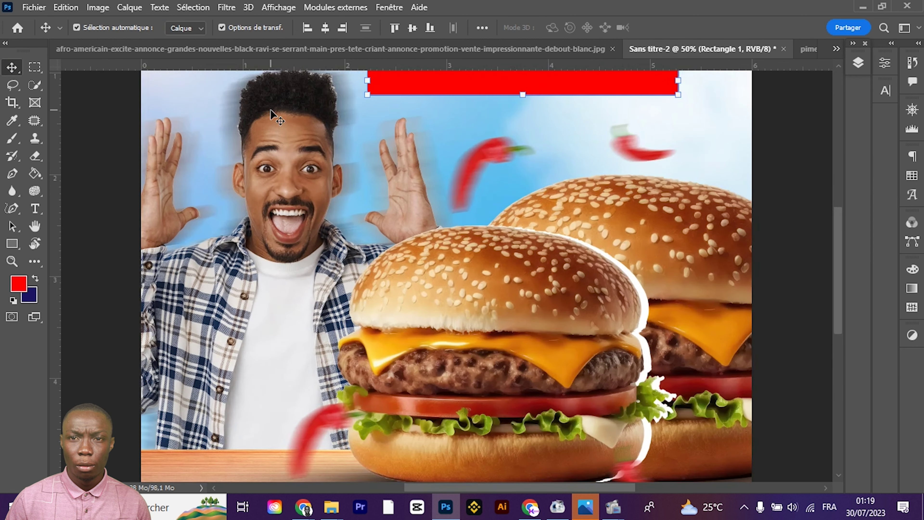
{"action": "scroll", "coordinate": [271, 113], "scroll_direction": "up", "scroll_amount": 3}
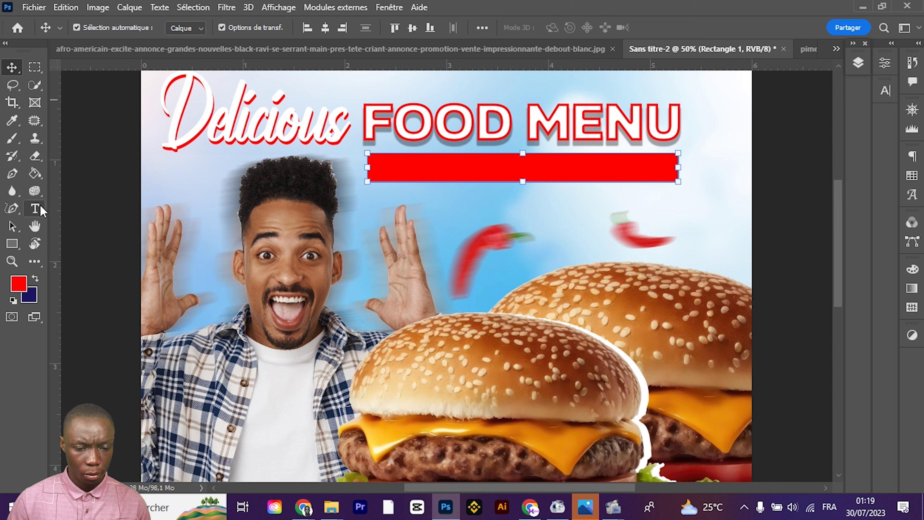
{"action": "left_click", "coordinate": [35, 209]}
{"action": "left_click", "coordinate": [421, 211]}
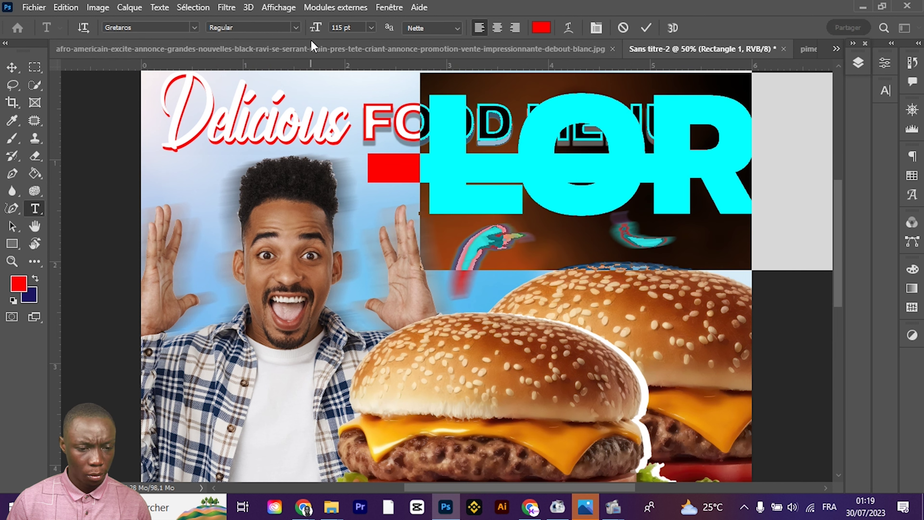
Replace the placeholder with smaller text reading TROP DOUX CHEZ NOUS and move it onto the red bar
{"action": "left_click_drag", "start_coordinate": [316, 27], "coordinate": [251, 51]}
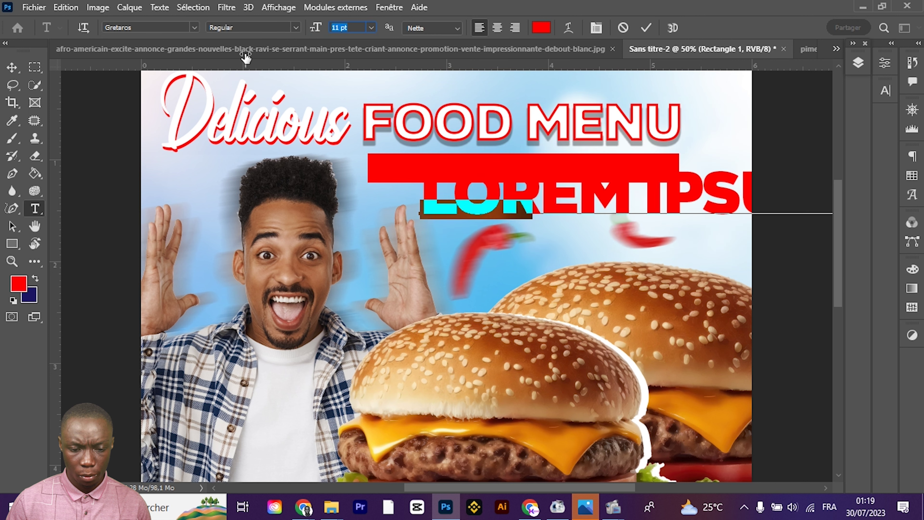
{"action": "left_click", "coordinate": [457, 197]}
{"action": "key", "text": "ctrl+a"}
{"action": "type", "text": "TROP"}
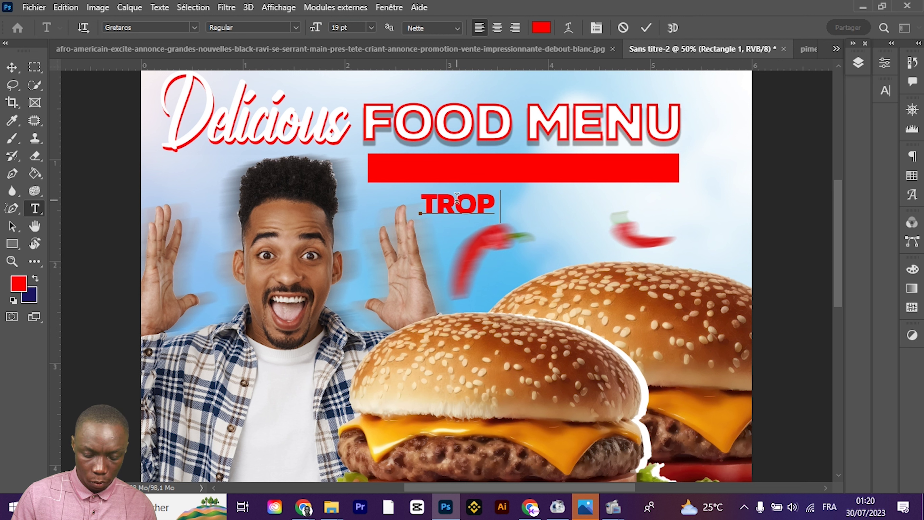
{"action": "type", "text": " DOUX"}
{"action": "type", "text": " X"}
{"action": "key", "text": "BackSpace"}
{"action": "key", "text": "BackSpace"}
{"action": "type", "text": "C"}
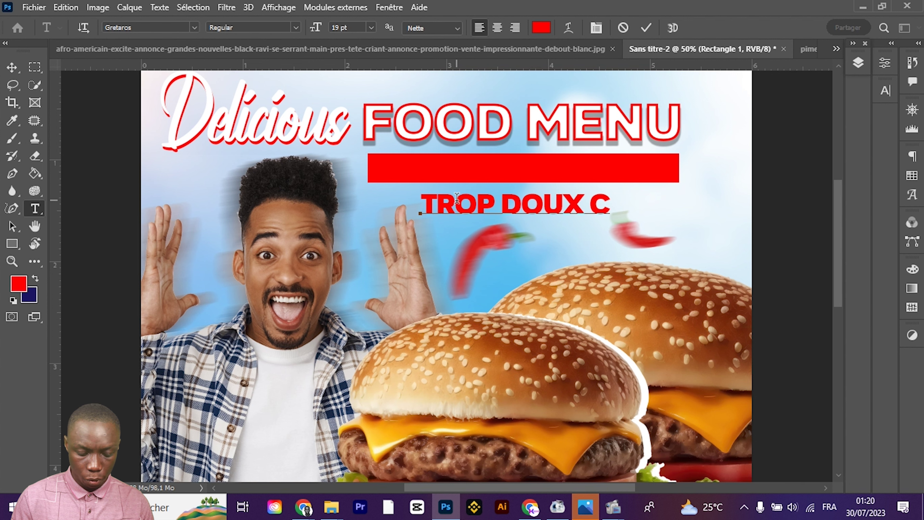
{"action": "type", "text": "HEZ NOUS"}
{"action": "left_click", "coordinate": [12, 68]}
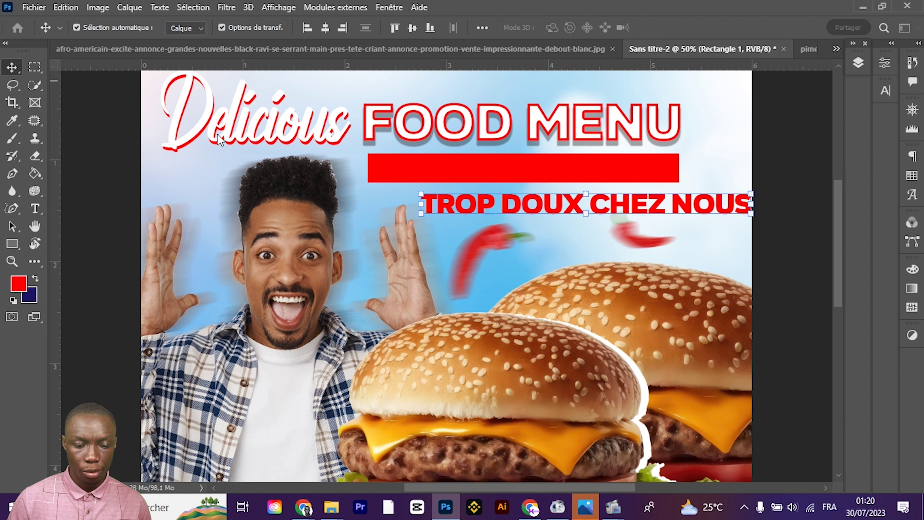
{"action": "left_click_drag", "start_coordinate": [525, 208], "coordinate": [461, 170]}
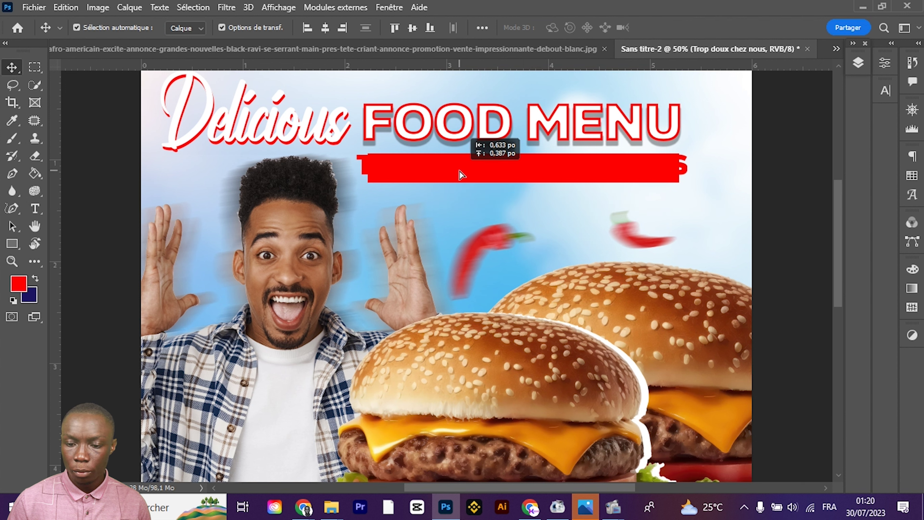
Make the subtitle white (#ffffff) in Analyzer Demo font and shift it right onto the red bar
{"action": "left_click", "coordinate": [886, 91]}
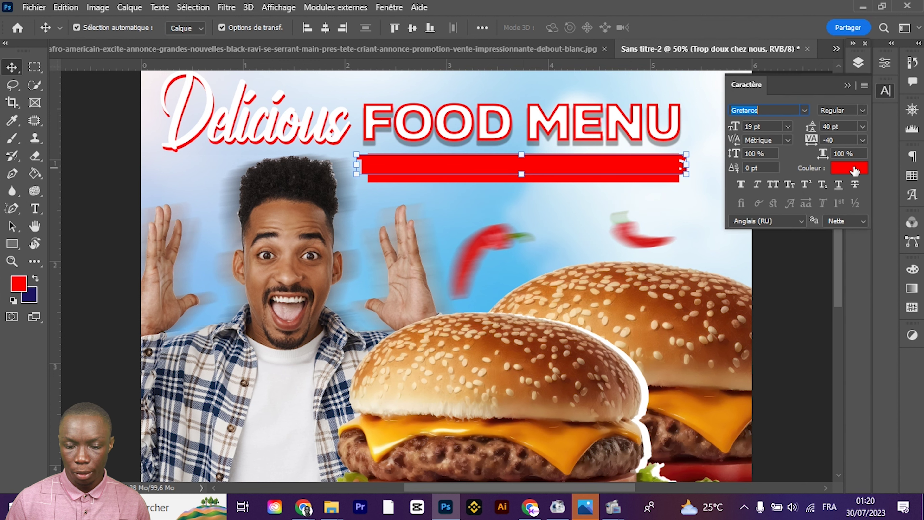
{"action": "left_click_drag", "start_coordinate": [539, 259], "coordinate": [523, 246]}
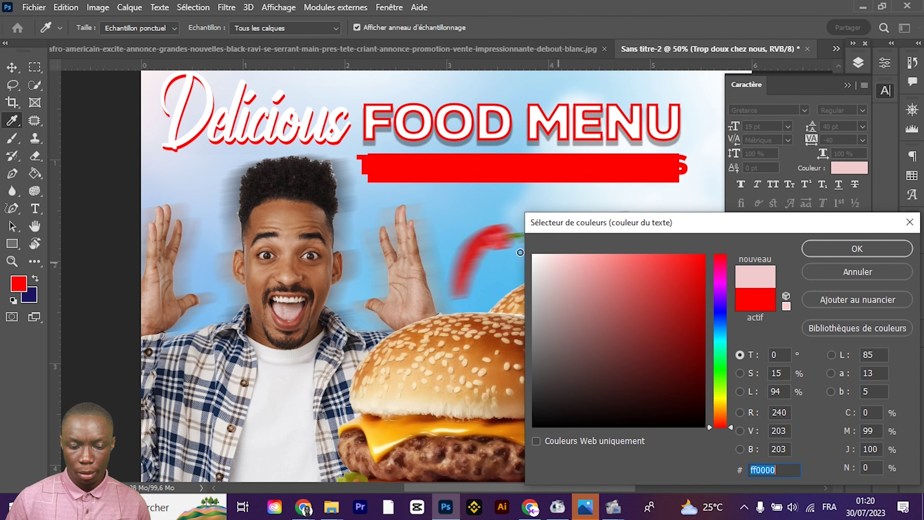
{"action": "left_click", "coordinate": [857, 249]}
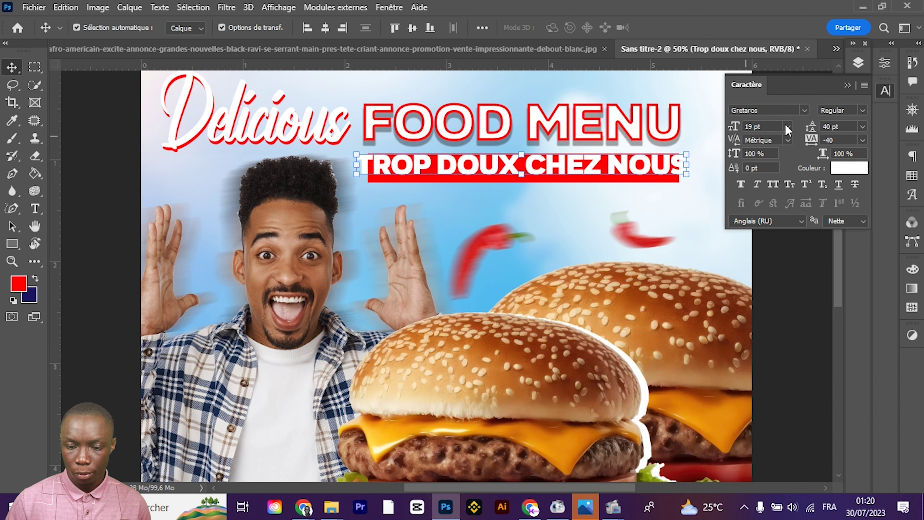
{"action": "left_click", "coordinate": [804, 110]}
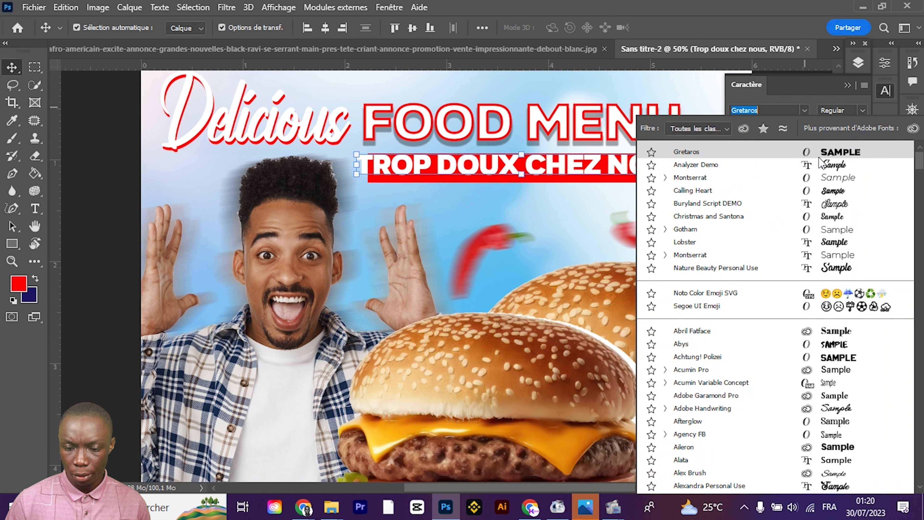
{"action": "left_click", "coordinate": [839, 168]}
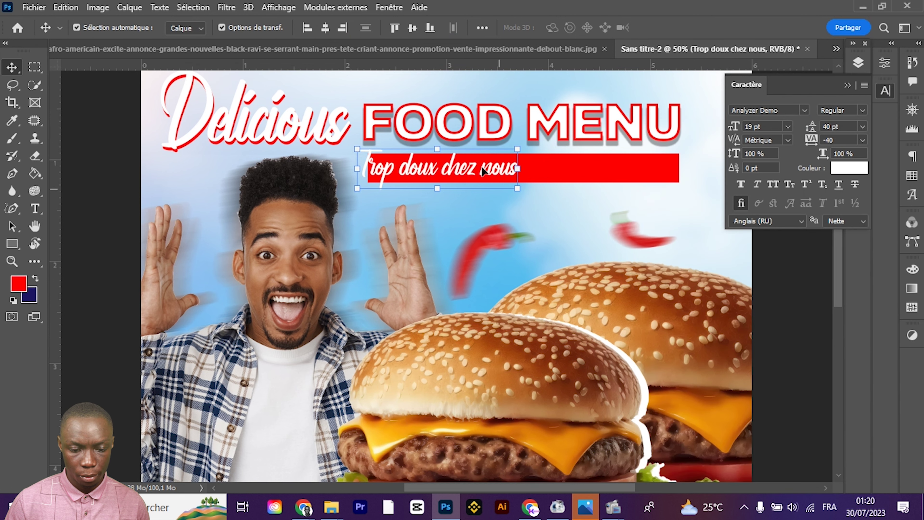
{"action": "left_click_drag", "start_coordinate": [483, 171], "coordinate": [527, 172]}
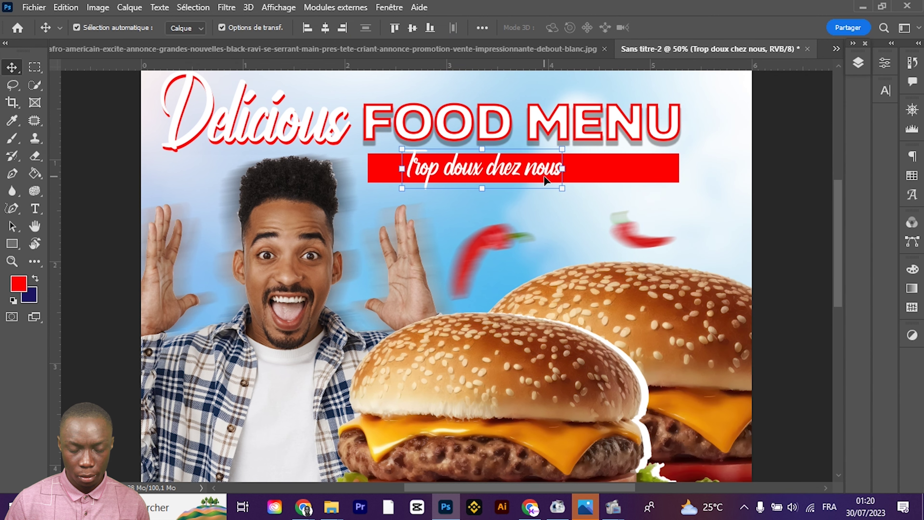
{"action": "left_click_drag", "start_coordinate": [544, 171], "coordinate": [553, 170]}
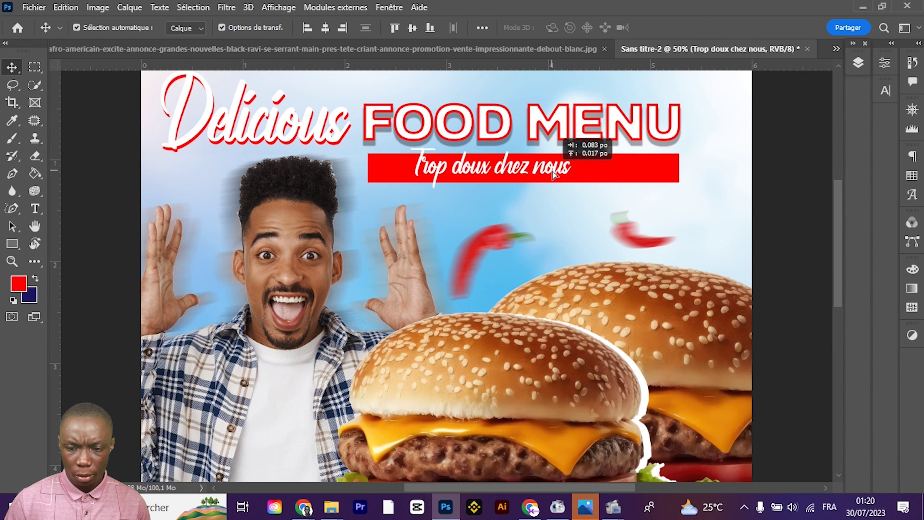
Change the subtitle font to Montserrat and nudge it left and down within the bar
{"action": "left_click", "coordinate": [886, 96]}
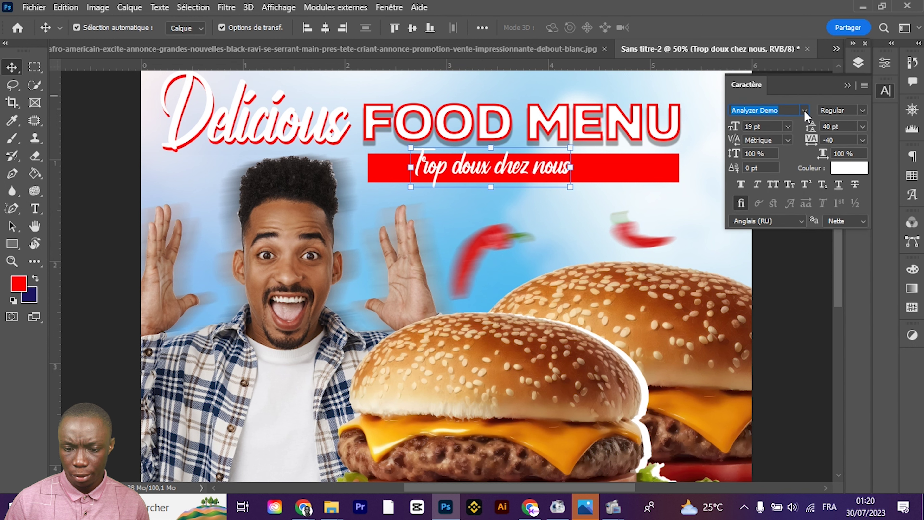
{"action": "left_click", "coordinate": [805, 111]}
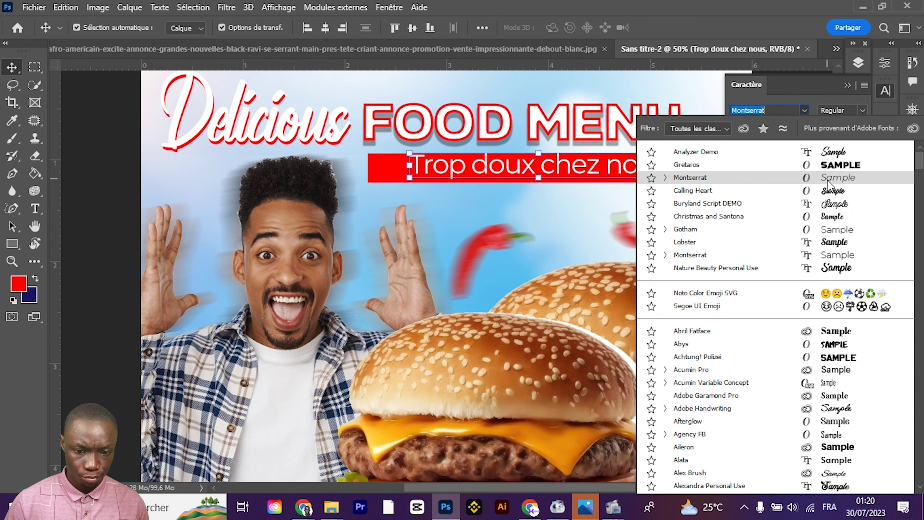
{"action": "left_click", "coordinate": [829, 181]}
{"action": "key", "text": "shift+Down"}
{"action": "key", "text": "shift+Left"}
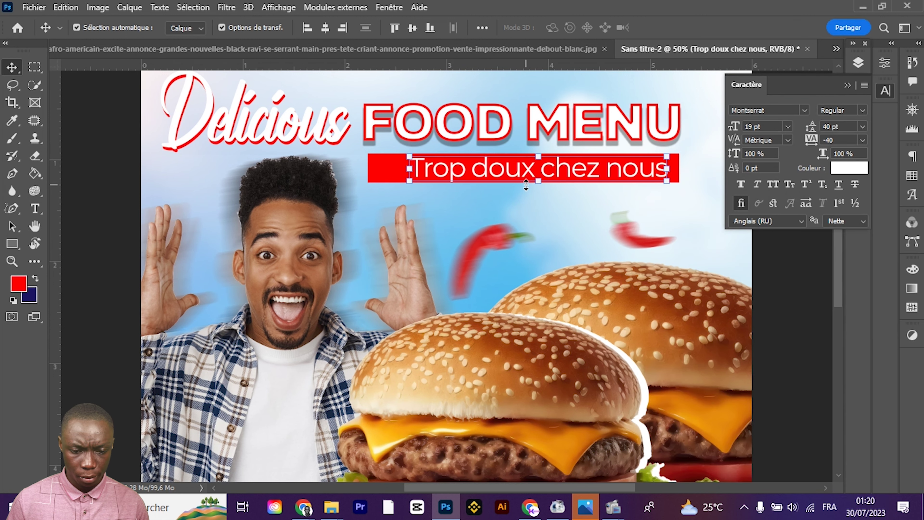
{"action": "key", "text": "shift+Left"}
{"action": "key", "text": "shift+Left"}
{"action": "key", "text": "shift+Left"}
{"action": "key", "text": "shift+Left"}
{"action": "key", "text": "shift+Left"}
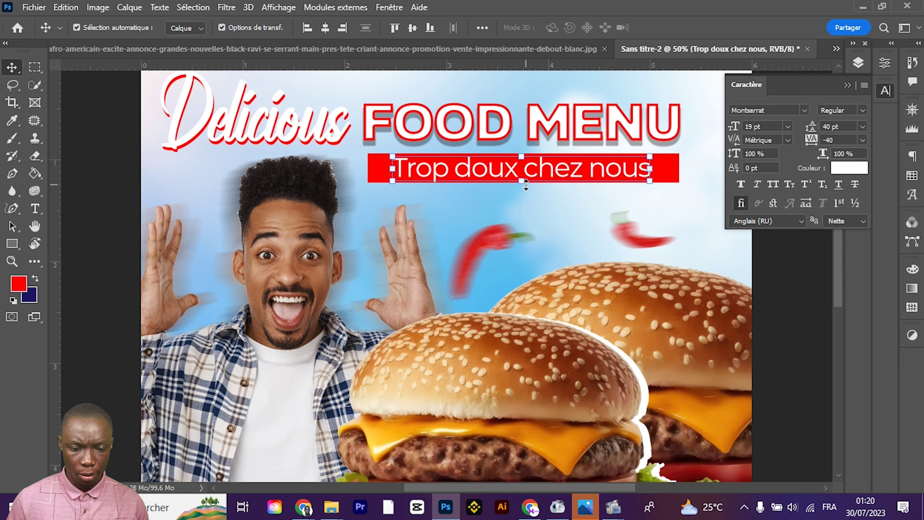
{"action": "scroll", "coordinate": [528, 192], "scroll_direction": "up", "scroll_amount": 10}
{"action": "scroll", "coordinate": [450, 344], "scroll_direction": "down", "scroll_amount": 4}
{"action": "scroll", "coordinate": [450, 336], "scroll_direction": "down", "scroll_amount": 2}
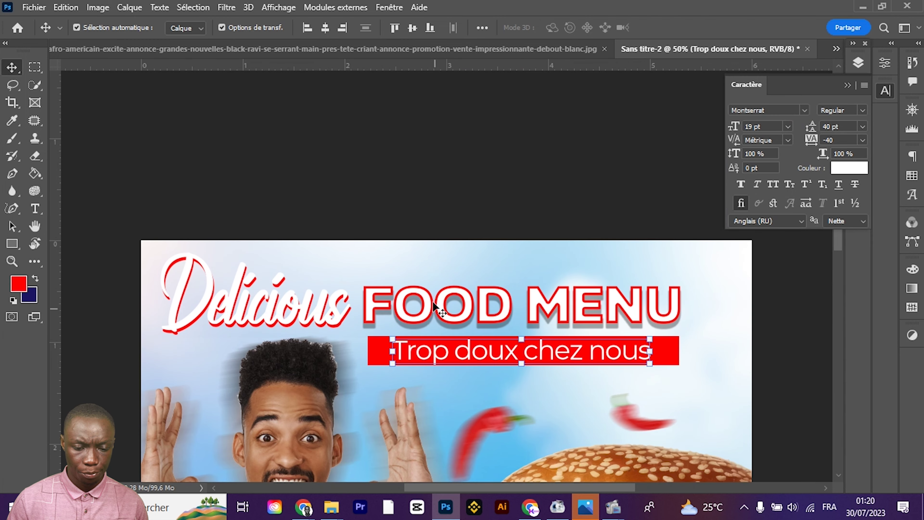
{"action": "left_click", "coordinate": [516, 211]}
{"action": "scroll", "coordinate": [514, 205], "scroll_direction": "down", "scroll_amount": 3}
{"action": "scroll", "coordinate": [519, 202], "scroll_direction": "down", "scroll_amount": 3}
{"action": "left_click", "coordinate": [519, 202]}
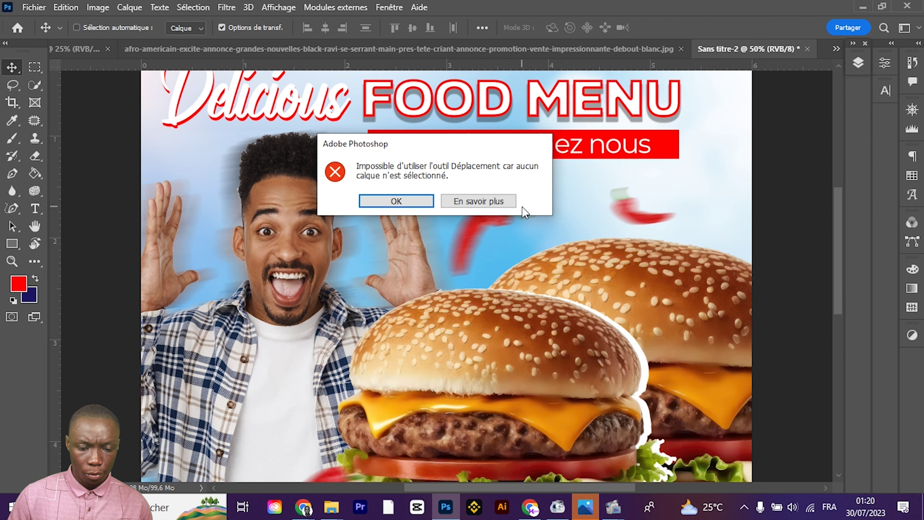
Dismiss the no-layer-selected warning, fit the whole flyer on screen, and show the File Explorer windows
{"action": "left_click", "coordinate": [415, 202]}
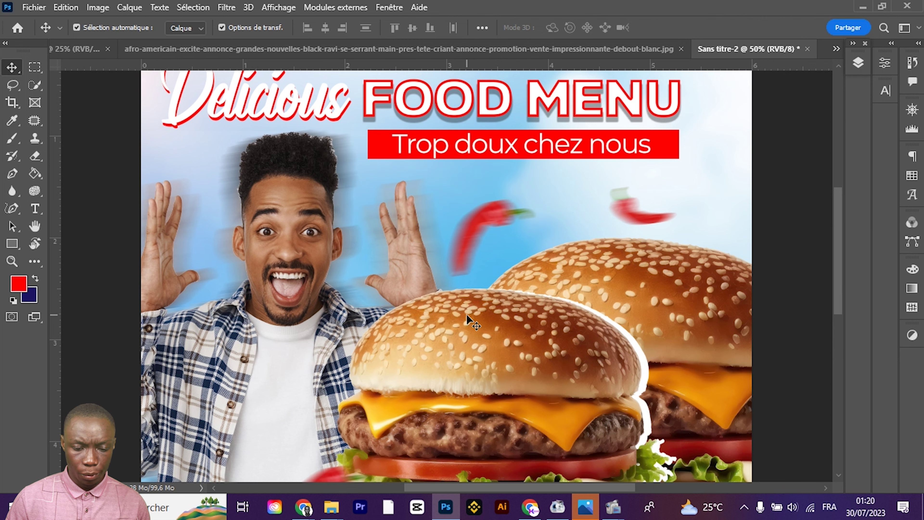
{"action": "scroll", "coordinate": [466, 314], "scroll_direction": "down", "scroll_amount": 2}
{"action": "key", "text": "ctrl+0"}
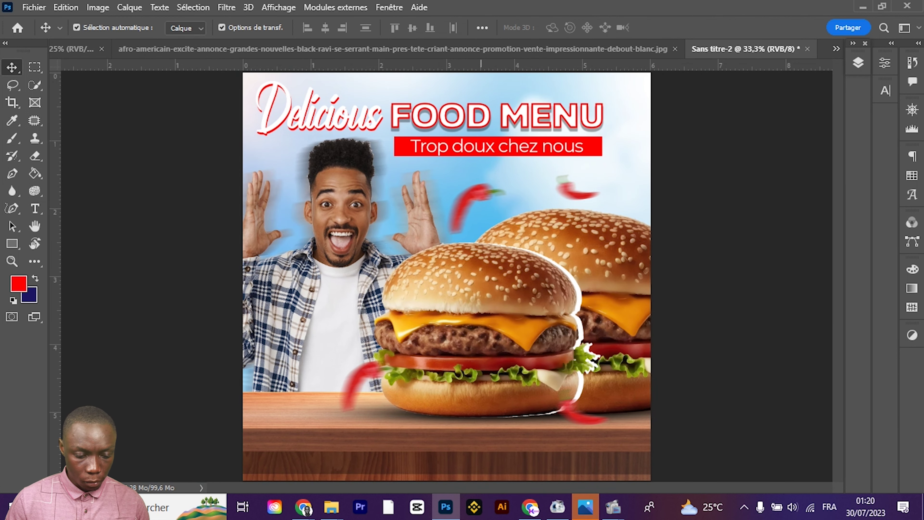
{"action": "left_click", "coordinate": [331, 506]}
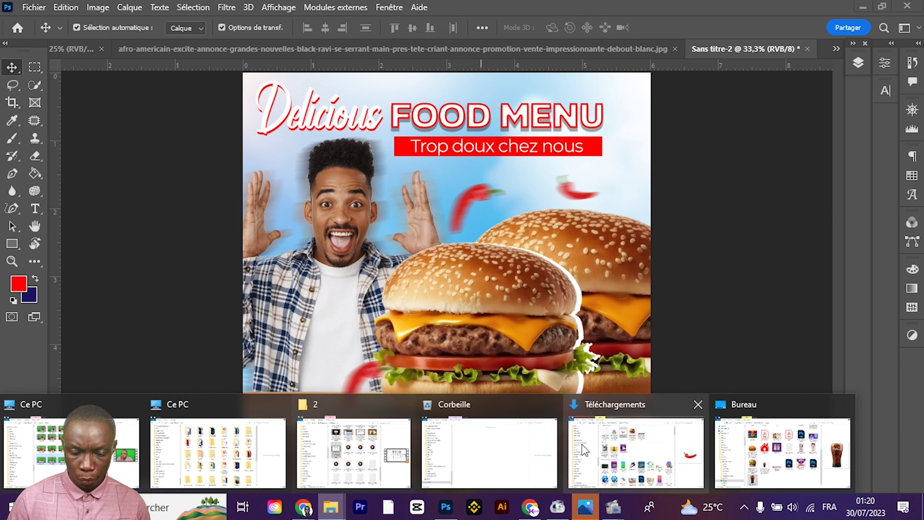
Refresh the Téléchargements folder with Actualiser
{"action": "left_click", "coordinate": [584, 449]}
{"action": "right_click", "coordinate": [604, 144]}
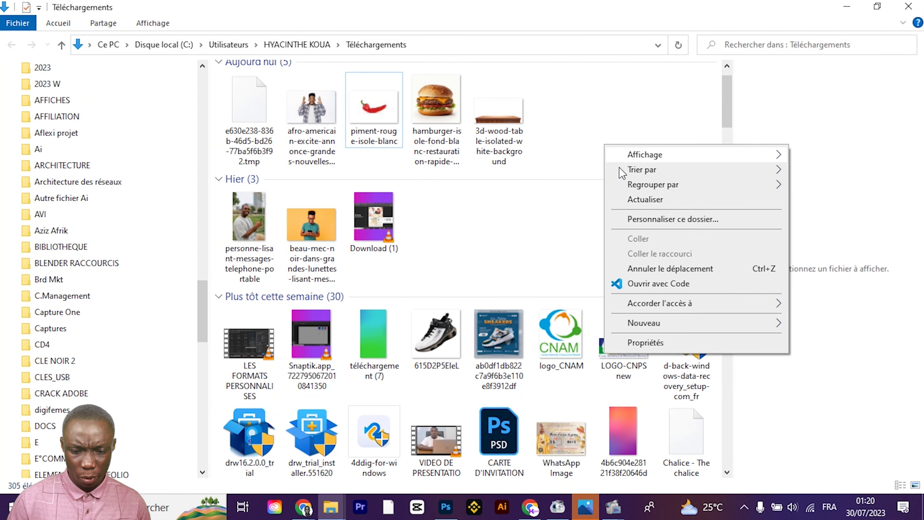
{"action": "left_click", "coordinate": [637, 200]}
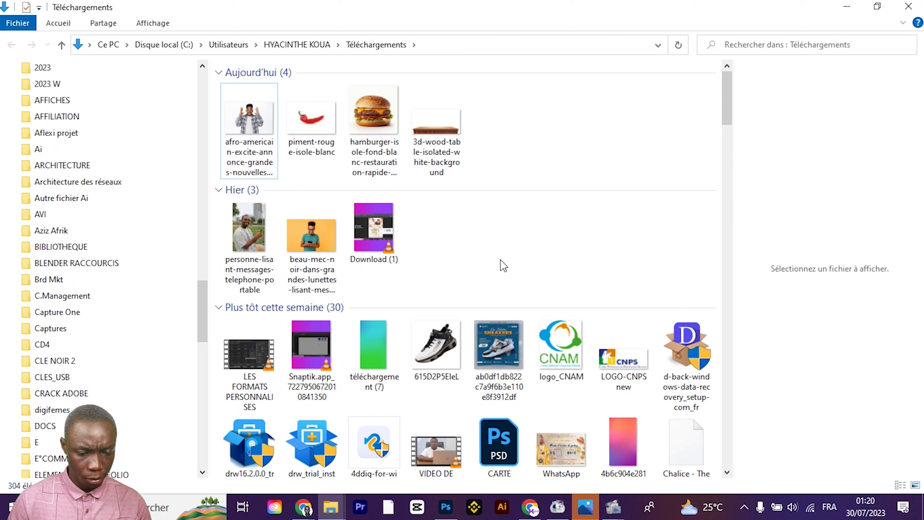
Drag the Fire-Flames-PNG-Clipart image from the desktop into Photoshop
{"action": "key", "text": "super+d"}
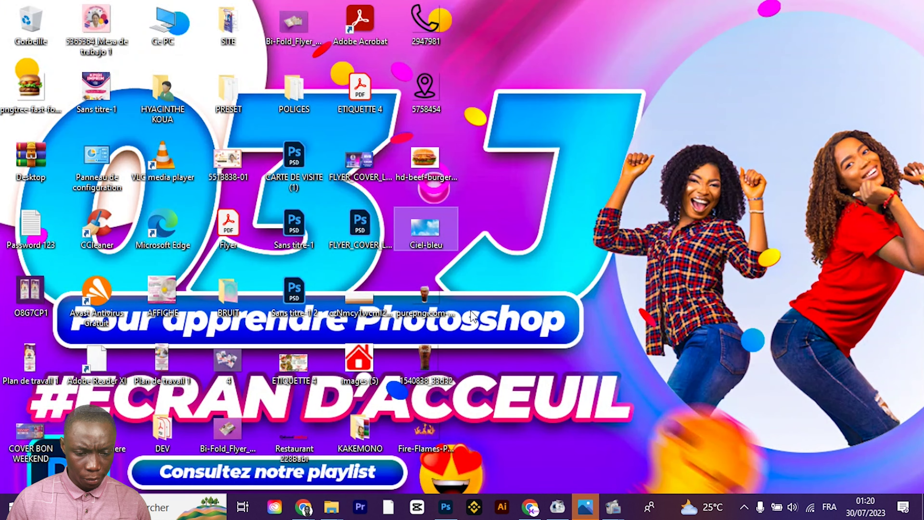
{"action": "left_click_drag", "start_coordinate": [425, 431], "coordinate": [561, 480]}
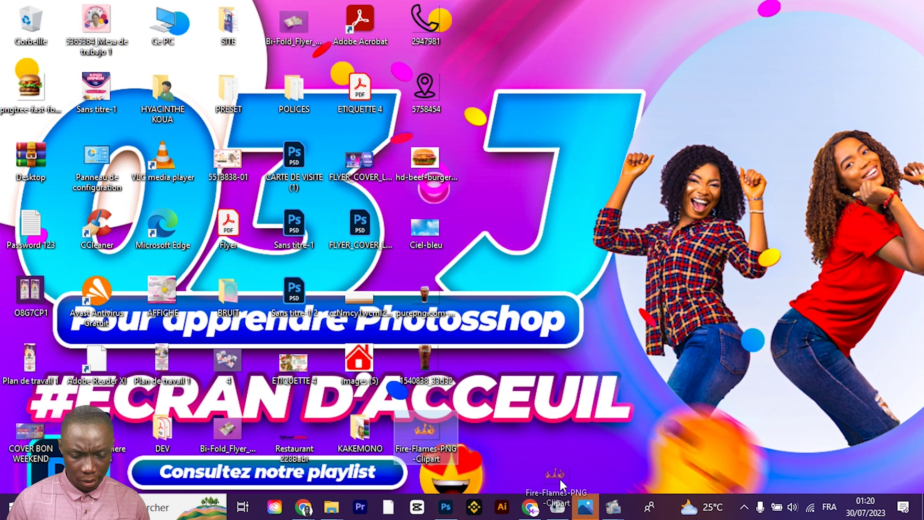
{"action": "mouse_move", "coordinate": [560, 480]}
{"action": "left_mouse_down"}
{"action": "mouse_move", "coordinate": [448, 498]}
{"action": "mouse_move", "coordinate": [502, 269]}
{"action": "left_mouse_up"}
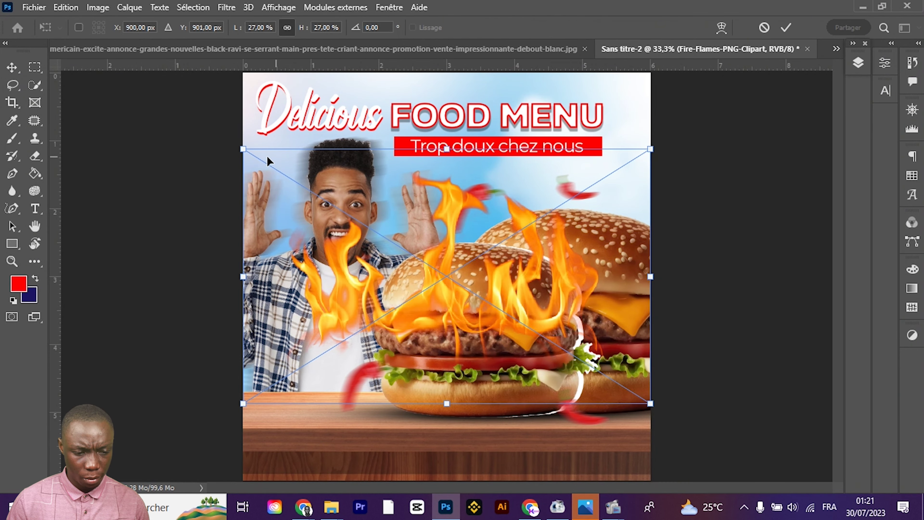
Scale the flames to about 15.76% and place them on the front burger's top bun
{"action": "left_click_drag", "start_coordinate": [243, 149], "coordinate": [413, 256]}
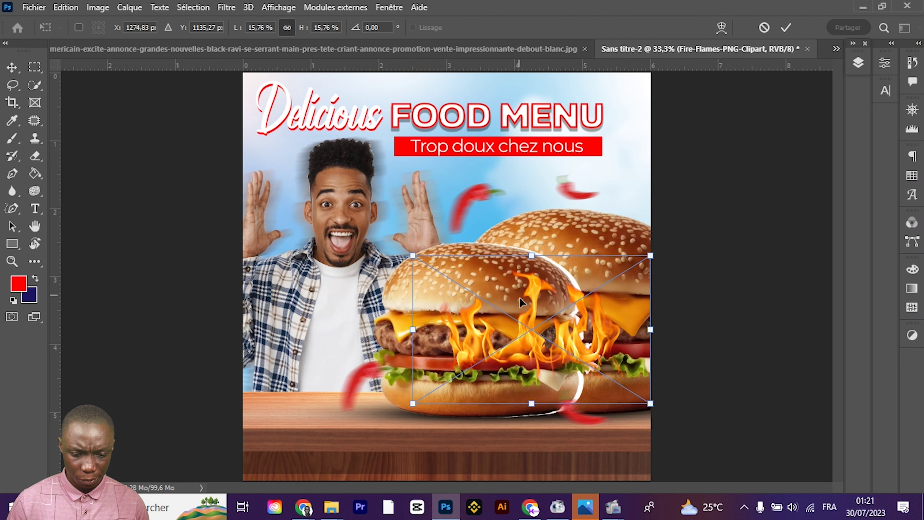
{"action": "left_click_drag", "start_coordinate": [534, 335], "coordinate": [484, 358]}
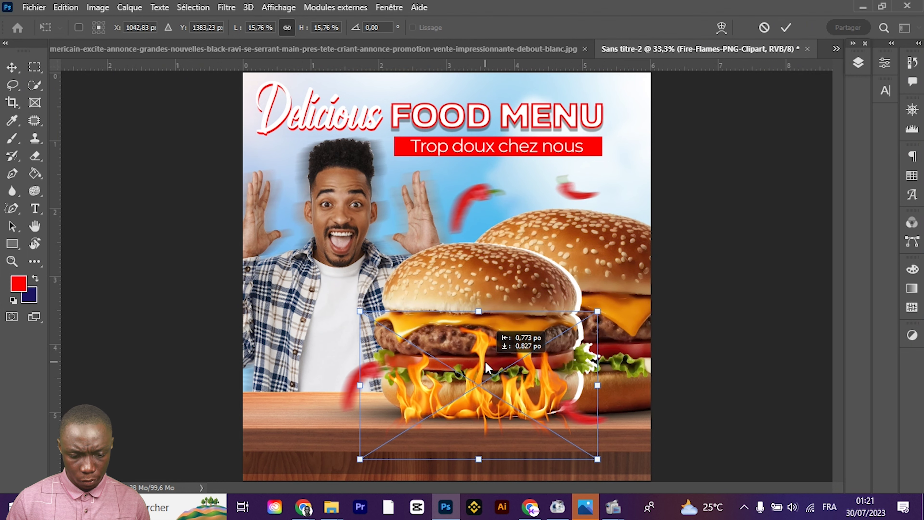
{"action": "left_click_drag", "start_coordinate": [483, 359], "coordinate": [489, 243]}
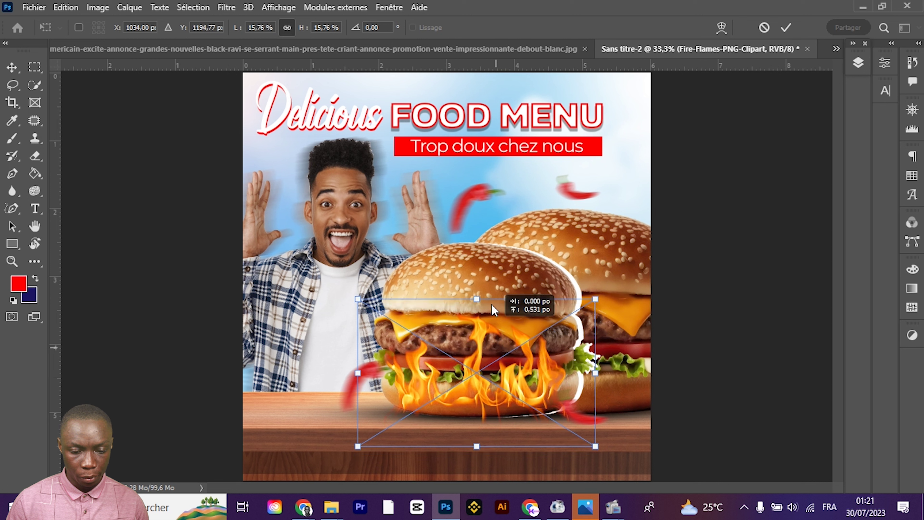
{"action": "left_click_drag", "start_coordinate": [488, 243], "coordinate": [491, 233]}
{"action": "key", "text": "Return"}
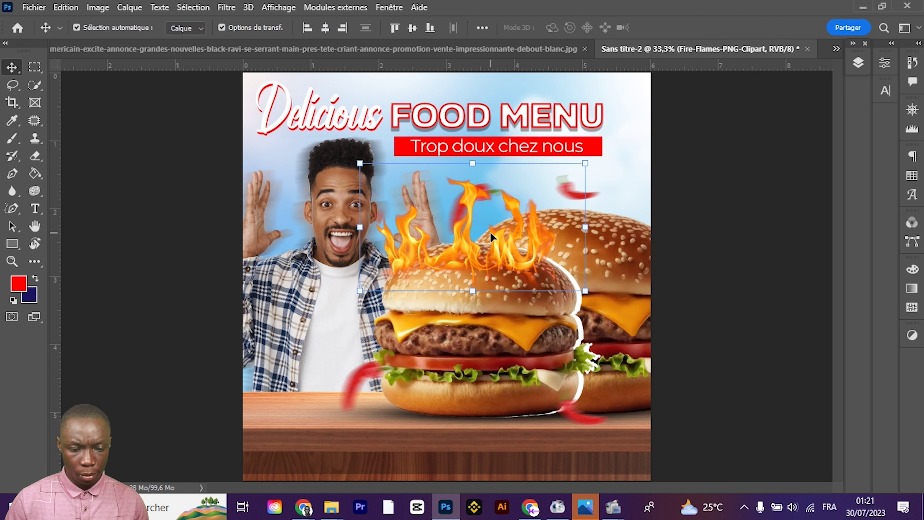
Duplicate the flames onto the second burger
{"action": "left_click", "coordinate": [469, 253]}
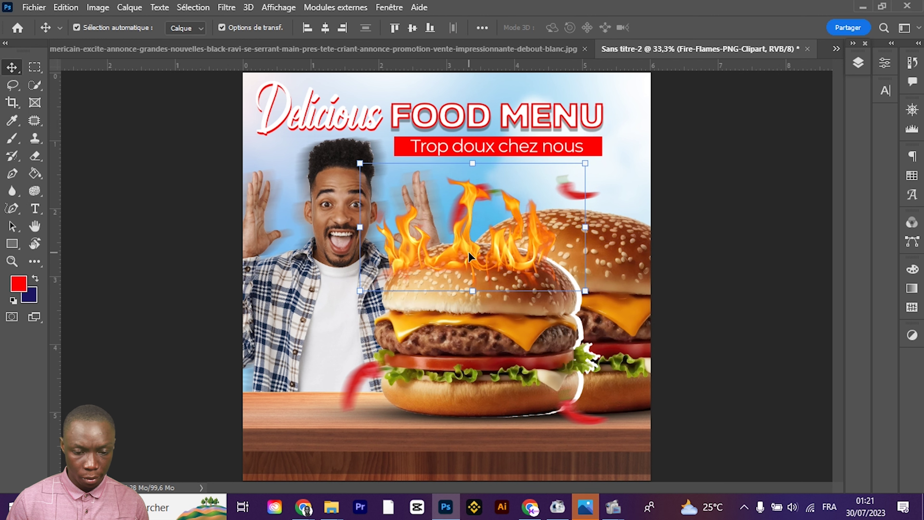
{"action": "key", "text": "super"}
{"action": "key", "text": "super"}
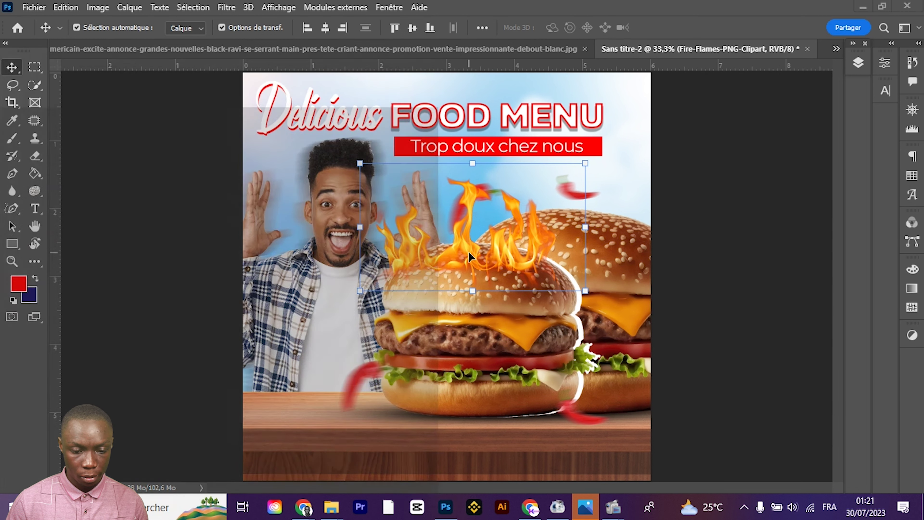
{"action": "left_click_drag", "start_coordinate": [479, 252], "coordinate": [608, 221]}
Stack the flames copy layer beneath the original flames layer
{"action": "left_click", "coordinate": [858, 64]}
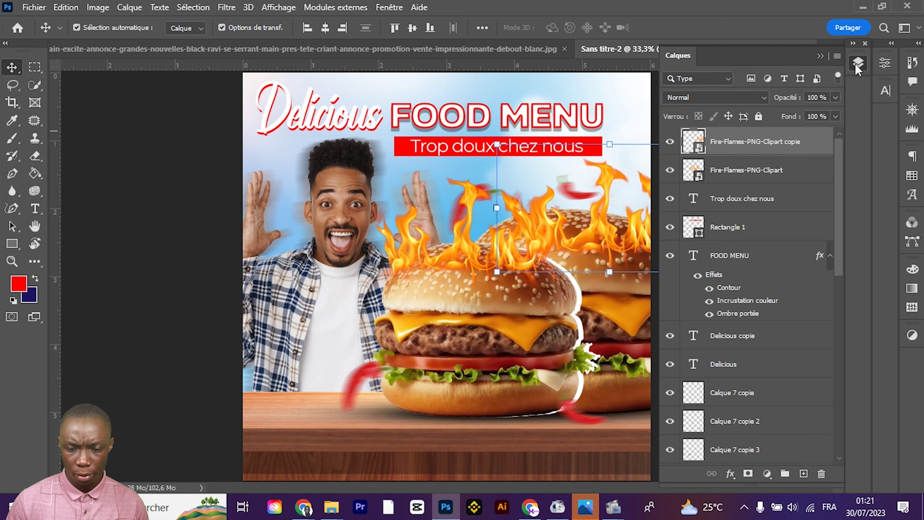
{"action": "left_click", "coordinate": [747, 175], "text": "ctrl"}
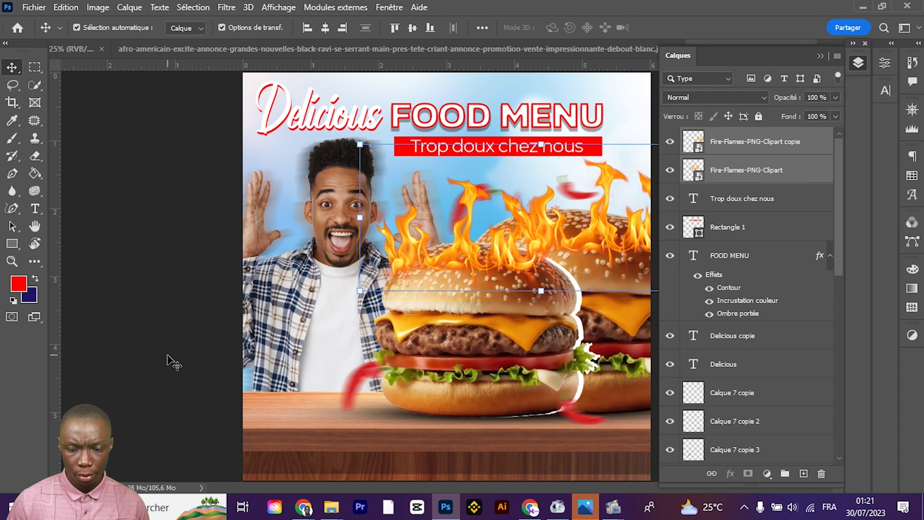
{"action": "left_click", "coordinate": [172, 361]}
{"action": "left_click", "coordinate": [858, 64]}
{"action": "left_click", "coordinate": [764, 142]}
{"action": "left_click_drag", "start_coordinate": [754, 194], "coordinate": [753, 185]}
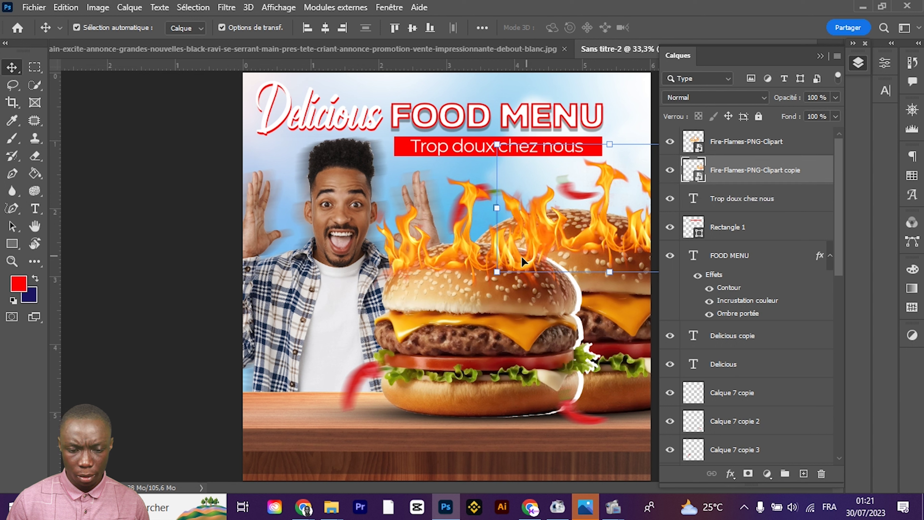
Position the flames copy over the second burger and draw a red rectangle across the flyer's bottom
{"action": "left_click_drag", "start_coordinate": [595, 231], "coordinate": [568, 213]}
{"action": "left_click", "coordinate": [239, 316]}
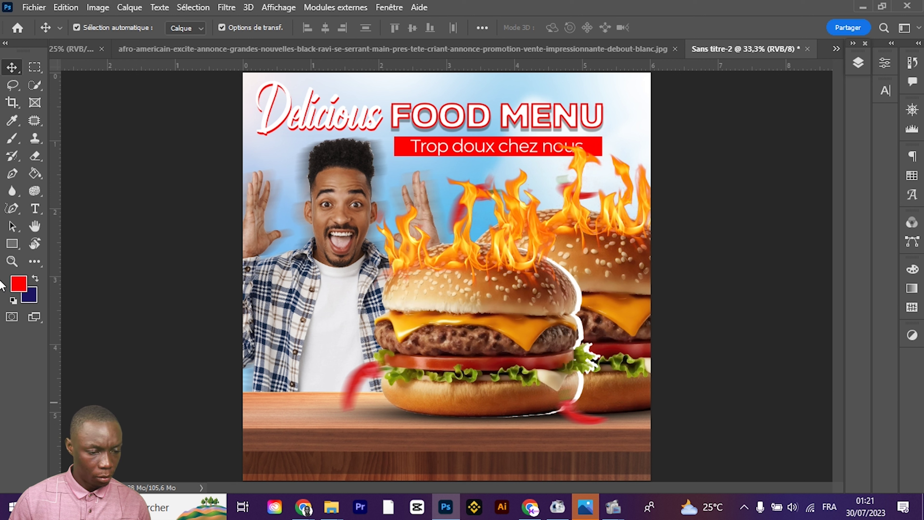
{"action": "left_click", "coordinate": [12, 243]}
{"action": "left_click_drag", "start_coordinate": [221, 435], "coordinate": [682, 478]}
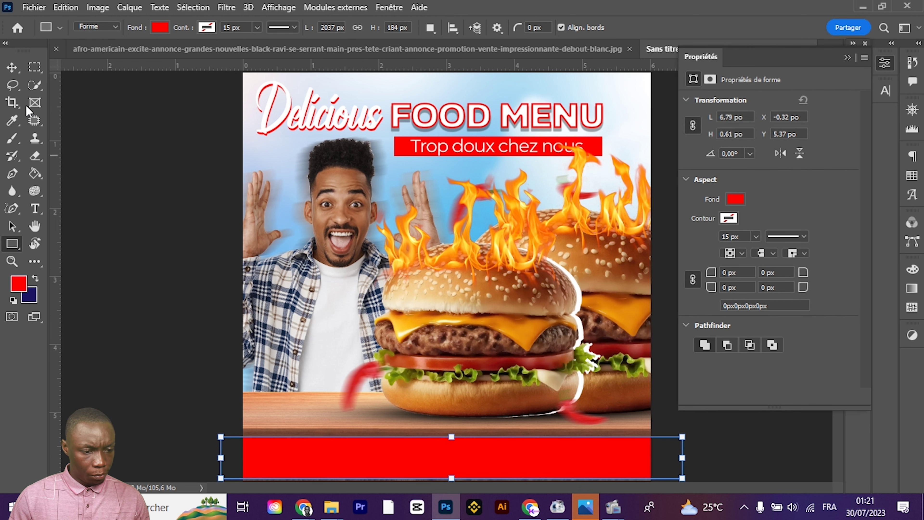
Nudge the red rectangle down to the bottom edge and zoom in on the footer
{"action": "left_click", "coordinate": [12, 67]}
{"action": "key", "text": "shift+Down"}
{"action": "key", "text": "shift+Down"}
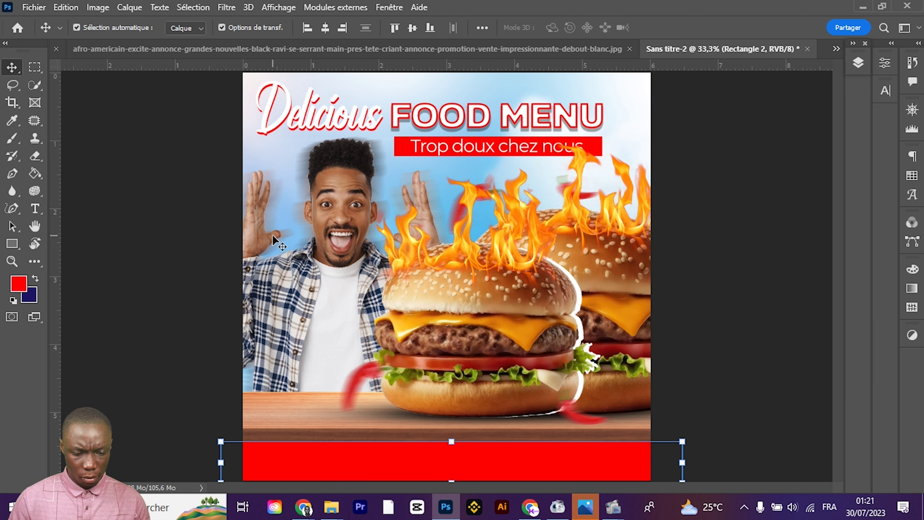
{"action": "left_click", "coordinate": [210, 194]}
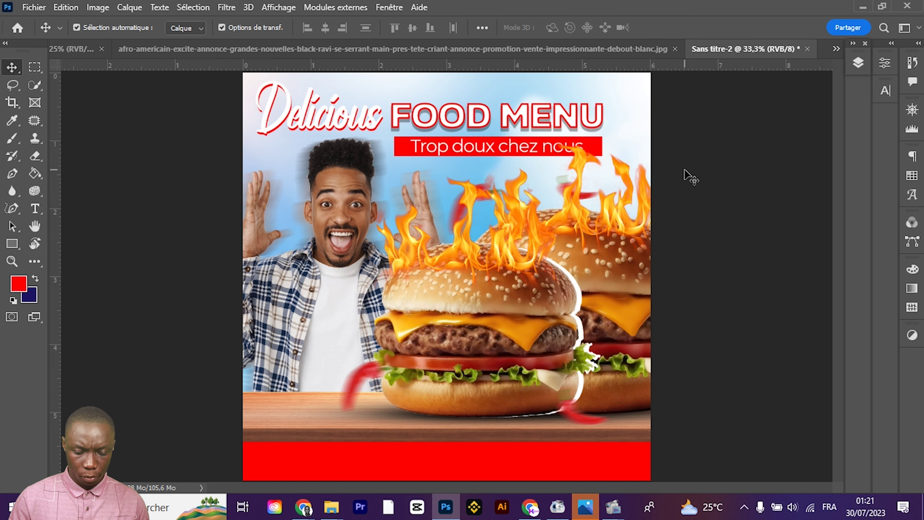
{"action": "key", "text": "ctrl+plus"}
{"action": "scroll", "coordinate": [598, 209], "scroll_direction": "down", "scroll_amount": 3}
{"action": "scroll", "coordinate": [599, 209], "scroll_direction": "down", "scroll_amount": 3}
{"action": "left_click", "coordinate": [385, 291]}
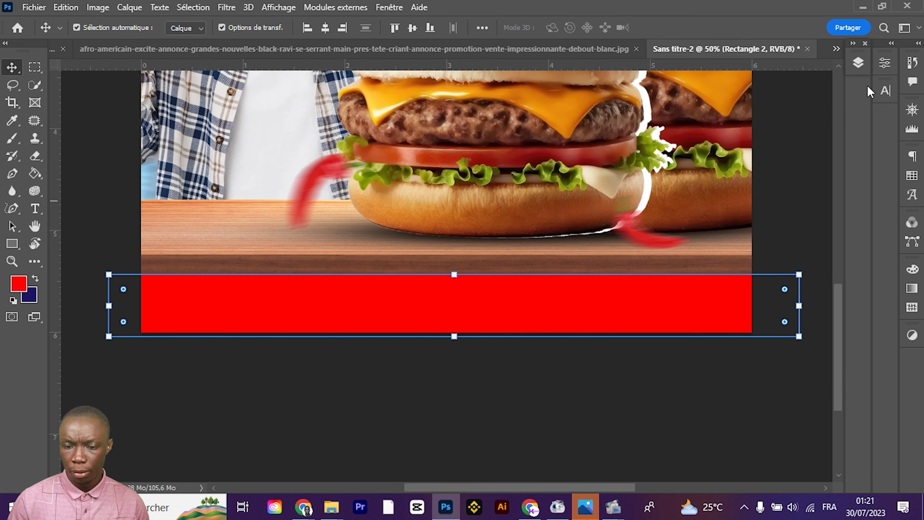
Duplicate the footer rectangle, fill it white, and shift it up to form a thin top strip
{"action": "left_click", "coordinate": [858, 64]}
{"action": "key", "text": "ctrl+j"}
{"action": "double_click", "coordinate": [688, 174]}
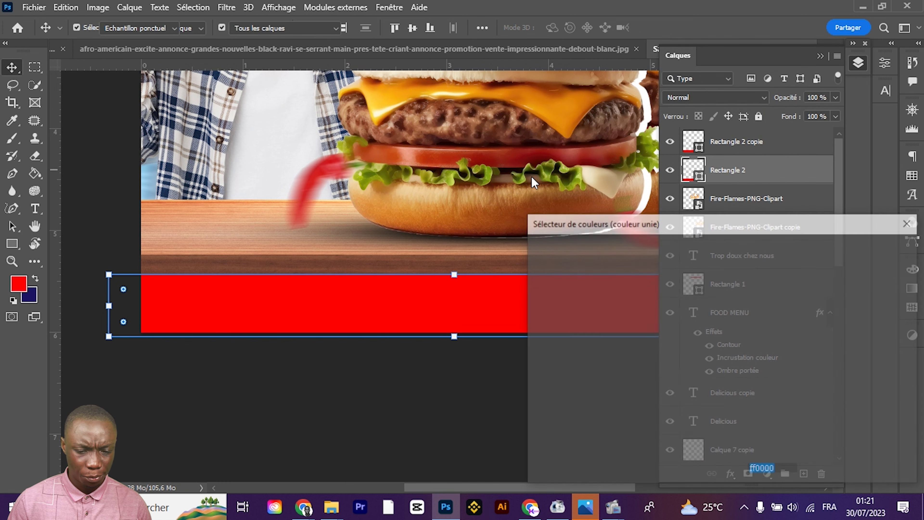
{"action": "left_click", "coordinate": [506, 223]}
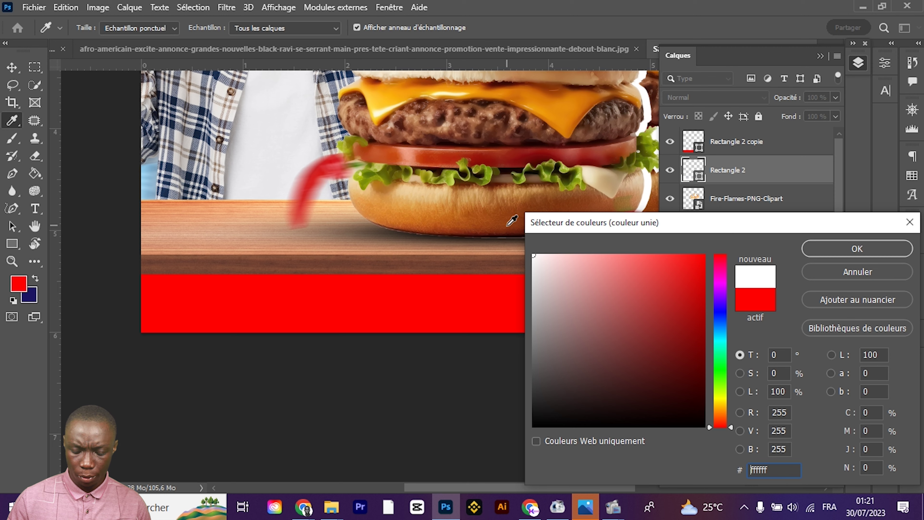
{"action": "key", "text": "Escape"}
{"action": "key", "text": "Up"}
{"action": "key", "text": "Up"}
{"action": "key", "text": "Up"}
{"action": "key", "text": "Up"}
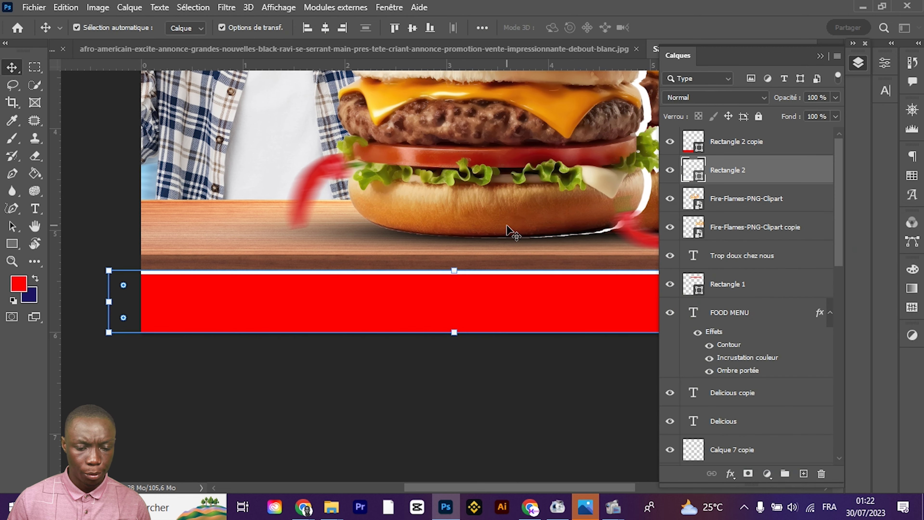
{"action": "key", "text": "Up"}
{"action": "key", "text": "F7"}
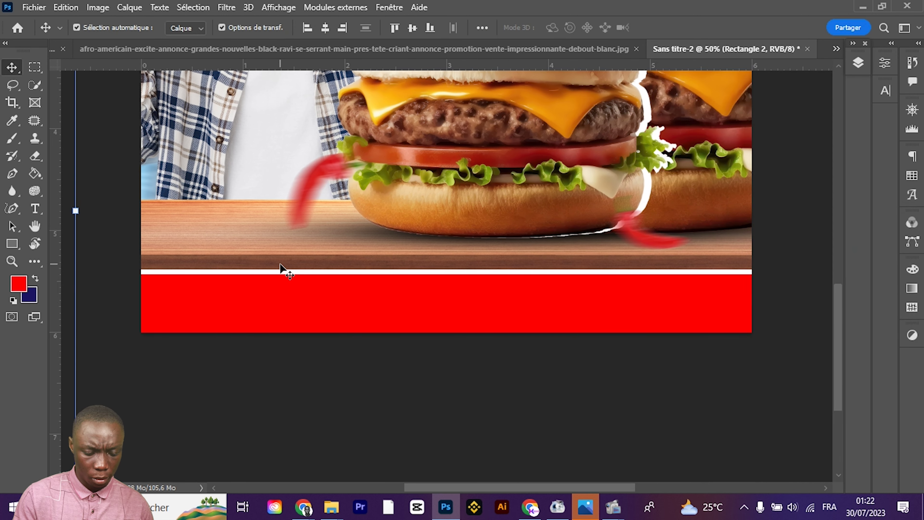
{"action": "key", "text": "ctrl+minus"}
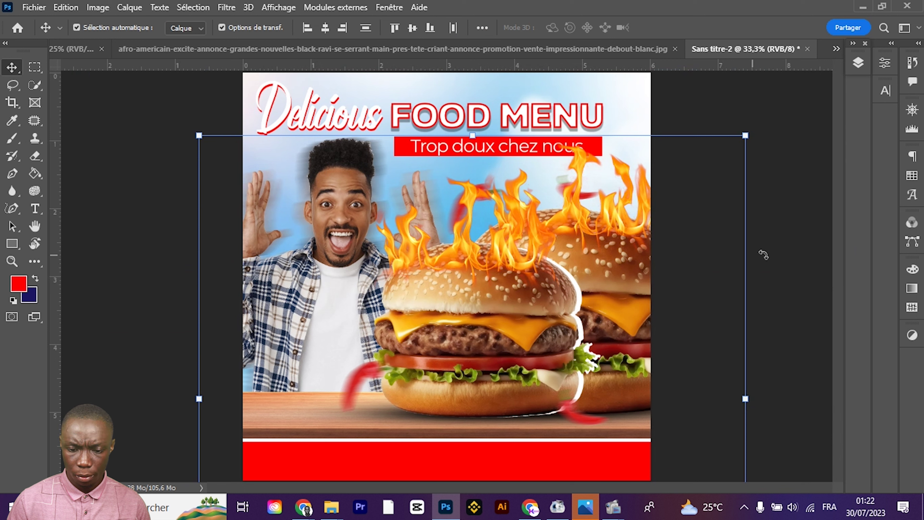
Bring the Facebook icon from the icons document into the left end of the red footer
{"action": "left_click", "coordinate": [636, 275]}
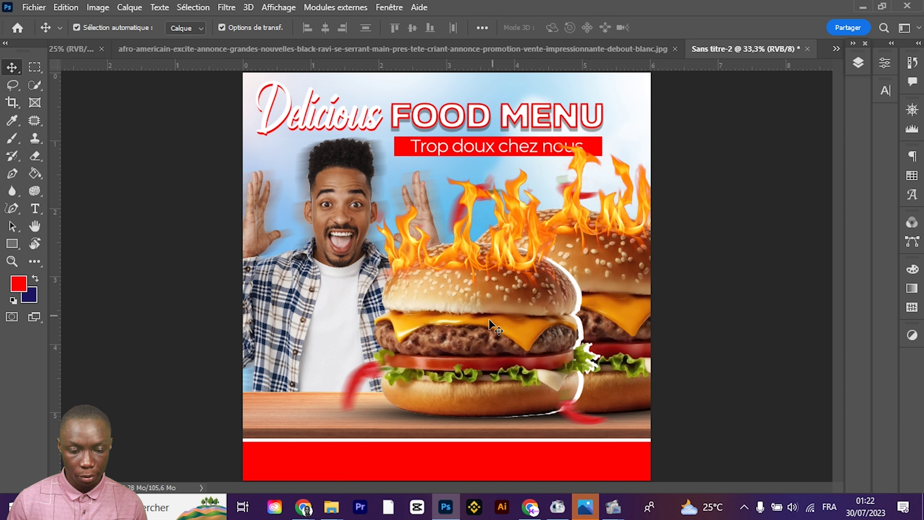
{"action": "left_click", "coordinate": [467, 282]}
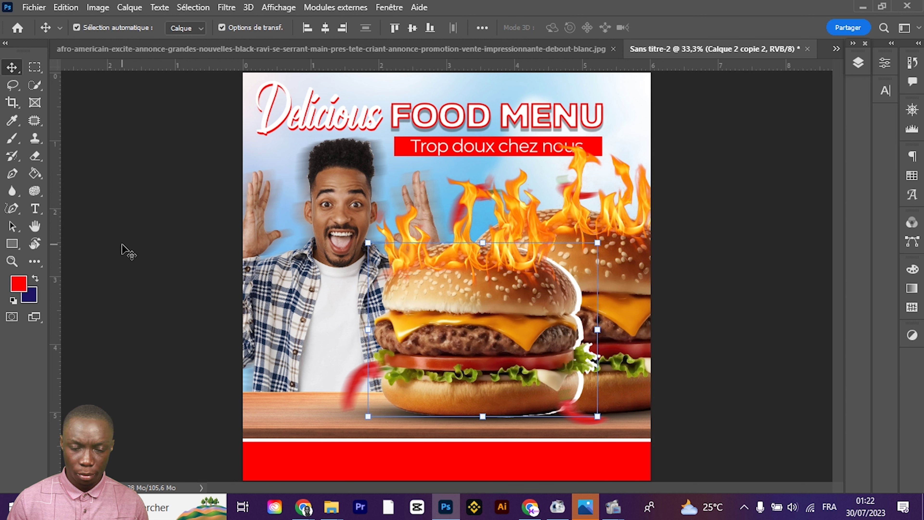
{"action": "left_click", "coordinate": [183, 260]}
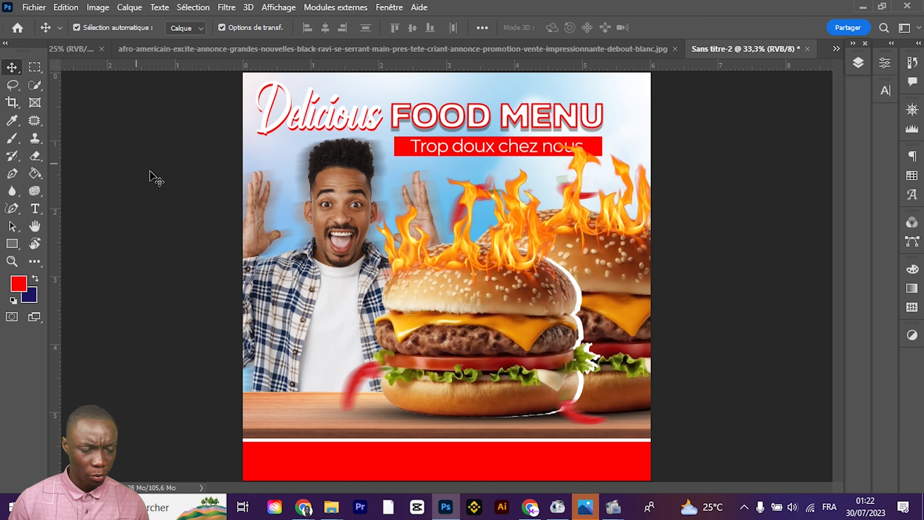
{"action": "left_click", "coordinate": [88, 52]}
{"action": "mouse_move", "coordinate": [323, 414]}
{"action": "left_mouse_down"}
{"action": "mouse_move", "coordinate": [460, 255]}
{"action": "mouse_move", "coordinate": [777, 52]}
{"action": "mouse_move", "coordinate": [516, 320]}
{"action": "left_mouse_up"}
{"action": "left_click_drag", "start_coordinate": [268, 461], "coordinate": [269, 461]}
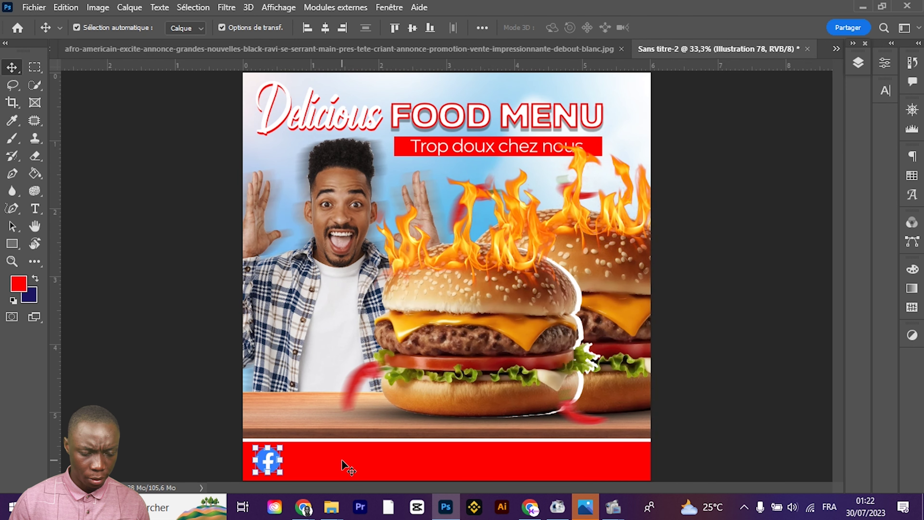
Zoom in on the footer area around the Facebook icon
{"action": "key", "text": "h"}
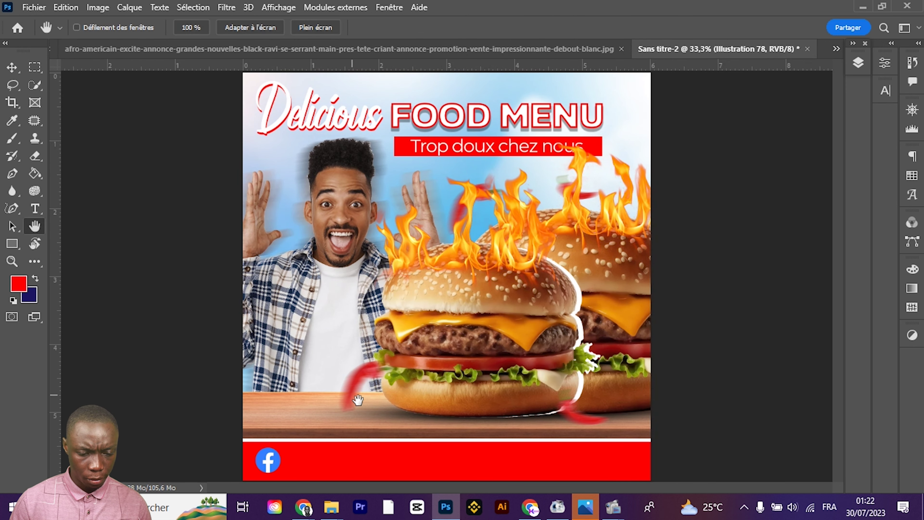
{"action": "key", "text": "ctrl+plus"}
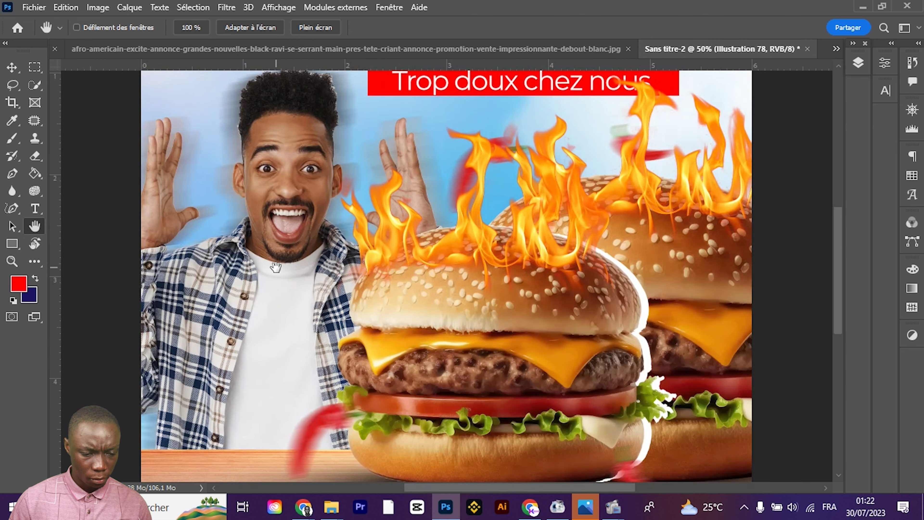
{"action": "scroll", "coordinate": [275, 266], "scroll_direction": "down", "scroll_amount": 5}
{"action": "key", "text": "v"}
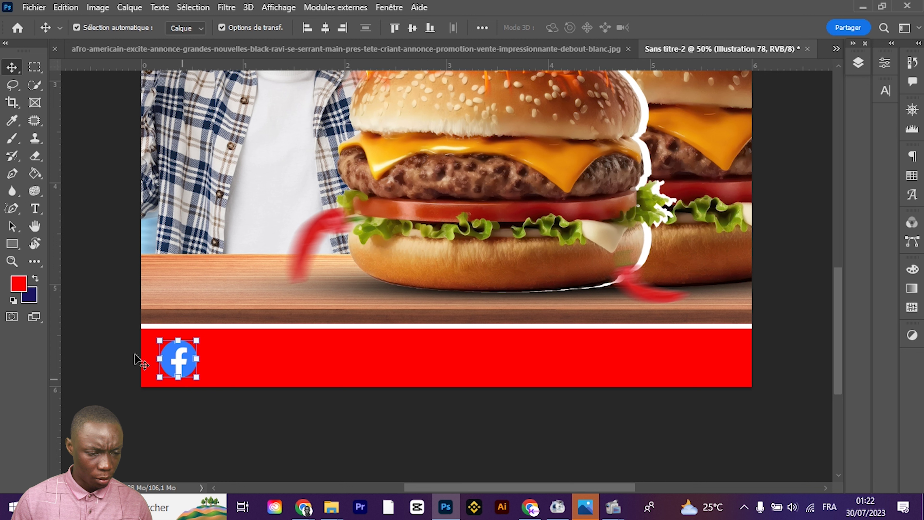
{"action": "left_click", "coordinate": [34, 209]}
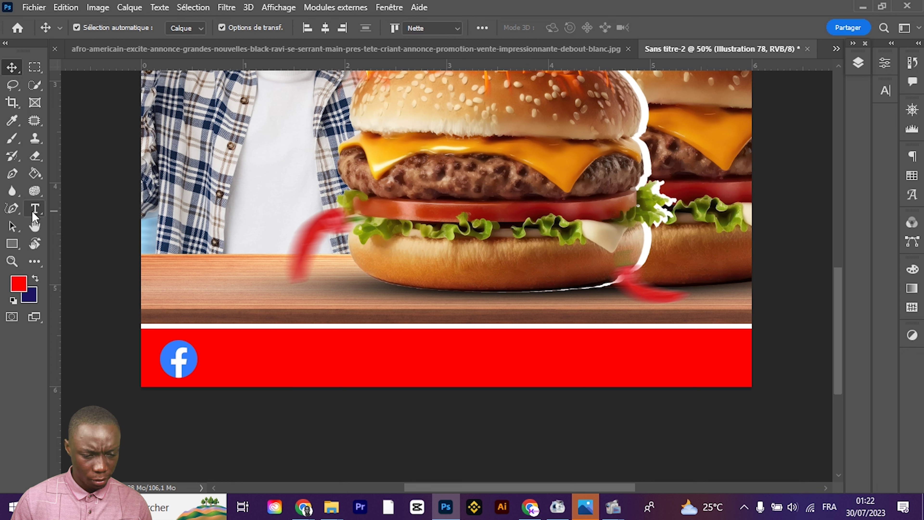
Replace the Lorem Ipsum footer text with Hkfood and place it right beside the Facebook icon
{"action": "left_click", "coordinate": [222, 354]}
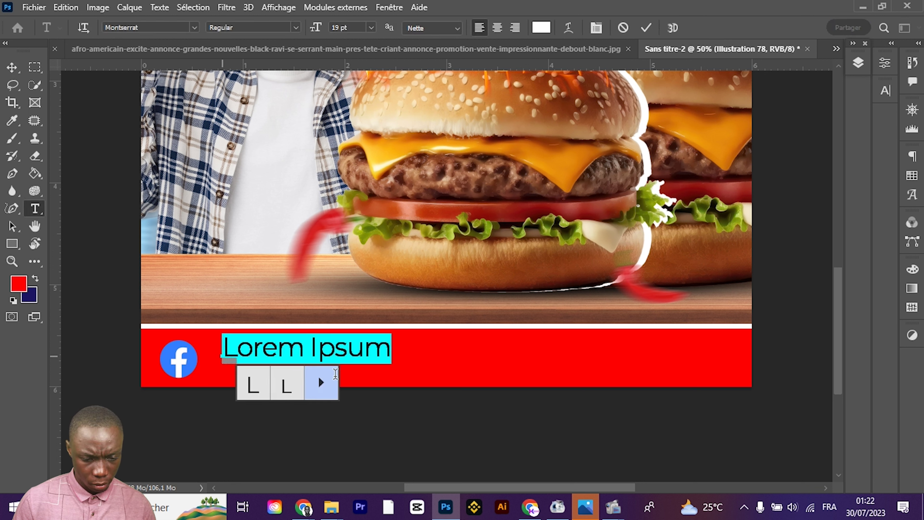
{"action": "left_click", "coordinate": [321, 382]}
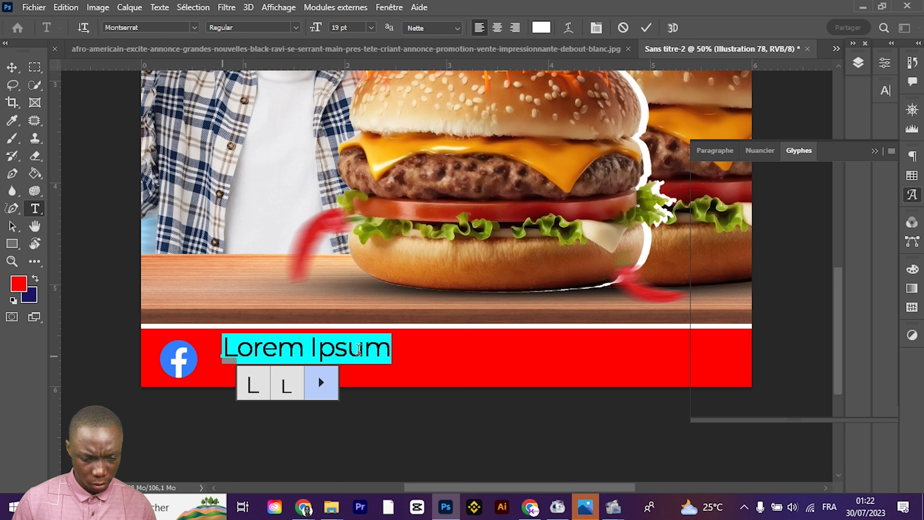
{"action": "left_click", "coordinate": [367, 346]}
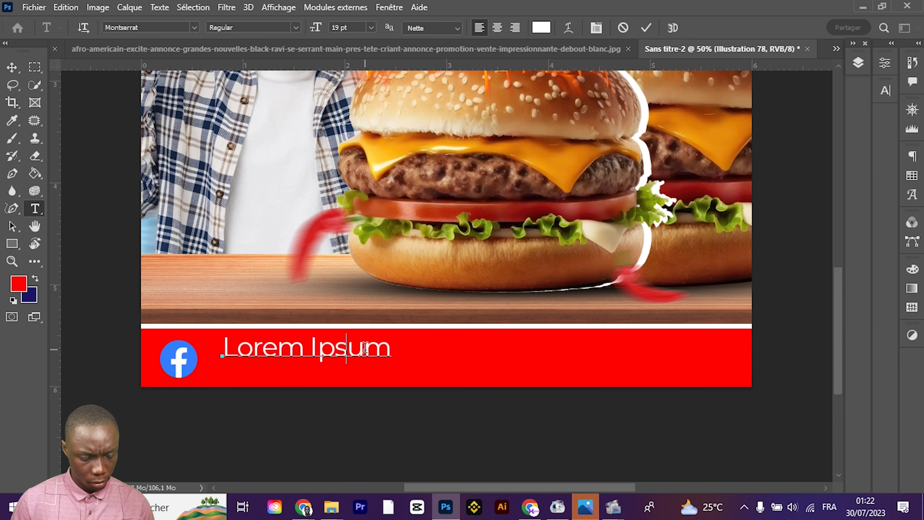
{"action": "key", "text": "BackSpace"}
{"action": "type", "text": "H"}
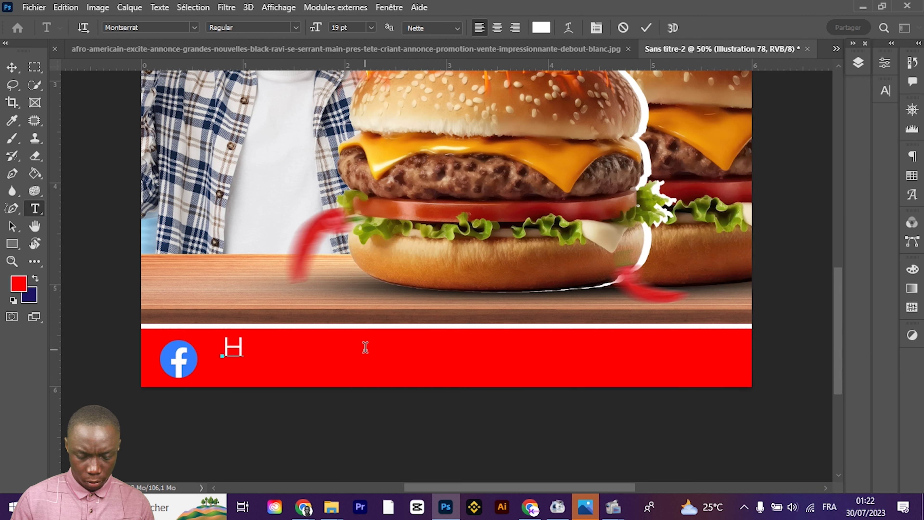
{"action": "type", "text": "kfood"}
{"action": "left_click", "coordinate": [12, 69]}
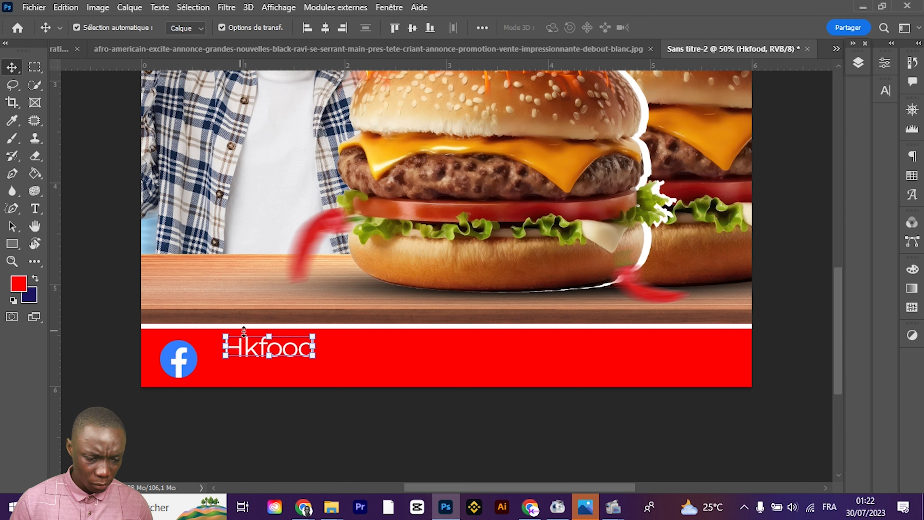
{"action": "left_click_drag", "start_coordinate": [255, 348], "coordinate": [237, 366]}
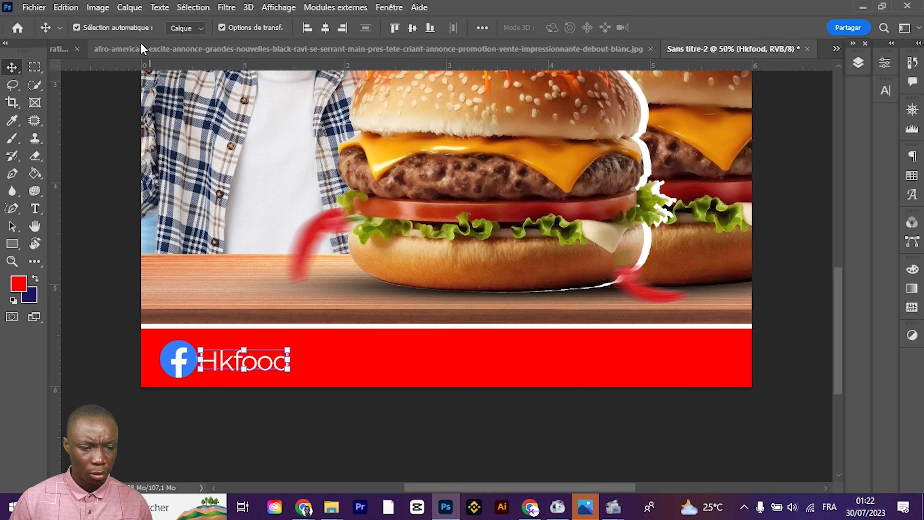
{"action": "left_click", "coordinate": [623, 47]}
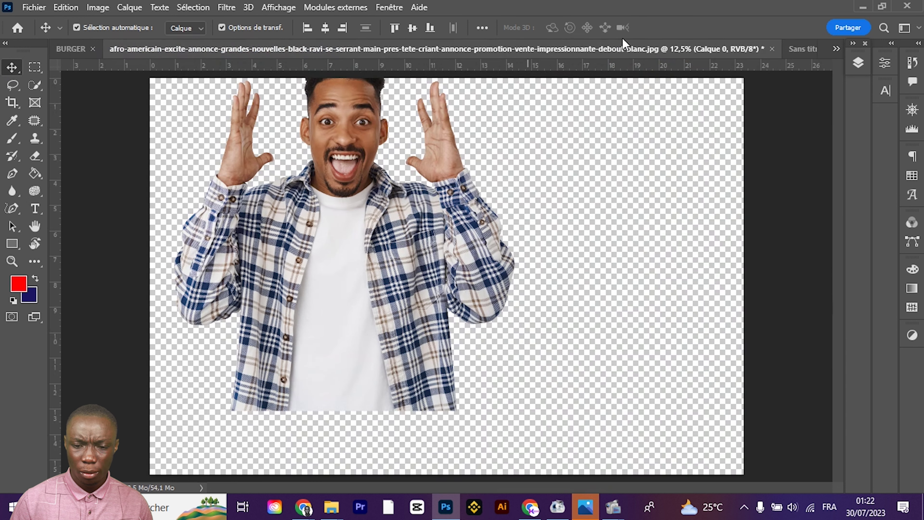
Close the afro-americain image unsaved and drag BURGER's phone icon onto the footer right of Hkfood
{"action": "left_click", "coordinate": [772, 50]}
{"action": "left_click", "coordinate": [473, 200]}
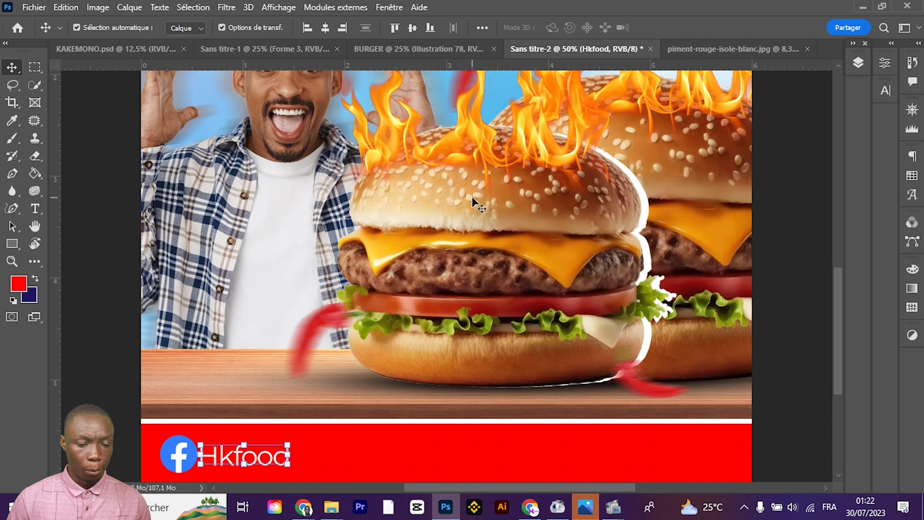
{"action": "left_click", "coordinate": [376, 48]}
{"action": "left_click_drag", "start_coordinate": [398, 414], "coordinate": [432, 338]}
{"action": "left_click_drag", "start_coordinate": [392, 412], "coordinate": [566, 49]}
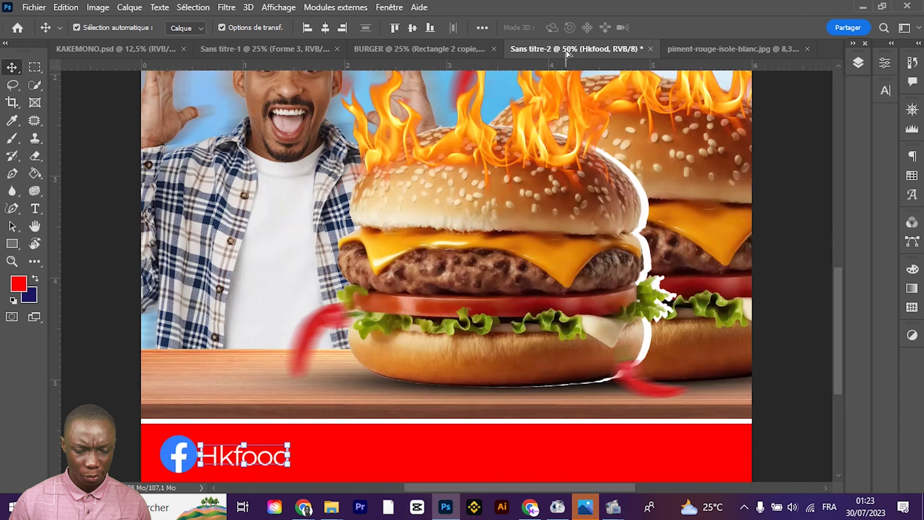
{"action": "left_click_drag", "start_coordinate": [567, 49], "coordinate": [372, 463]}
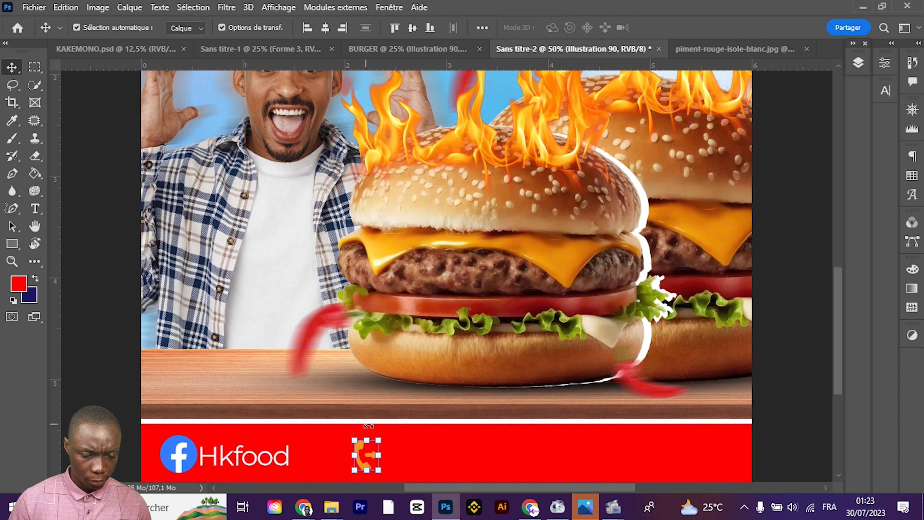
{"action": "left_click", "coordinate": [254, 459]}
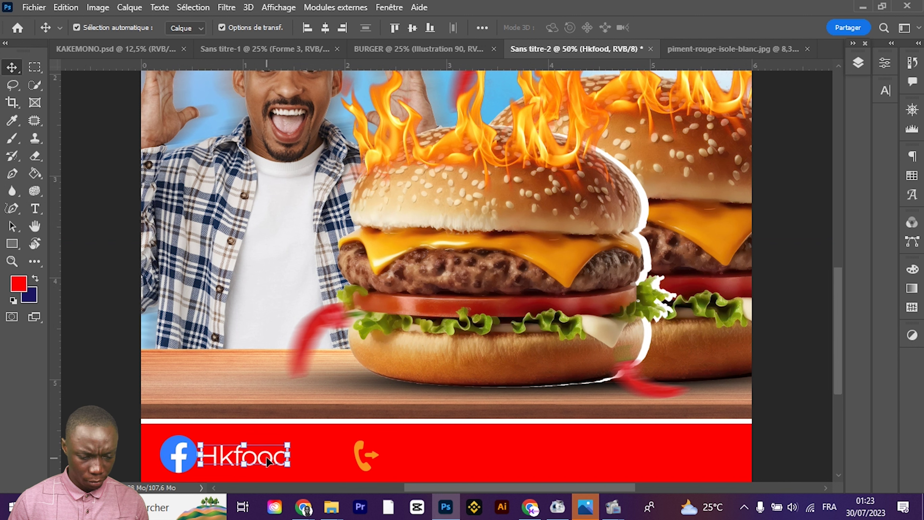
{"action": "mouse_move", "coordinate": [269, 455]}
{"action": "left_mouse_down"}
{"action": "mouse_move", "coordinate": [464, 460]}
{"action": "mouse_move", "coordinate": [433, 458]}
{"action": "left_mouse_up"}
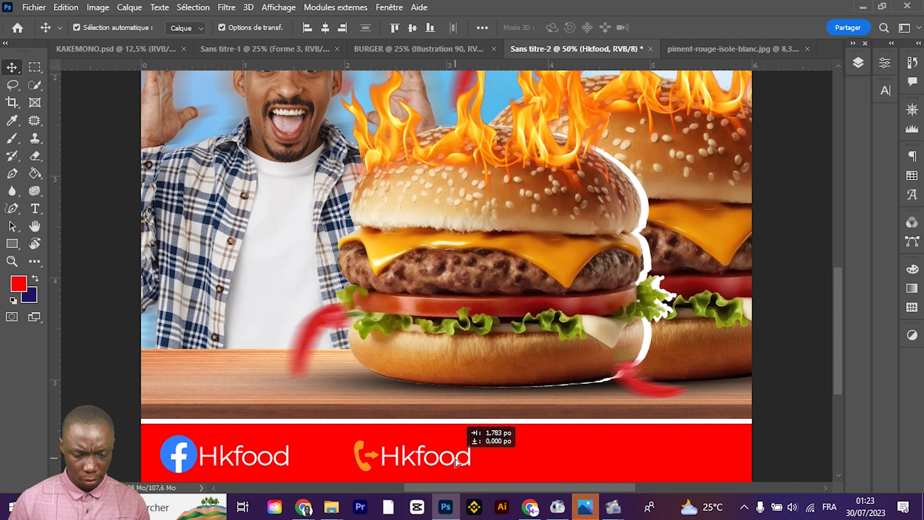
{"action": "double_click", "coordinate": [433, 457]}
{"action": "type", "text": "07"}
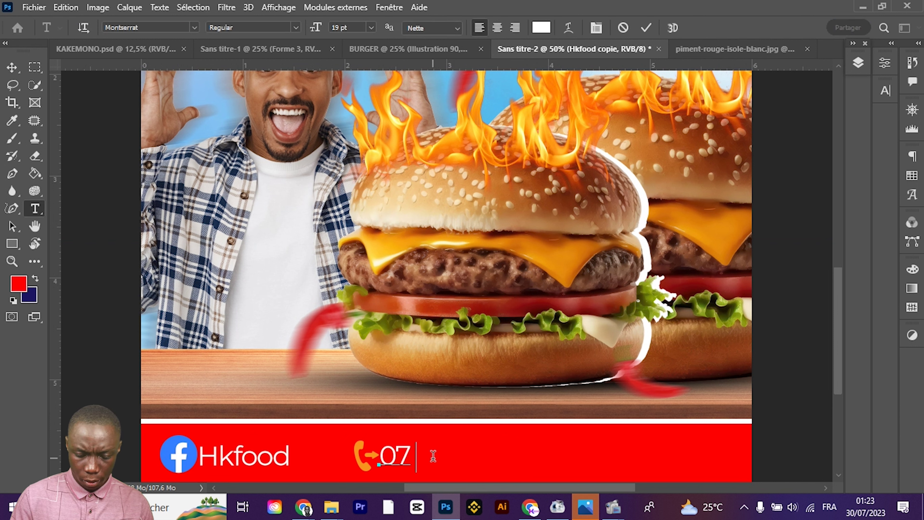
{"action": "type", "text": " 00 00 00 00"}
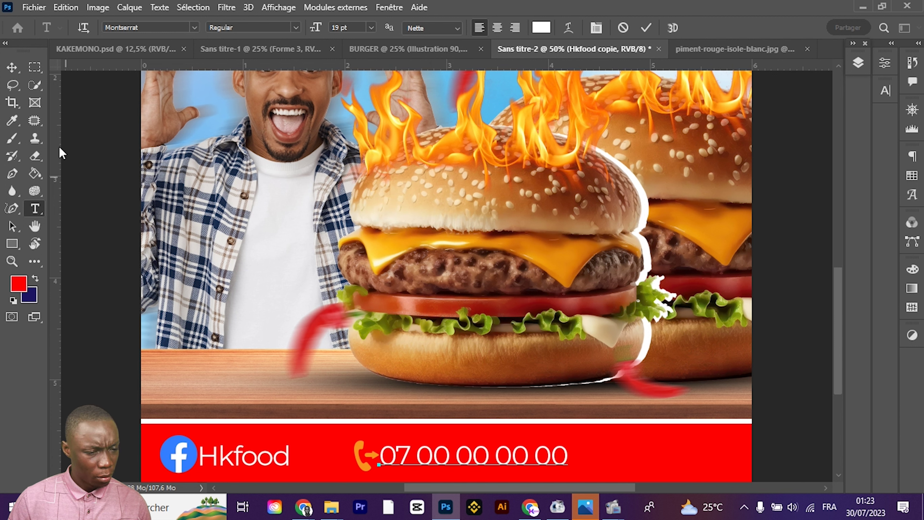
{"action": "left_click", "coordinate": [12, 67]}
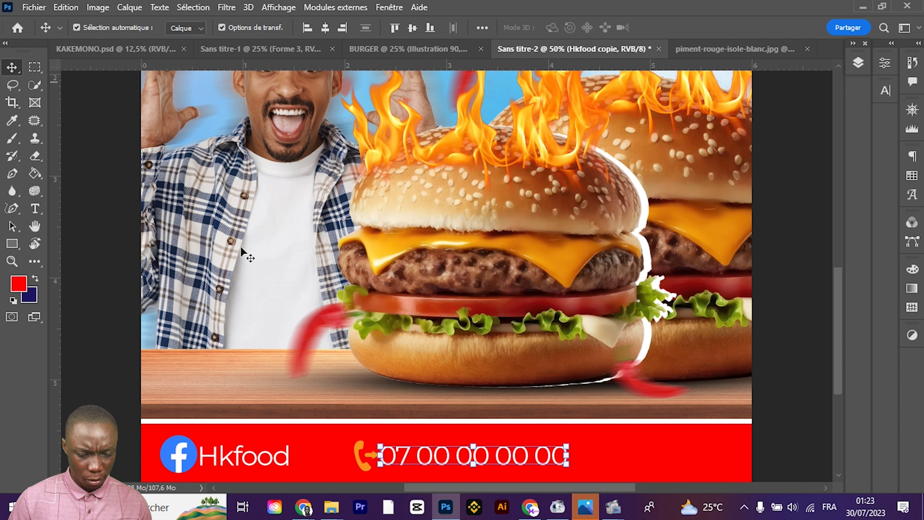
{"action": "left_click", "coordinate": [359, 454], "text": "shift"}
{"action": "key", "text": "shift+Left"}
{"action": "key", "text": "shift+Left"}
{"action": "key", "text": "shift+Left"}
{"action": "key", "text": "shift+Left"}
{"action": "key", "text": "shift+Left"}
{"action": "key", "text": "shift+Left"}
{"action": "key", "text": "shift+Left"}
{"action": "key", "text": "shift+Left"}
{"action": "key", "text": "shift+Left"}
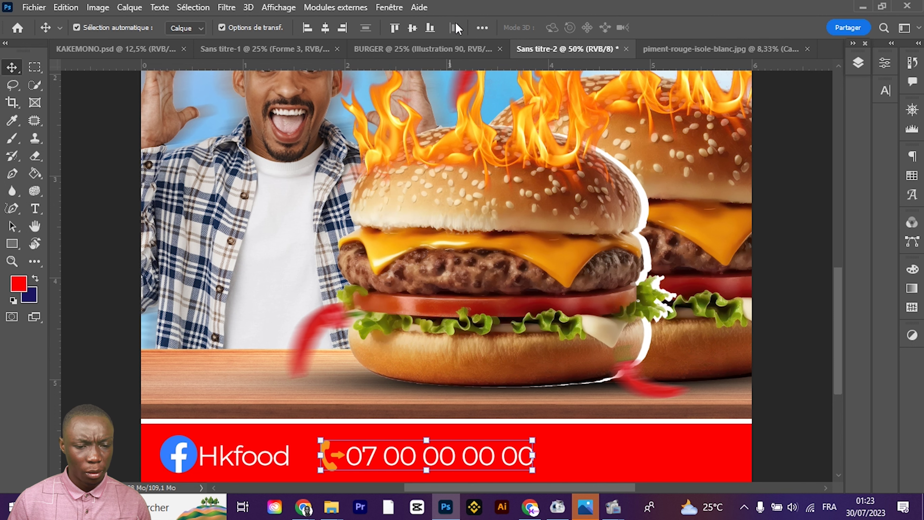
{"action": "left_click", "coordinate": [403, 50]}
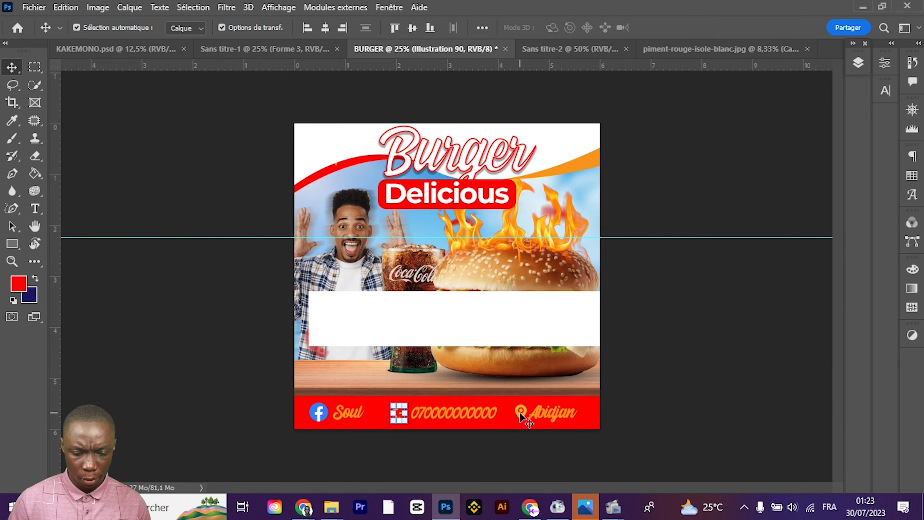
Copy the phone number text beside the location pin and retype it as 'Abidjan', nudged slightly up
{"action": "left_click", "coordinate": [569, 55]}
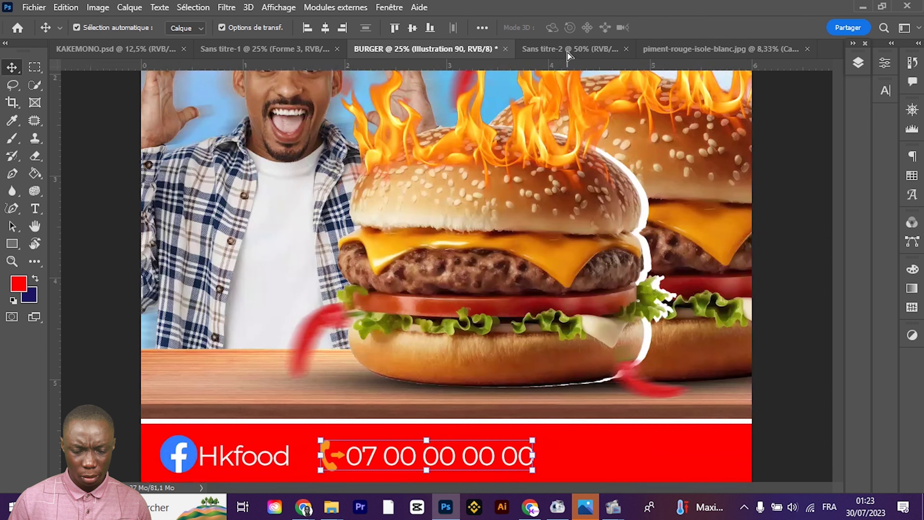
{"action": "scroll", "coordinate": [480, 379], "scroll_direction": "down", "scroll_amount": 3}
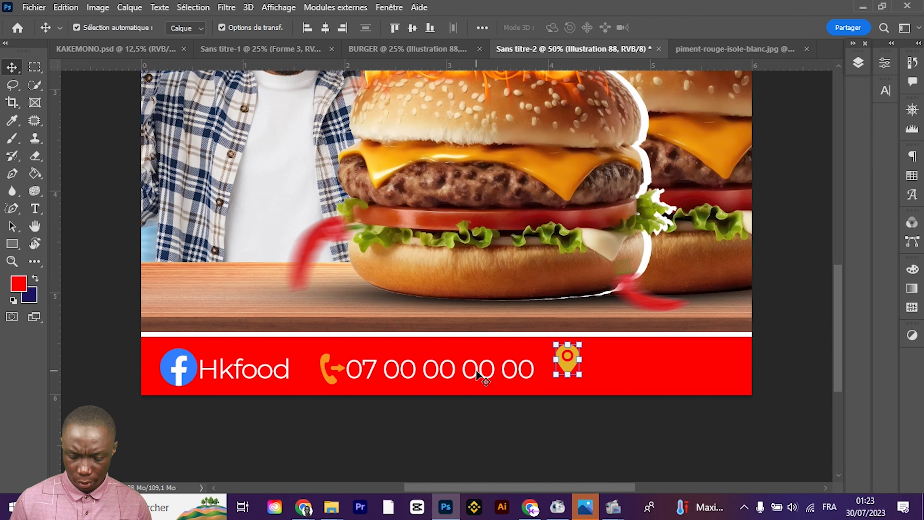
{"action": "scroll", "coordinate": [477, 372], "scroll_direction": "down", "scroll_amount": 1}
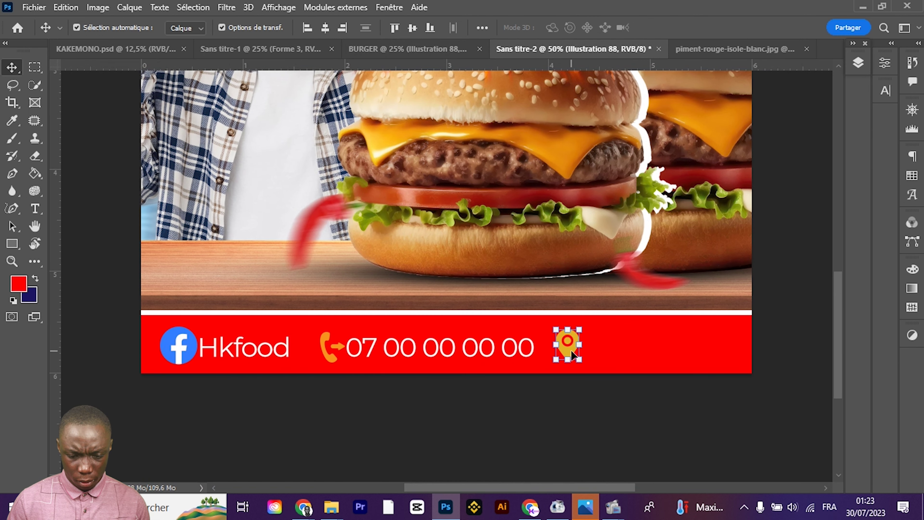
{"action": "left_click", "coordinate": [473, 348]}
{"action": "left_click_drag", "start_coordinate": [473, 348], "coordinate": [686, 352]}
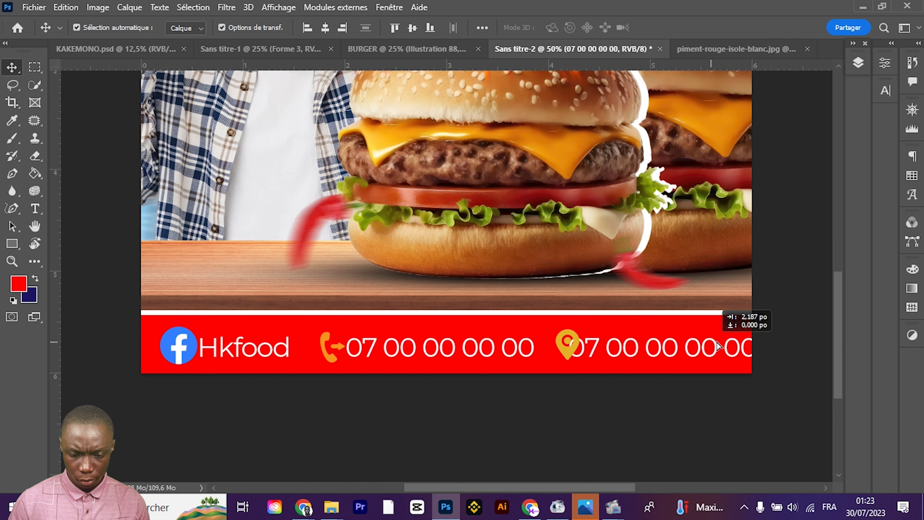
{"action": "double_click", "coordinate": [686, 350]}
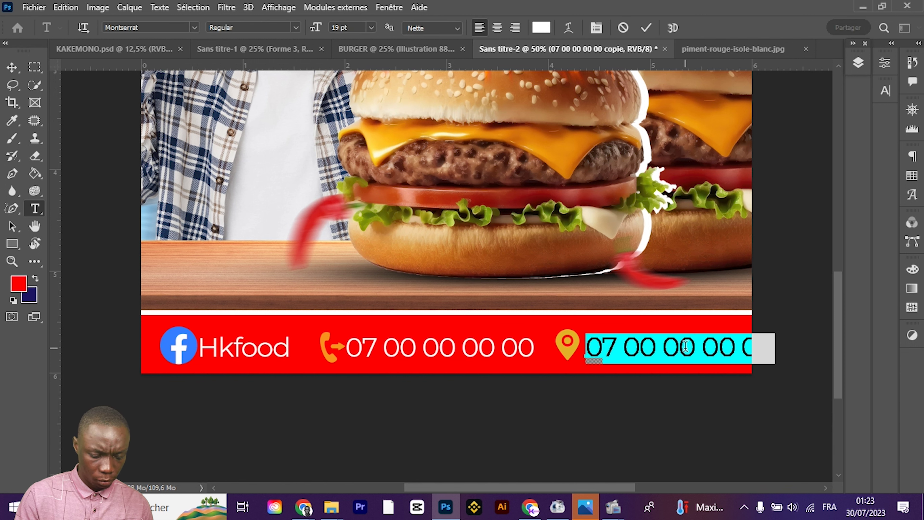
{"action": "type", "text": "Abidjan"}
{"action": "left_click", "coordinate": [12, 68]}
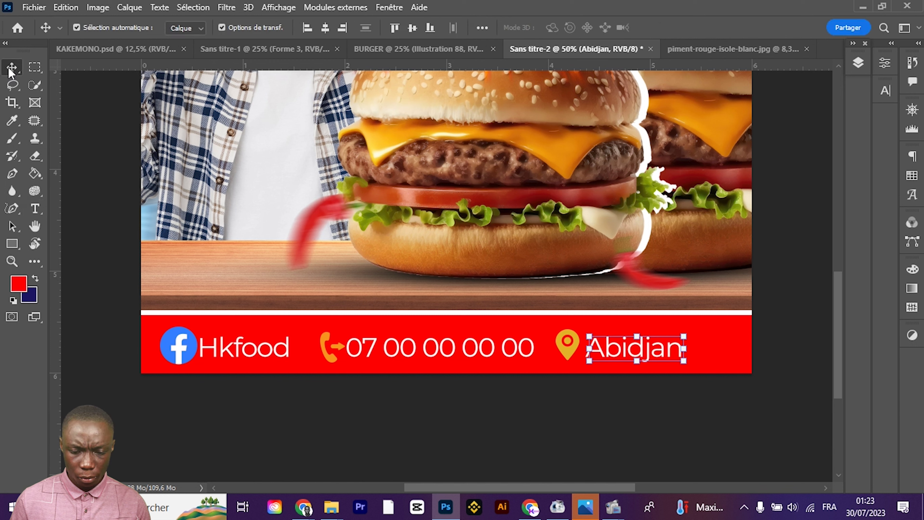
{"action": "key", "text": "Up"}
{"action": "key", "text": "Up"}
{"action": "key", "text": "Up"}
{"action": "key", "text": "Up"}
{"action": "key", "text": "Up"}
{"action": "key", "text": "Up"}
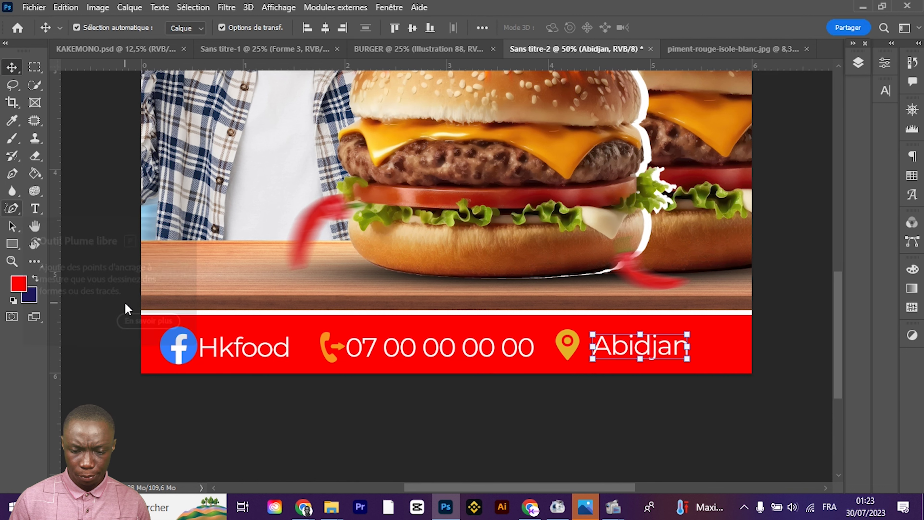
Shift the pin with Abidjan and the phone icon with its number right for even spacing
{"action": "left_click", "coordinate": [568, 349]}
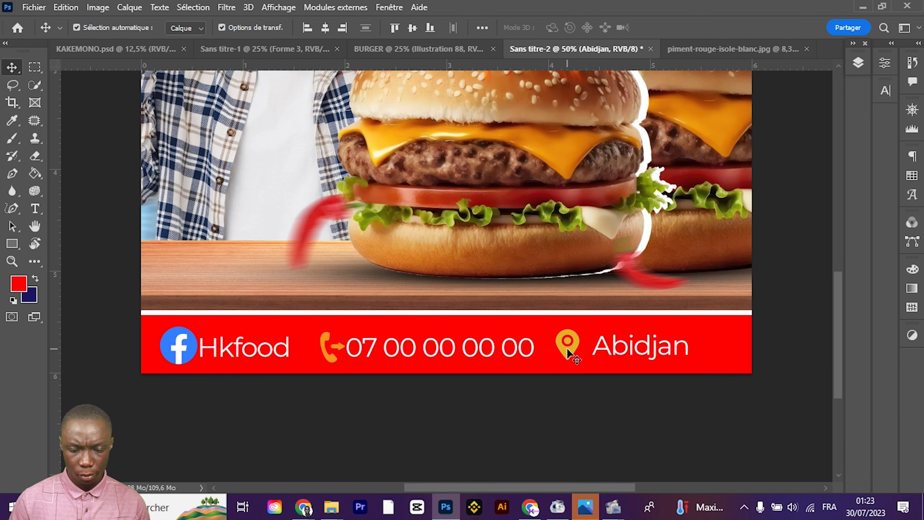
{"action": "left_click", "coordinate": [654, 349], "text": "shift"}
{"action": "key", "text": "shift+Right"}
{"action": "key", "text": "shift+Right"}
{"action": "key", "text": "shift+Right"}
{"action": "key", "text": "shift+Right"}
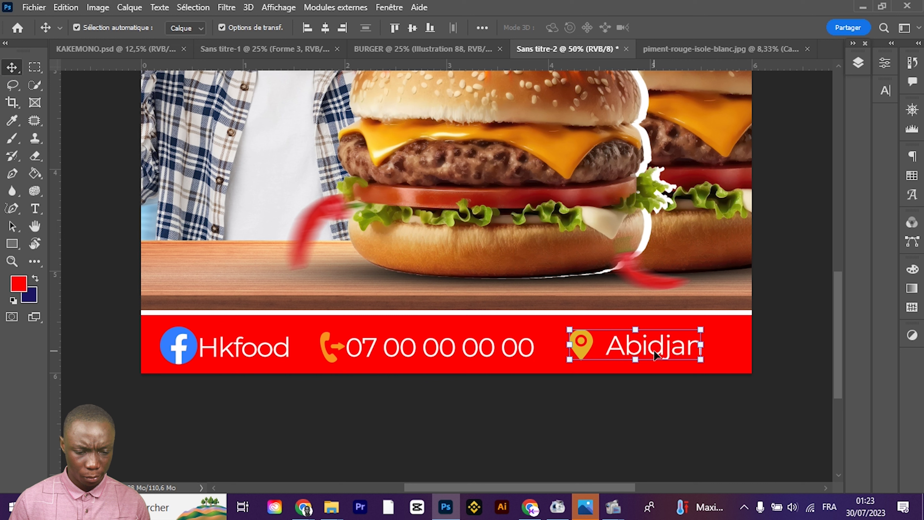
{"action": "left_click", "coordinate": [368, 346]}
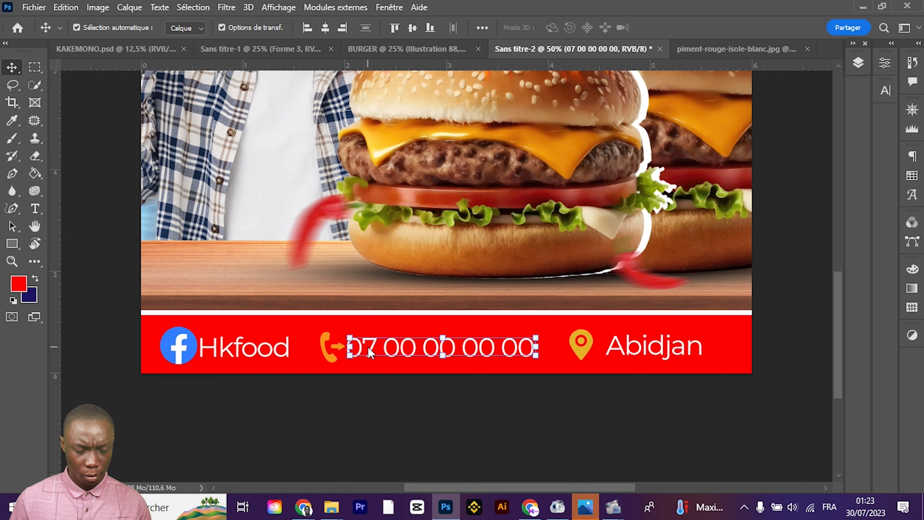
{"action": "key", "text": "shift+Right"}
{"action": "key", "text": "shift+Right"}
{"action": "key", "text": "shift+Right"}
{"action": "left_click", "coordinate": [329, 359]}
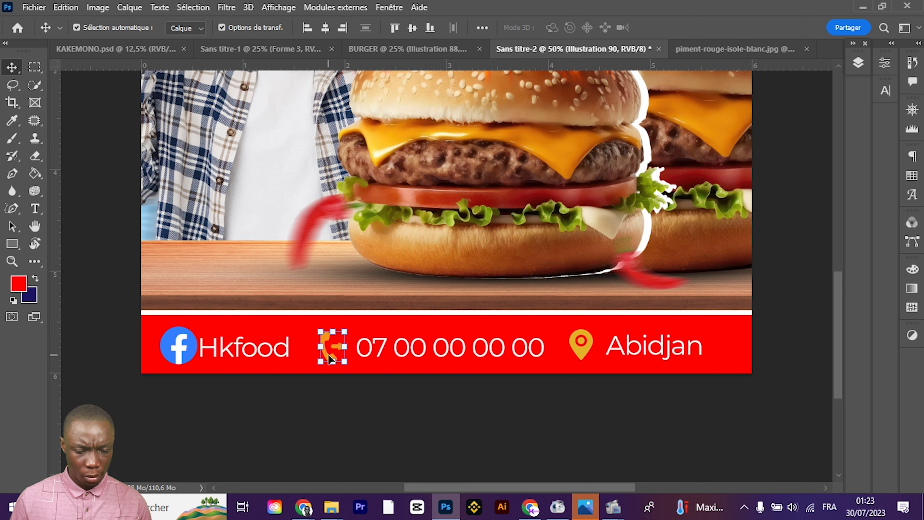
{"action": "key", "text": "shift+Right"}
{"action": "key", "text": "shift+Right"}
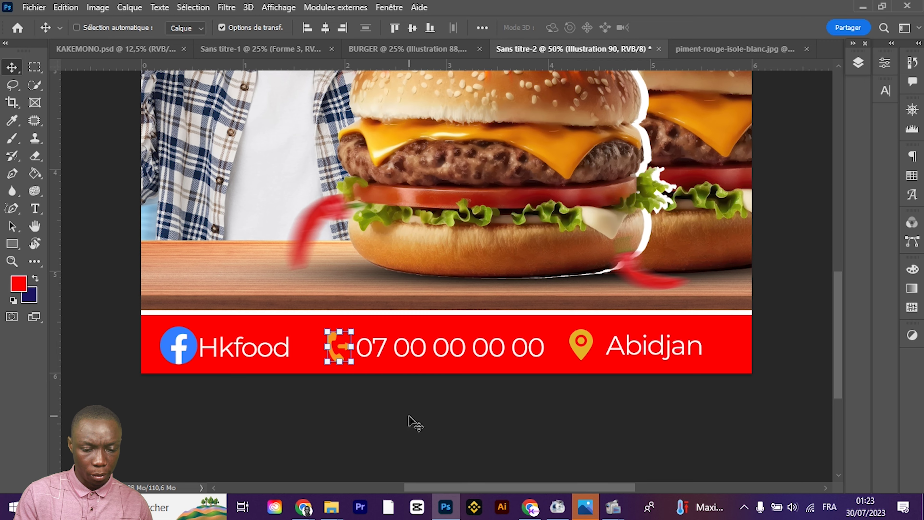
{"action": "key", "text": "ctrl+minus"}
{"action": "left_click", "coordinate": [658, 455]}
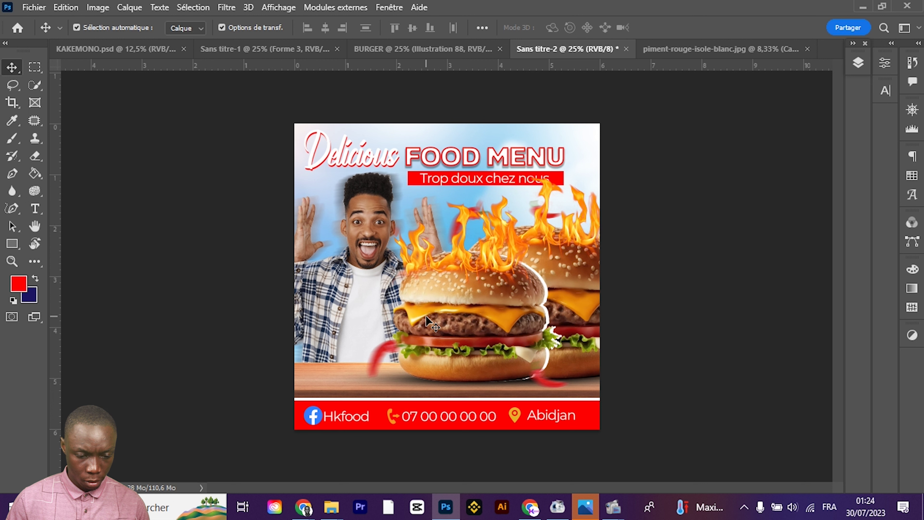
Nudge the Hkfood text slightly to the right in the footer
{"action": "left_click", "coordinate": [349, 414]}
{"action": "left_click_drag", "start_coordinate": [346, 415], "coordinate": [348, 415]}
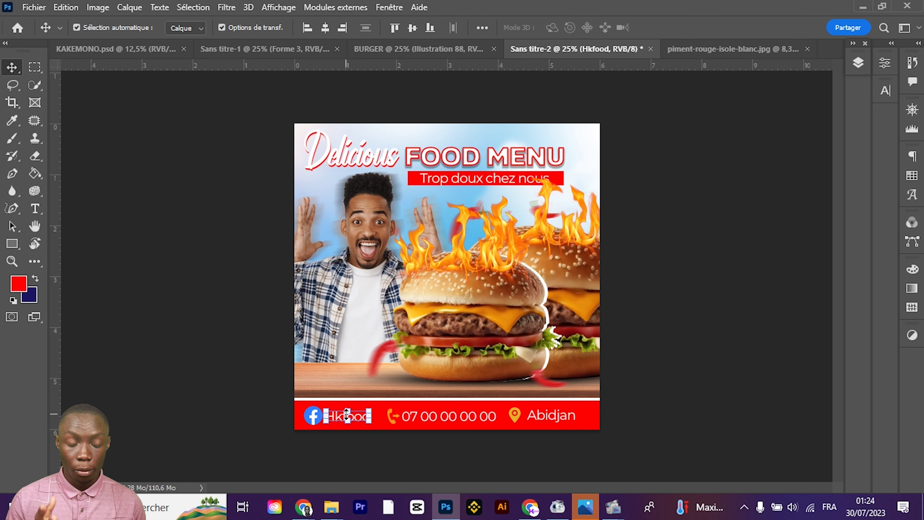
{"action": "key", "text": "shift+Right"}
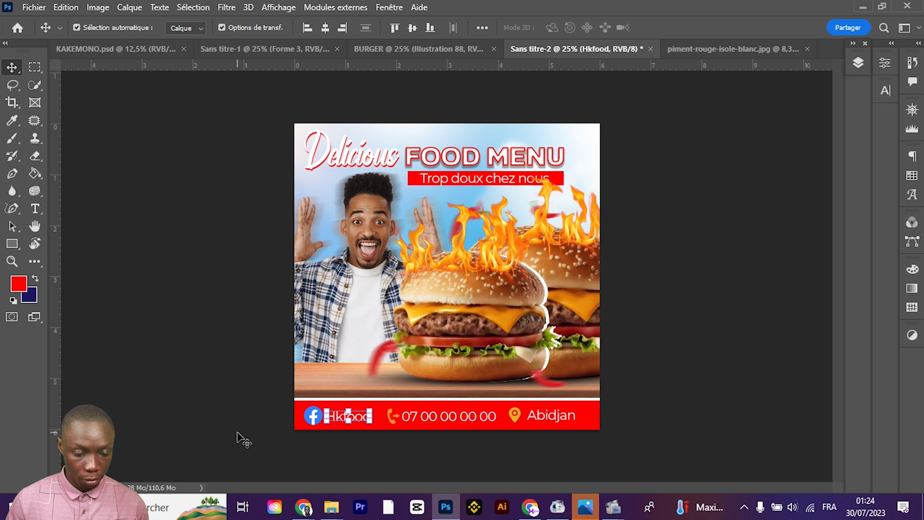
{"action": "left_click", "coordinate": [198, 424]}
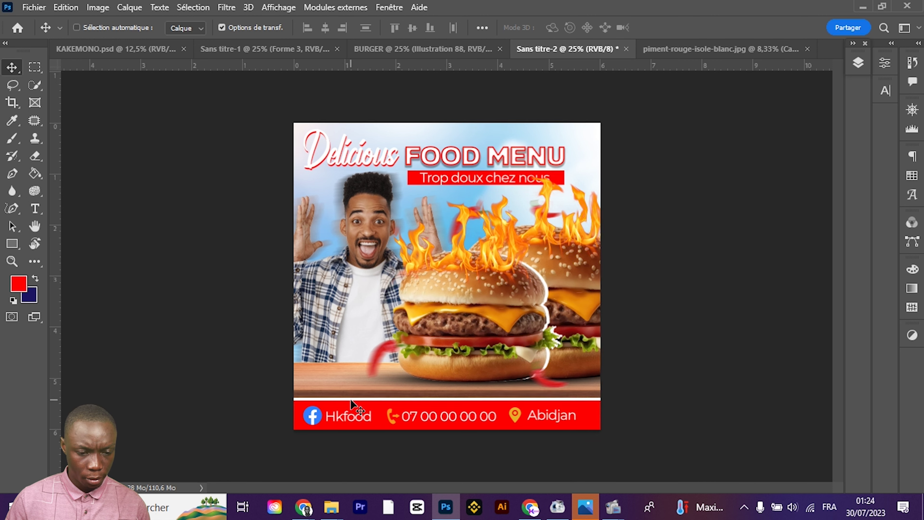
{"action": "key", "text": "ctrl+plus"}
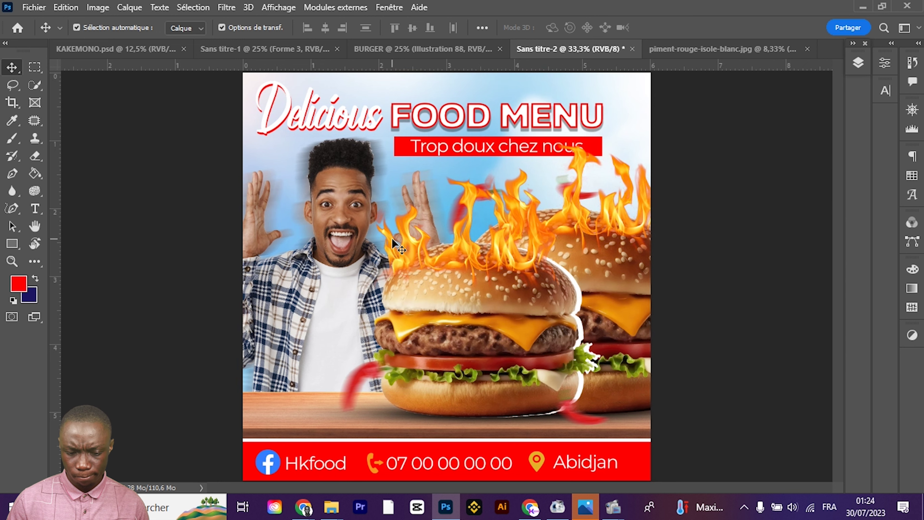
{"action": "key", "text": "ctrl+plus"}
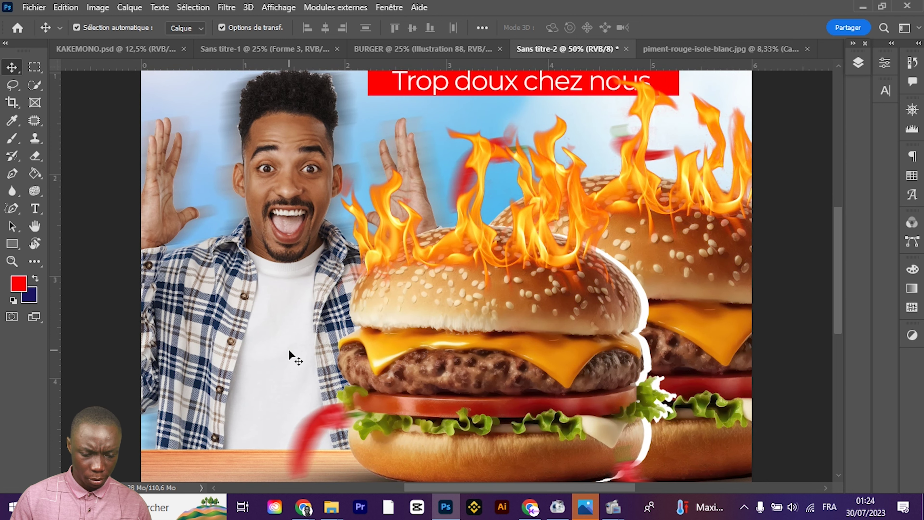
{"action": "key", "text": "ctrl+minus"}
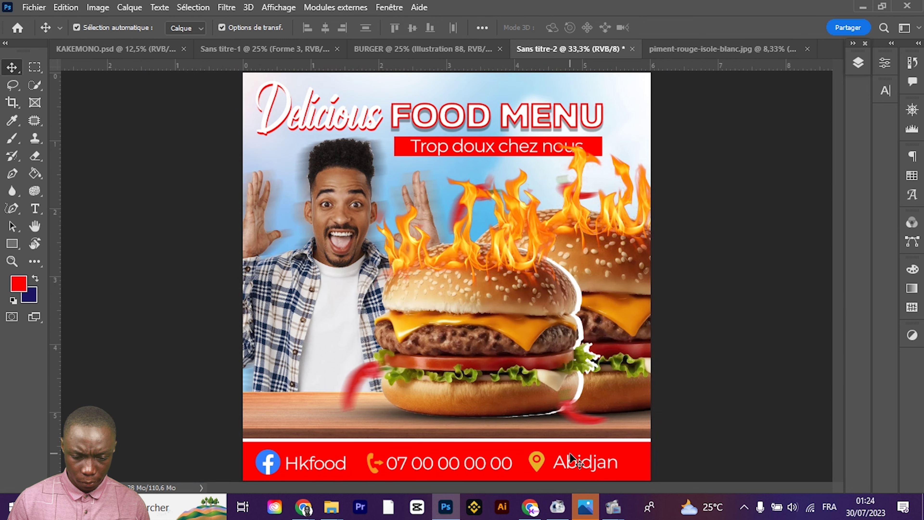
Move the location pin slightly right, then select the phone icon and pin together with Layers showing
{"action": "left_click", "coordinate": [541, 470]}
{"action": "left_click_drag", "start_coordinate": [538, 465], "coordinate": [542, 465]}
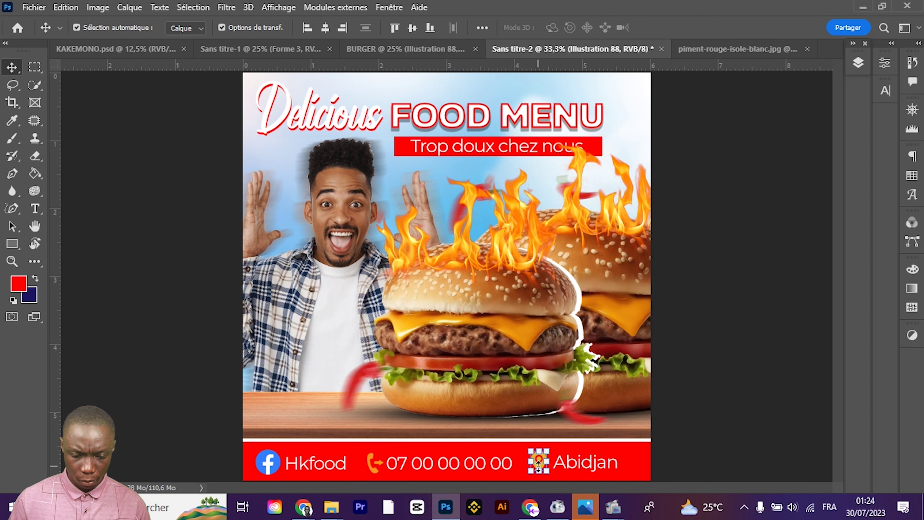
{"action": "left_click", "coordinate": [792, 434]}
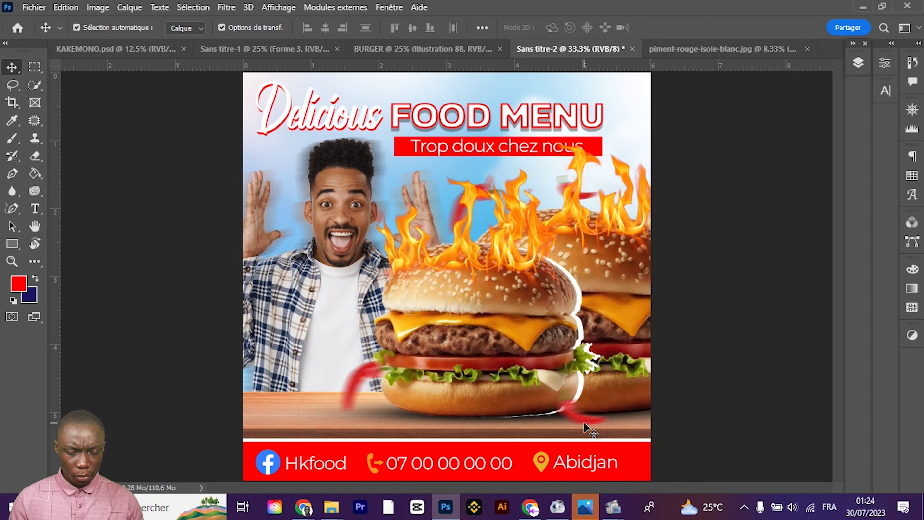
{"action": "left_click", "coordinate": [397, 419]}
{"action": "left_click", "coordinate": [226, 336]}
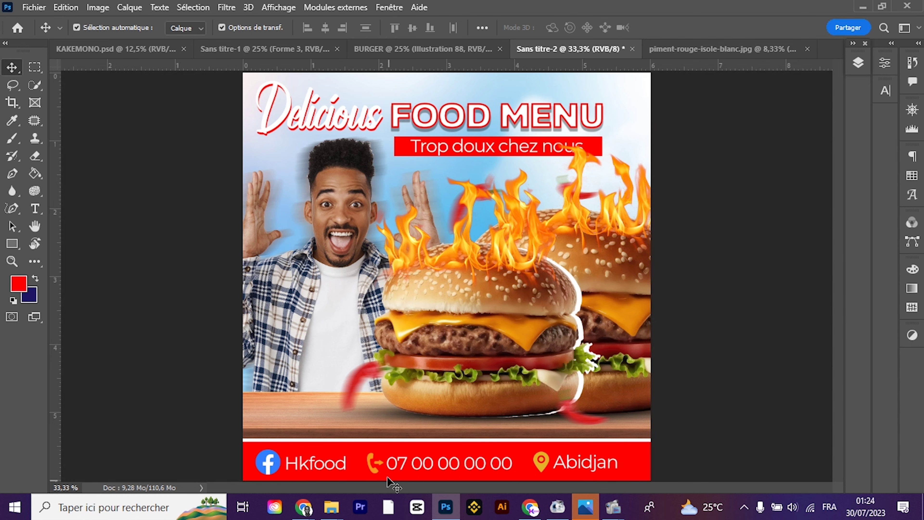
{"action": "left_click", "coordinate": [371, 469]}
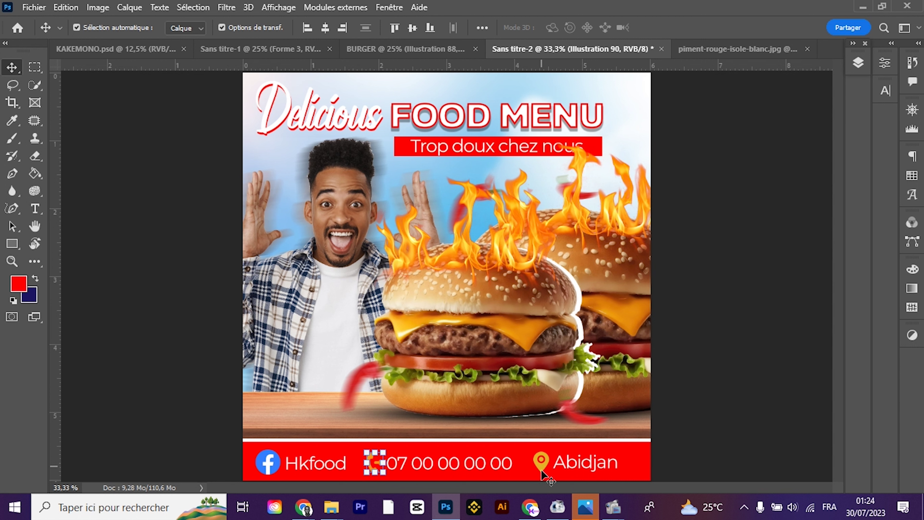
{"action": "left_click", "coordinate": [541, 471], "text": "shift"}
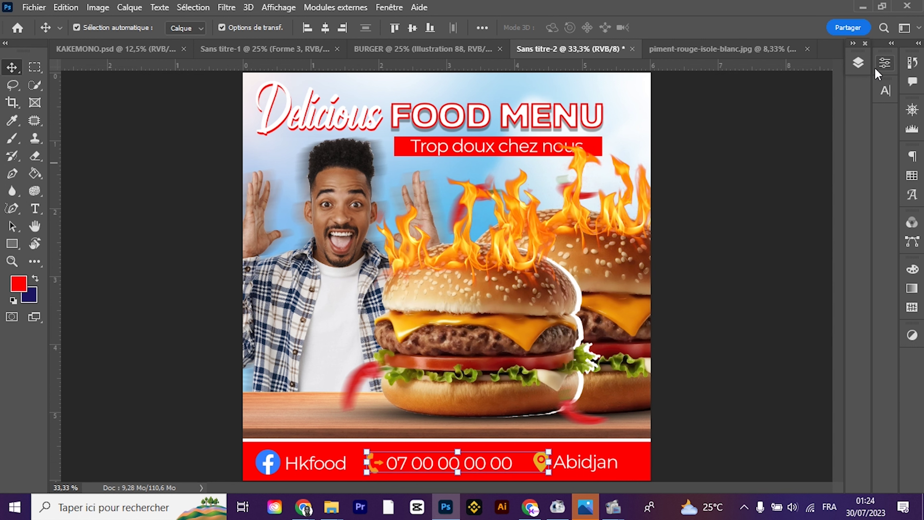
{"action": "left_click", "coordinate": [858, 65]}
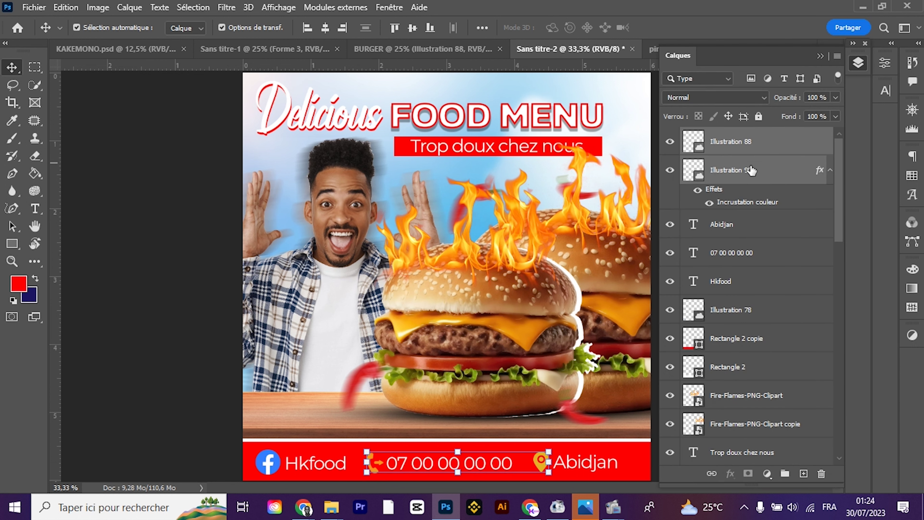
Group the phone and pin icons as Groupe 1 and give it a white Colour Overlay
{"action": "key", "text": "ctrl+g"}
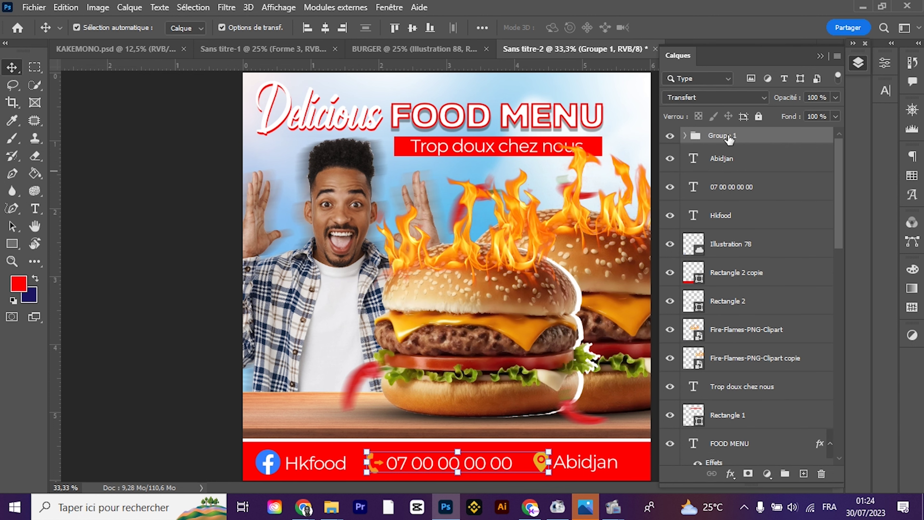
{"action": "double_click", "coordinate": [750, 144]}
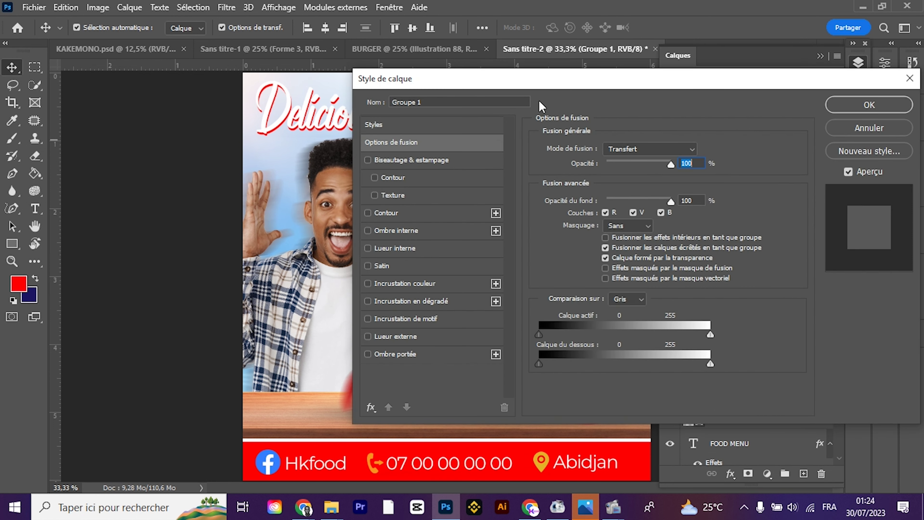
{"action": "left_click_drag", "start_coordinate": [402, 86], "coordinate": [597, 47]}
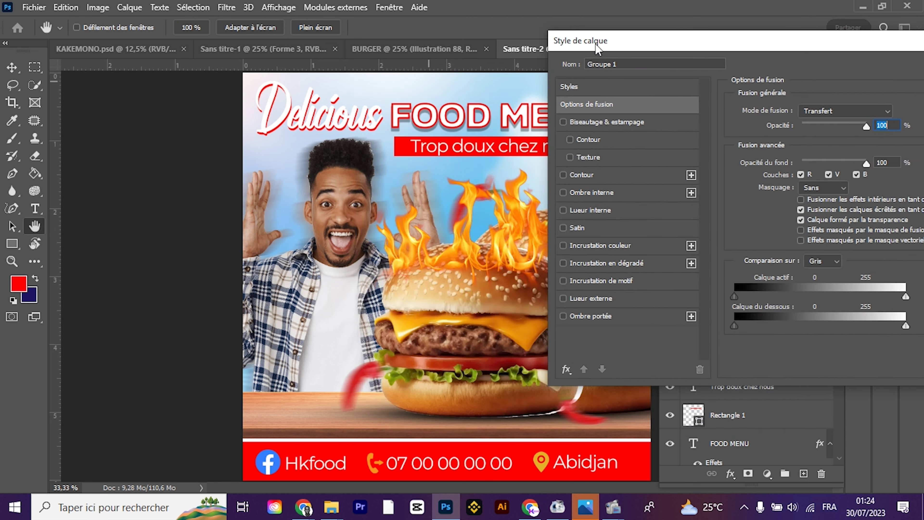
{"action": "left_click", "coordinate": [563, 246]}
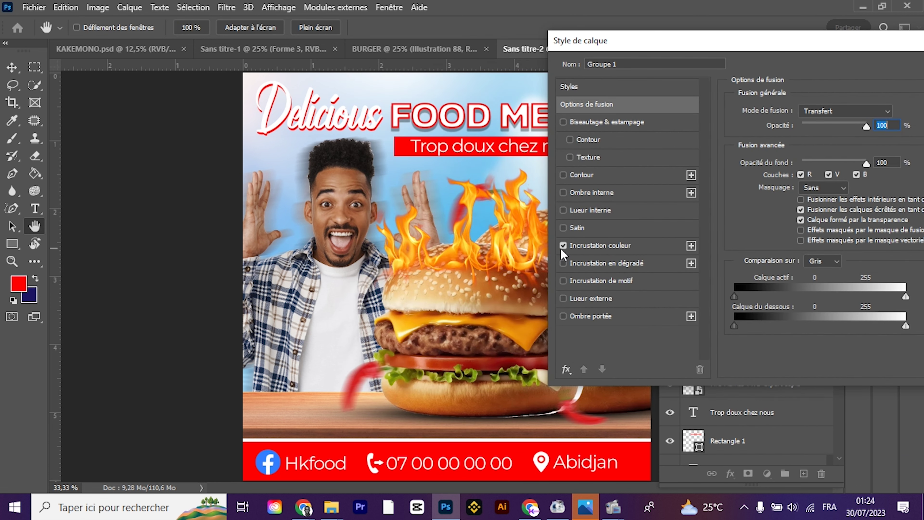
{"action": "left_click", "coordinate": [594, 247]}
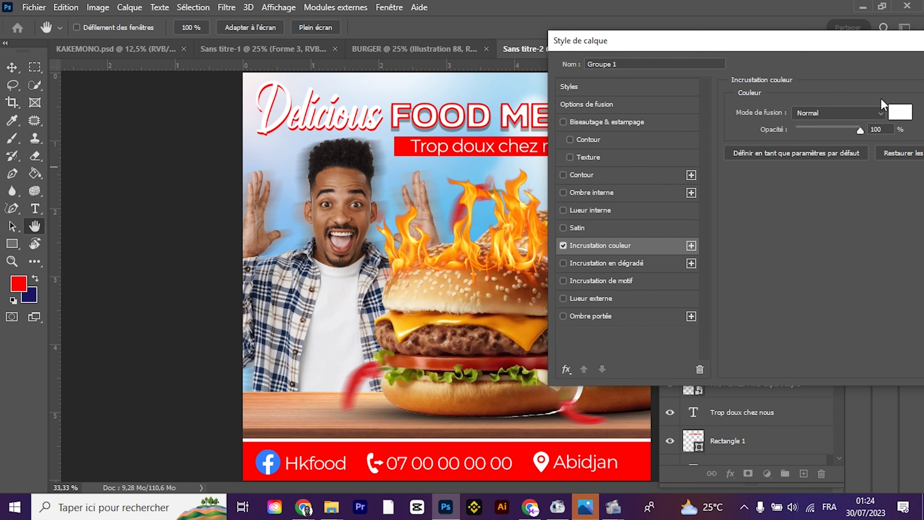
{"action": "left_click_drag", "start_coordinate": [770, 48], "coordinate": [565, 113]}
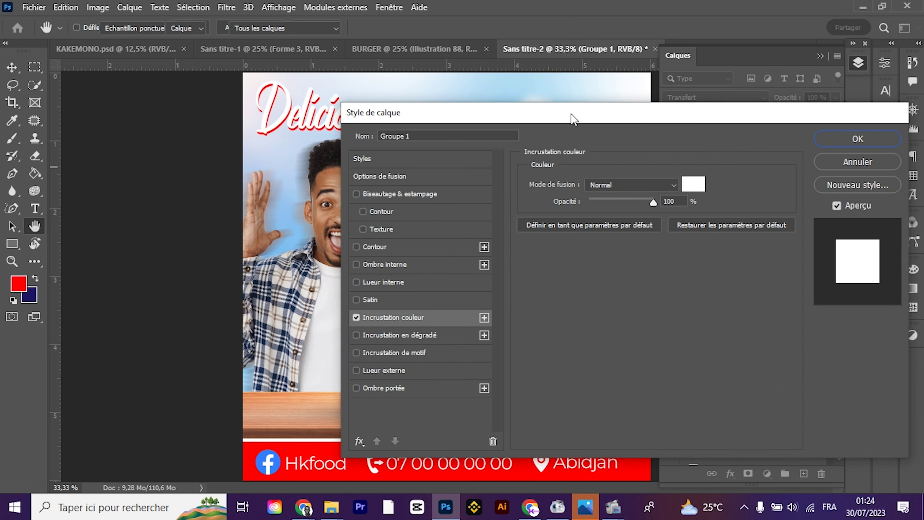
{"action": "key", "text": "Return"}
Shrink the footer's Facebook icon to about 67% with Free Transform
{"action": "key", "text": "ctrl+plus"}
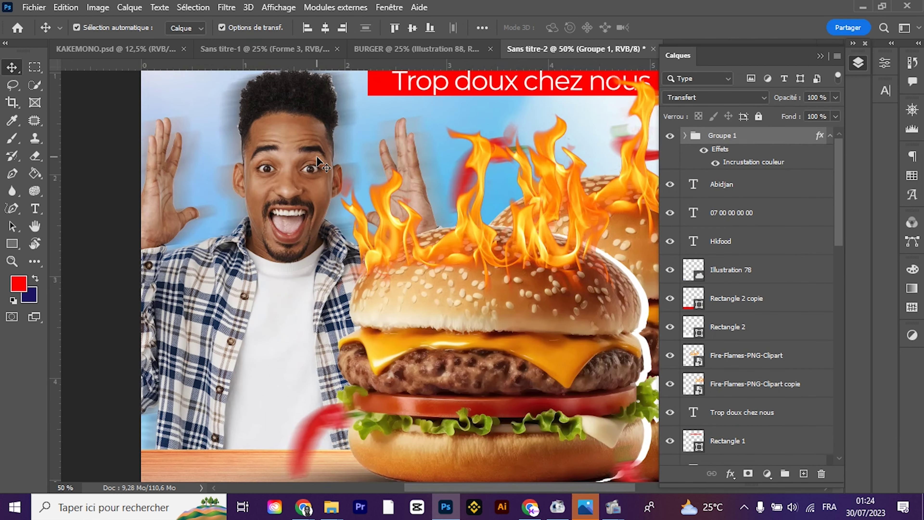
{"action": "scroll", "coordinate": [317, 156], "scroll_direction": "down", "scroll_amount": 5}
{"action": "scroll", "coordinate": [316, 156], "scroll_direction": "down", "scroll_amount": 1}
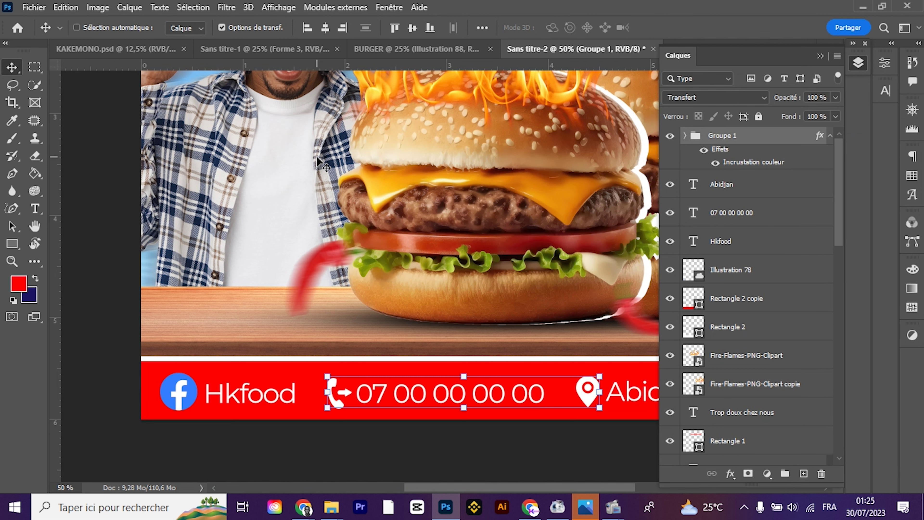
{"action": "key", "text": "h"}
{"action": "key", "text": "F7"}
{"action": "left_click_drag", "start_coordinate": [238, 229], "coordinate": [461, 234]}
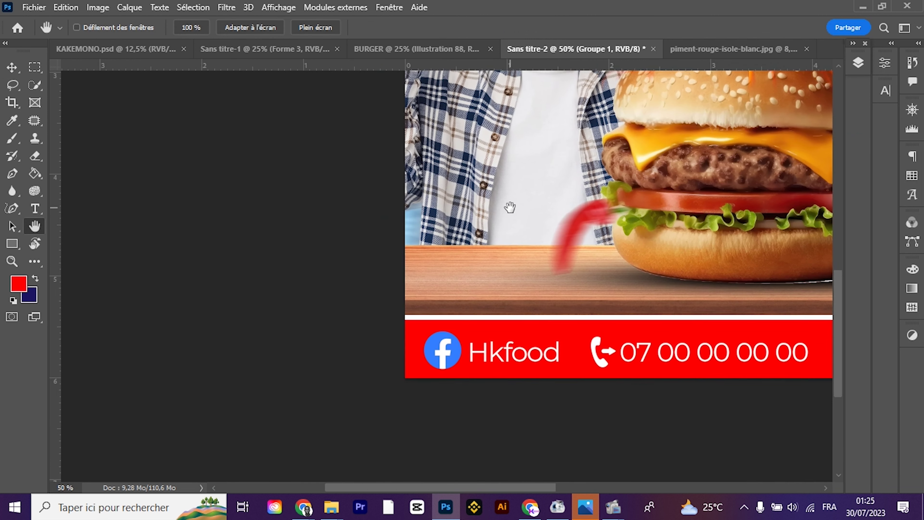
{"action": "key", "text": "v"}
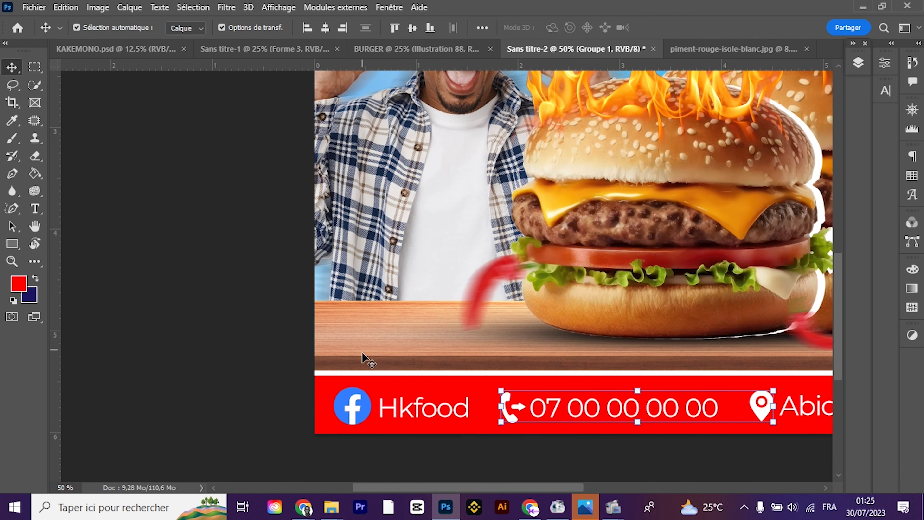
{"action": "left_click", "coordinate": [346, 408]}
{"action": "key", "text": "ctrl+t"}
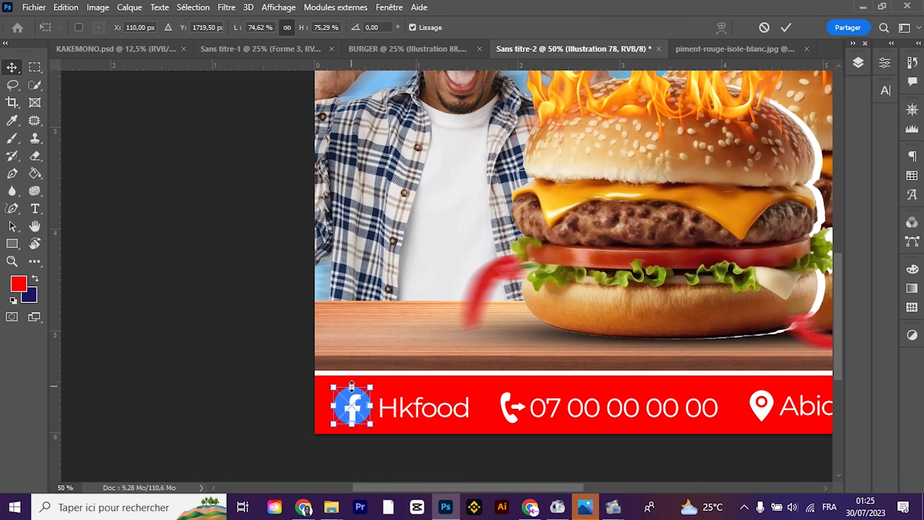
{"action": "left_click_drag", "start_coordinate": [238, 32], "coordinate": [222, 47]}
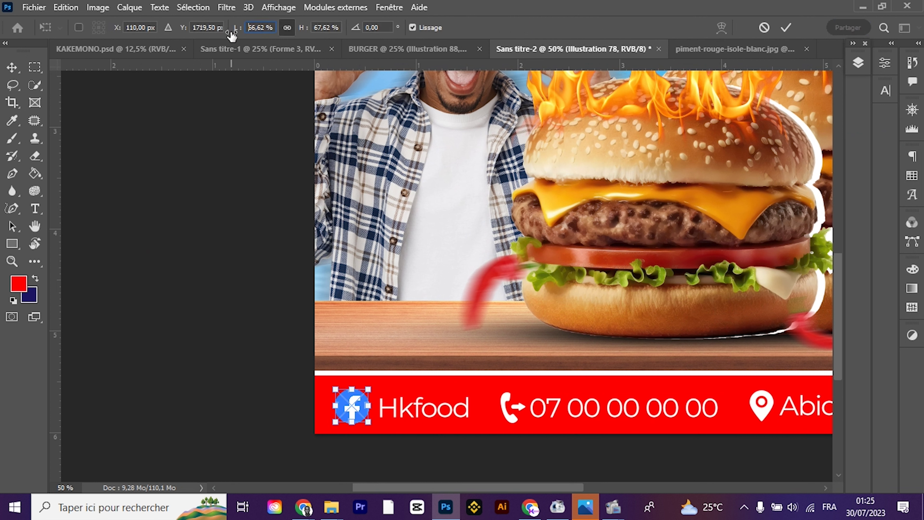
{"action": "key", "text": "Return"}
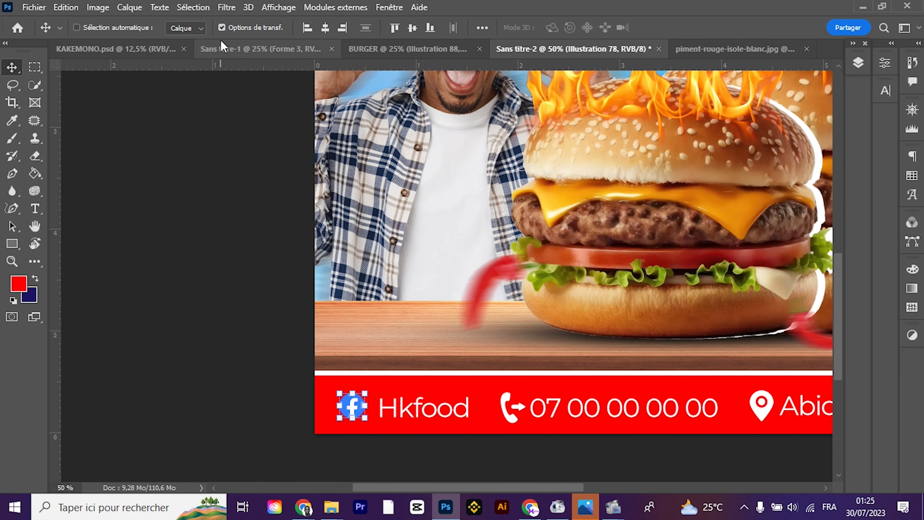
Draw an ellipse circle around the Facebook icon in the footer
{"action": "key", "text": "ctrl+plus"}
{"action": "key", "text": "ctrl+plus"}
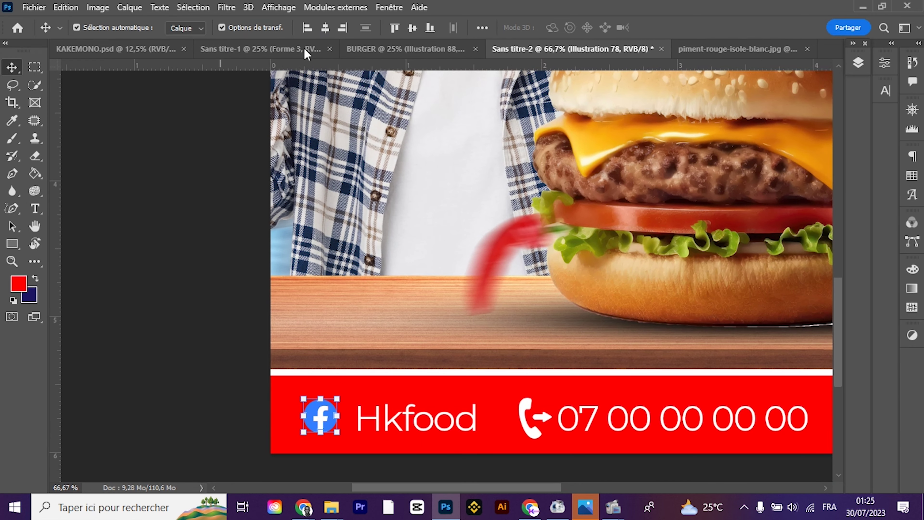
{"action": "left_click", "coordinate": [12, 226]}
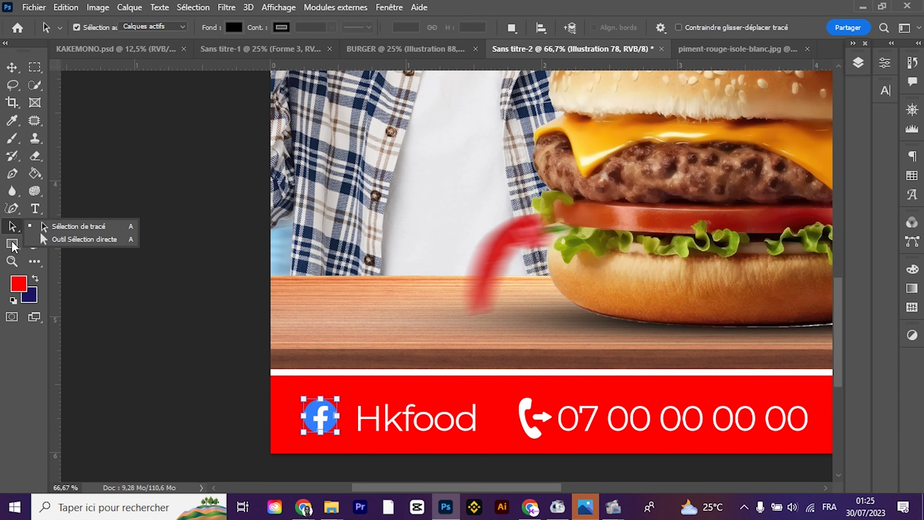
{"action": "left_click", "coordinate": [12, 244]}
{"action": "right_click", "coordinate": [12, 244]}
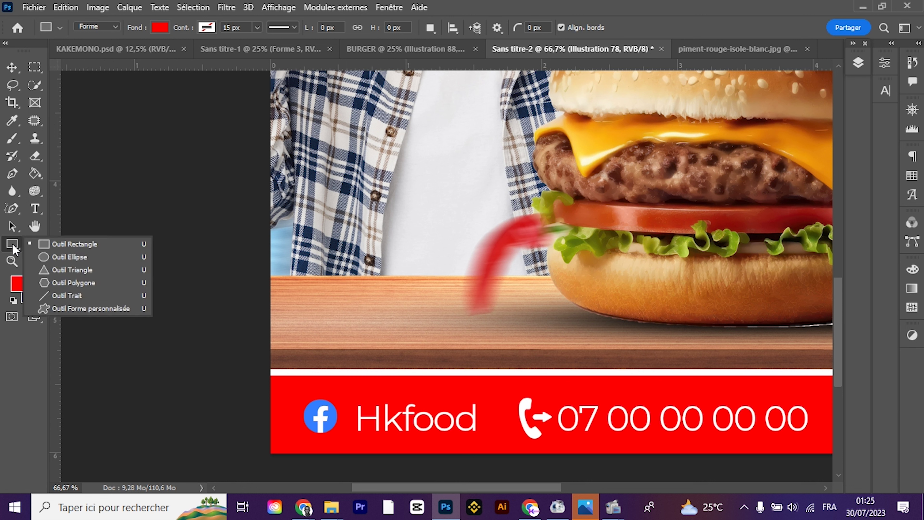
{"action": "left_click", "coordinate": [246, 374]}
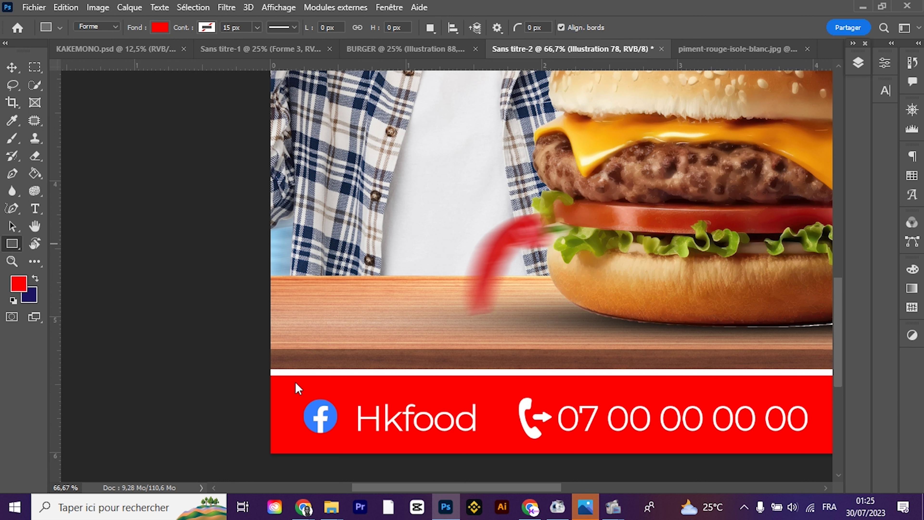
{"action": "key", "text": "shift+u"}
{"action": "left_click_drag", "start_coordinate": [298, 395], "coordinate": [356, 439]}
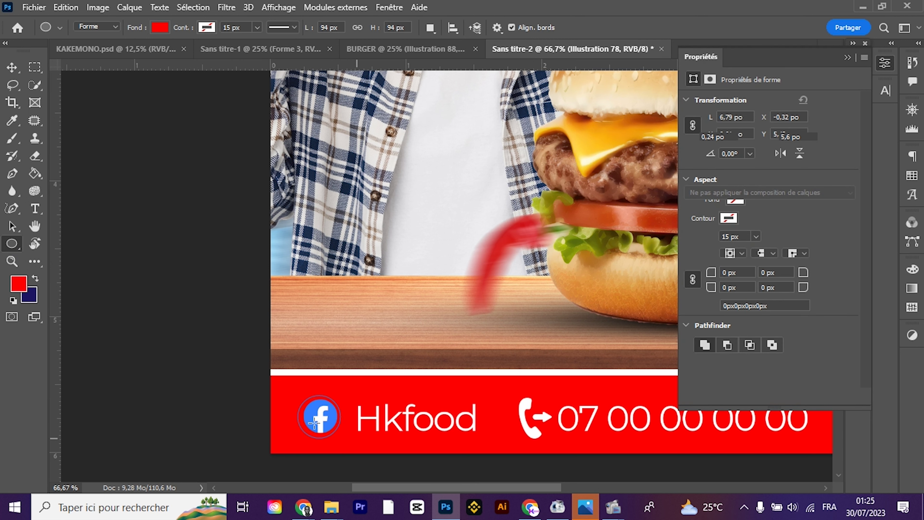
Fill the circle white, place Ellipse 1 beneath the Facebook logo, and centre the logo in it
{"action": "left_click", "coordinate": [160, 27]}
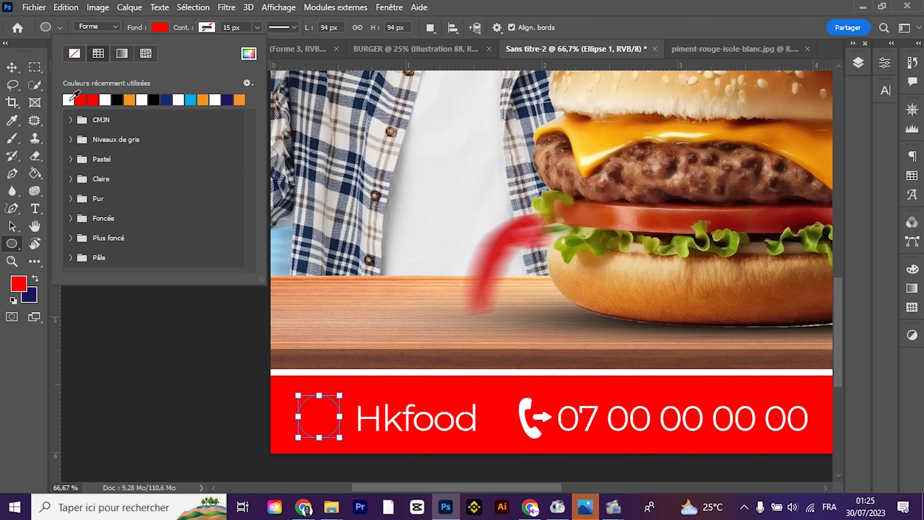
{"action": "left_click", "coordinate": [11, 84]}
{"action": "left_click", "coordinate": [12, 68]}
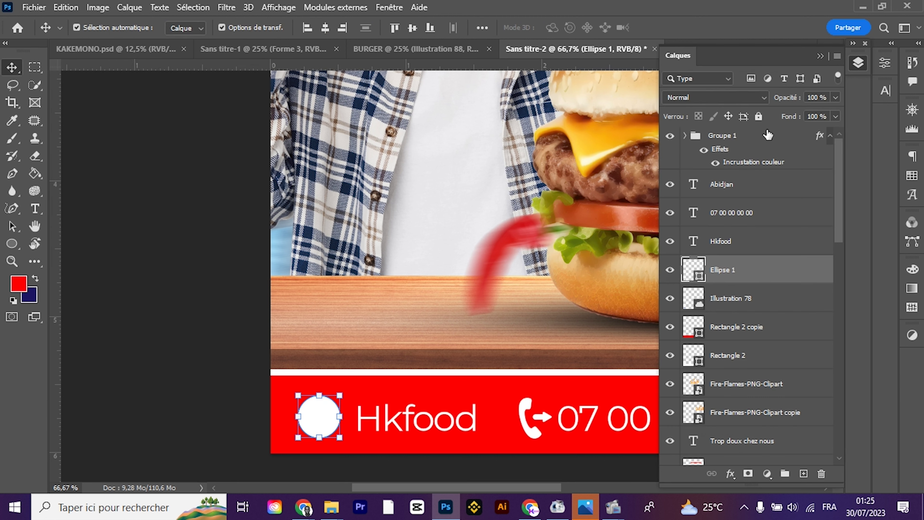
{"action": "mouse_move", "coordinate": [755, 269]}
{"action": "left_mouse_down"}
{"action": "mouse_move", "coordinate": [725, 431]}
{"action": "mouse_move", "coordinate": [699, 304]}
{"action": "left_mouse_up"}
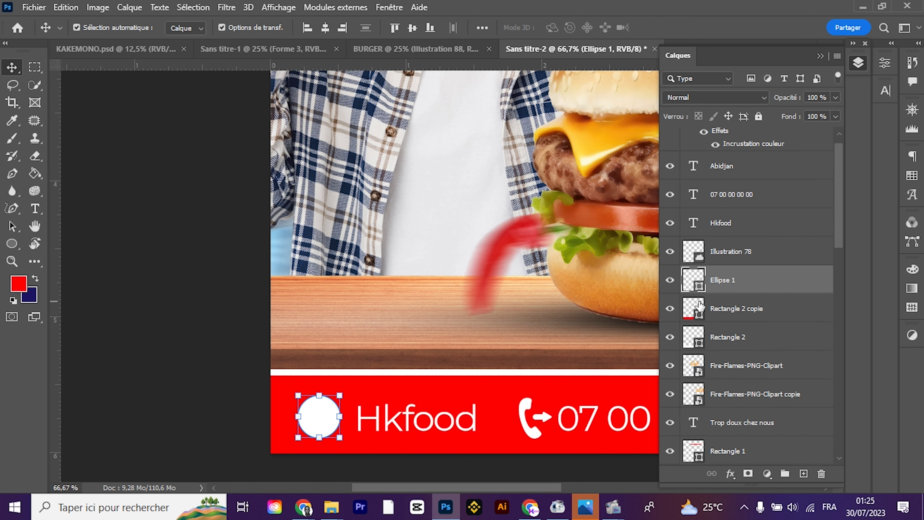
{"action": "key", "text": "Right"}
{"action": "key", "text": "Right"}
{"action": "key", "text": "Right"}
{"action": "key", "text": "Right"}
{"action": "key", "text": "Right"}
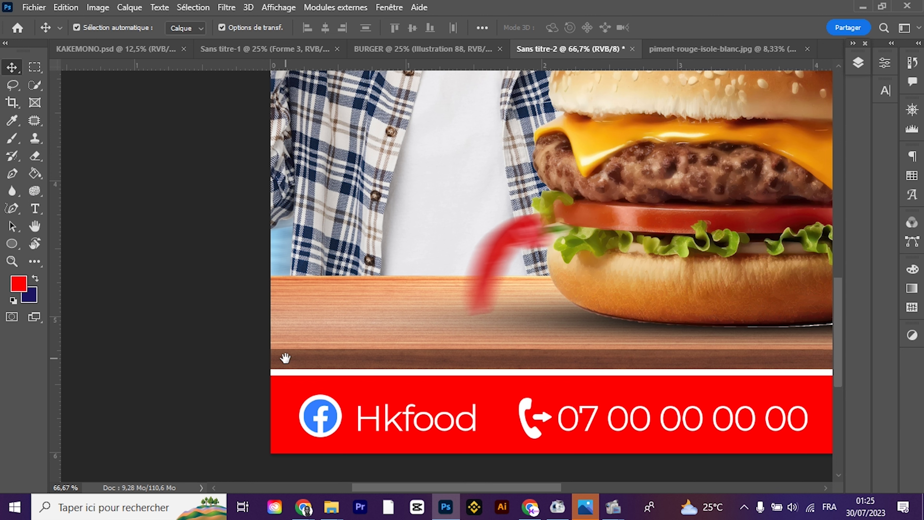
{"action": "key", "text": "space"}
{"action": "left_click_drag", "start_coordinate": [550, 363], "coordinate": [400, 302]}
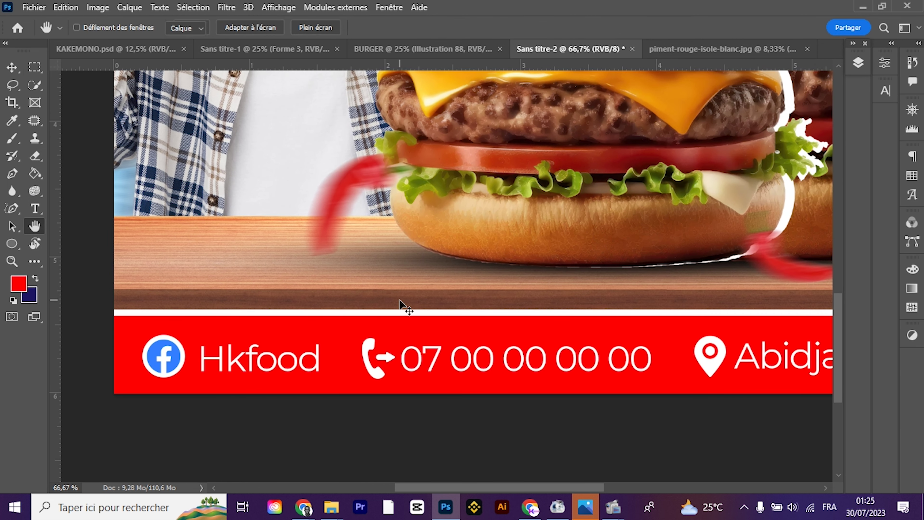
Shrink the phone icon beside the number and nudge it up slightly
{"action": "left_click", "coordinate": [377, 372]}
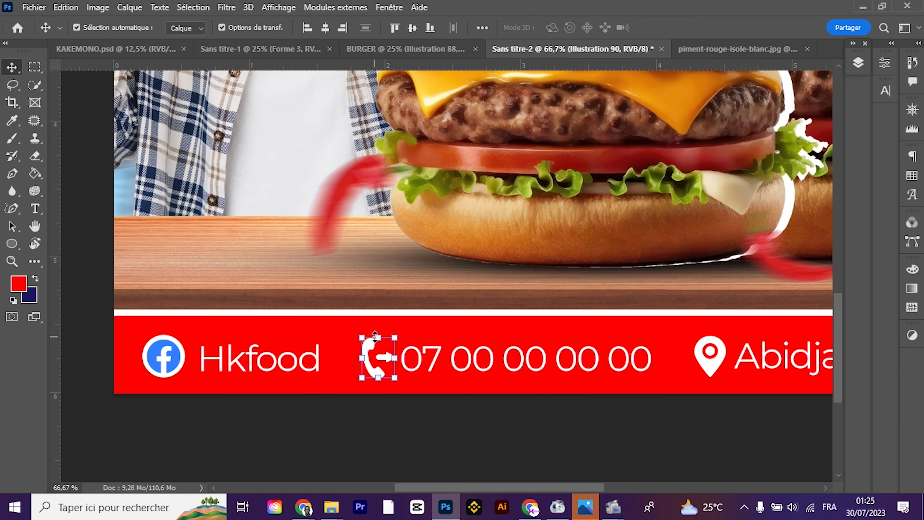
{"action": "left_click_drag", "start_coordinate": [374, 335], "coordinate": [374, 348]}
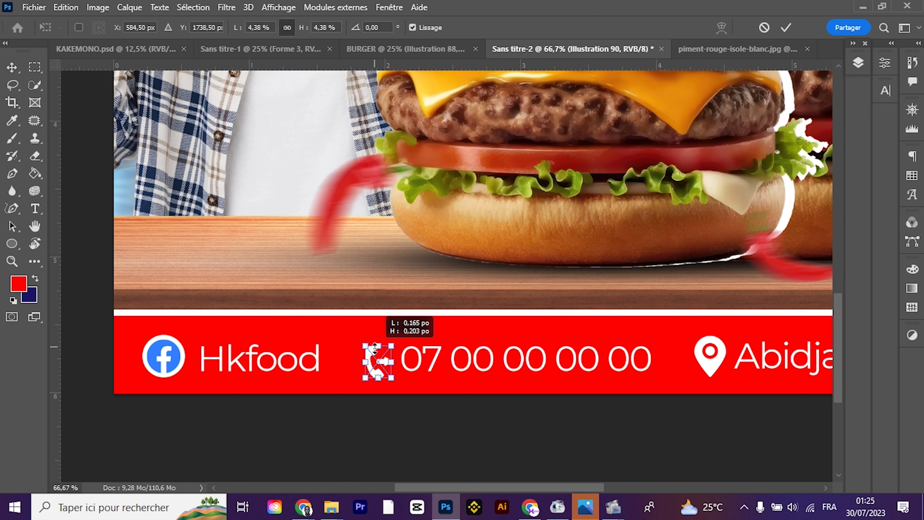
{"action": "key", "text": "Return"}
{"action": "key", "text": "Up"}
{"action": "key", "text": "Up"}
{"action": "key", "text": "Up"}
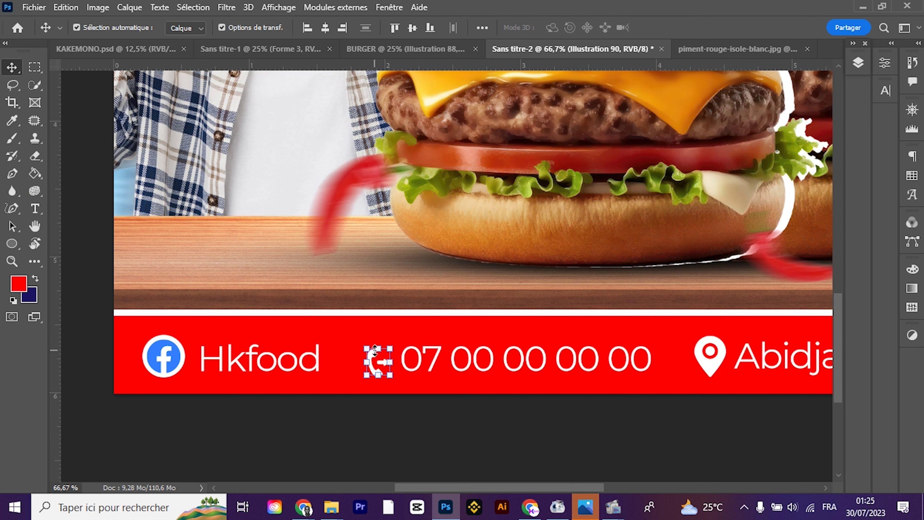
Toggle the colour overlays so the phone icon shows its original orange again
{"action": "left_click", "coordinate": [858, 63]}
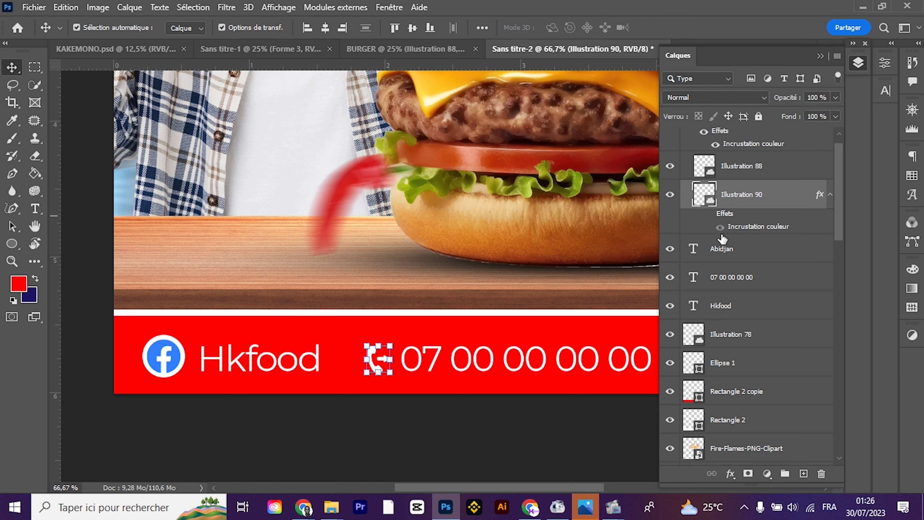
{"action": "scroll", "coordinate": [709, 215], "scroll_direction": "up", "scroll_amount": 1}
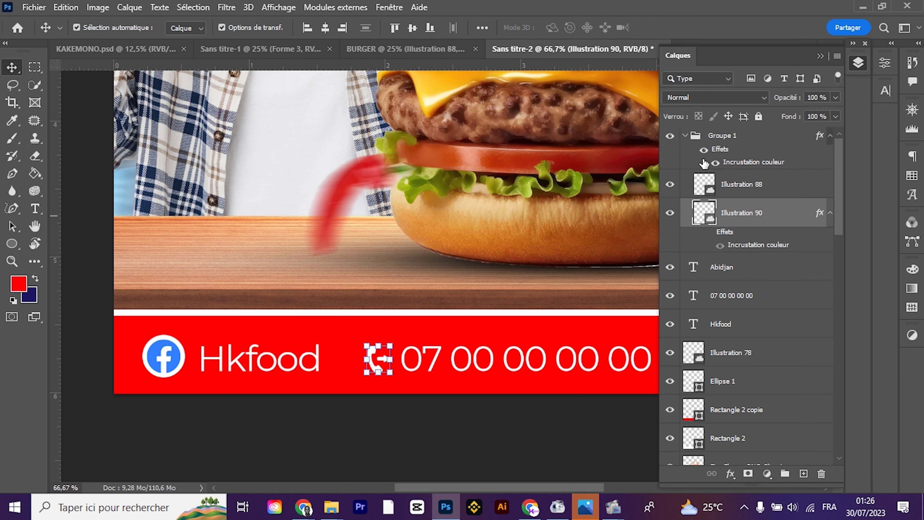
{"action": "left_click", "coordinate": [715, 245]}
{"action": "left_click", "coordinate": [704, 151]}
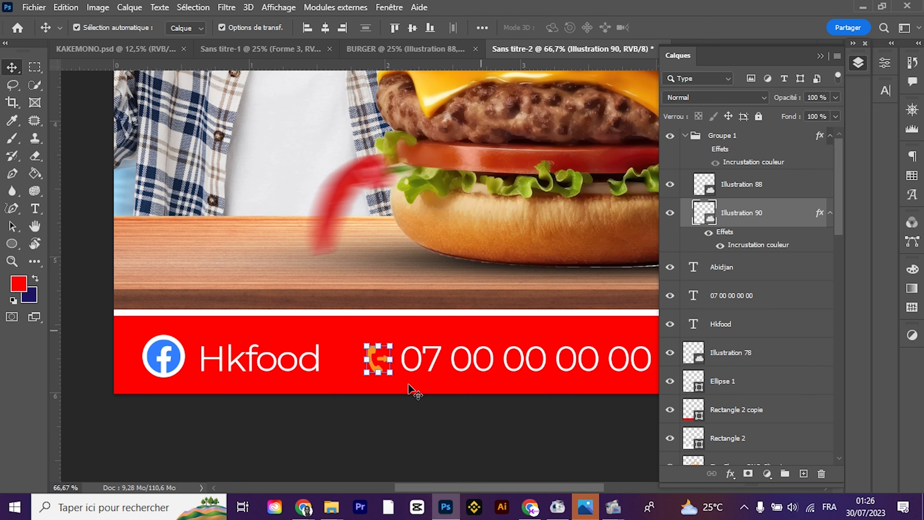
{"action": "left_click", "coordinate": [175, 344]}
Place a copy of the white Ellipse 1 circle behind the phone icon
{"action": "left_click_drag", "start_coordinate": [175, 344], "coordinate": [385, 357]}
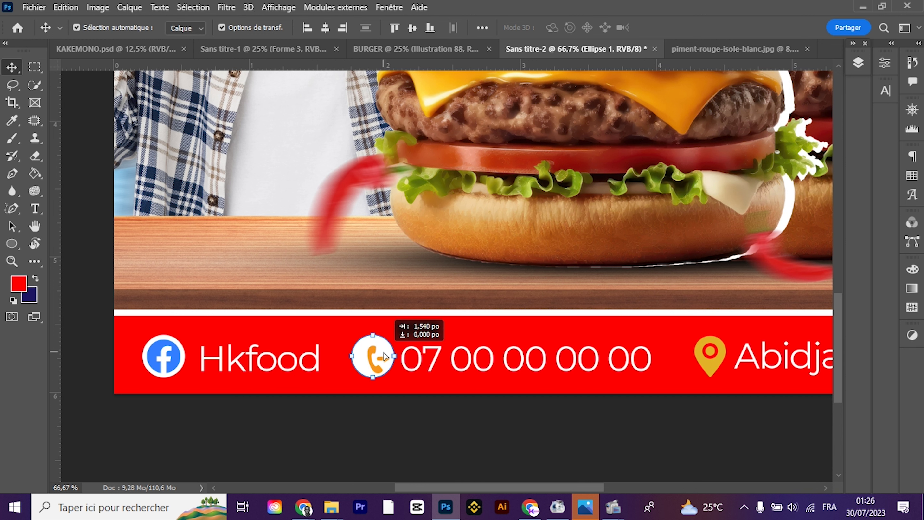
{"action": "left_click_drag", "start_coordinate": [385, 357], "coordinate": [386, 360]}
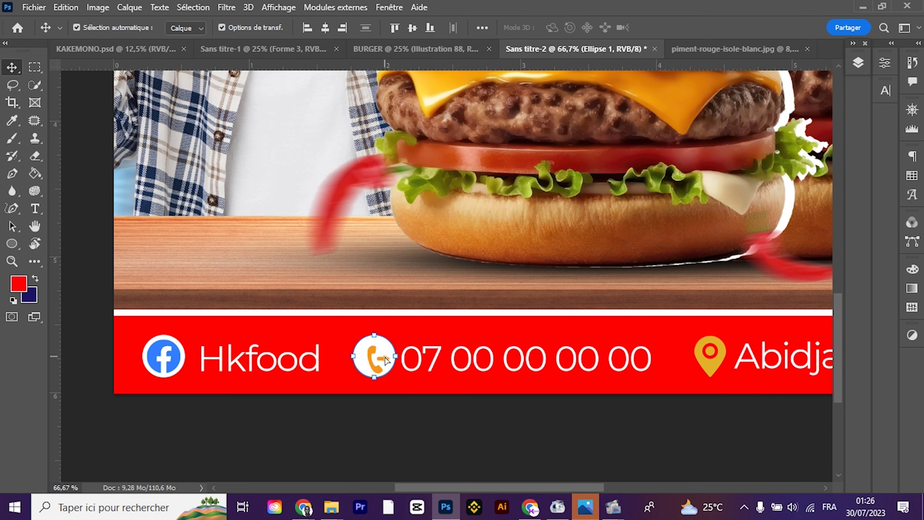
{"action": "left_click", "coordinate": [376, 370]}
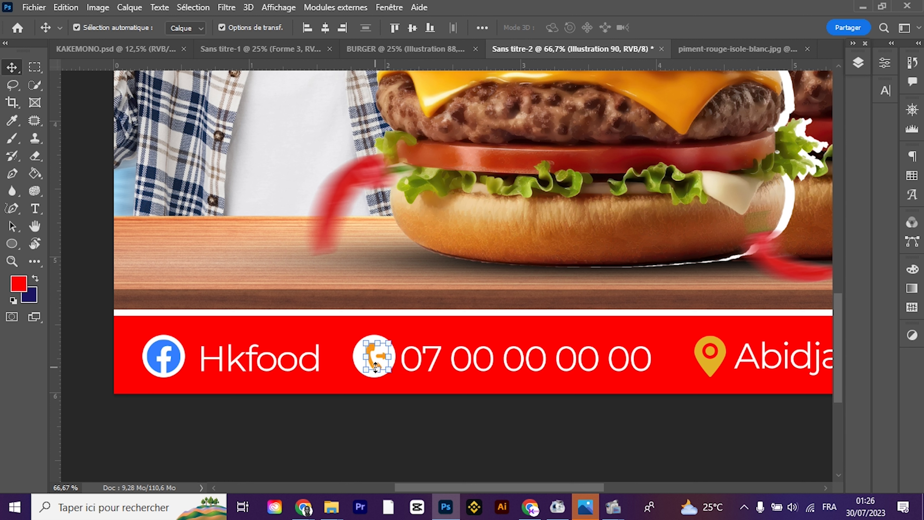
{"action": "left_click", "coordinate": [334, 451]}
{"action": "left_click", "coordinate": [364, 356]}
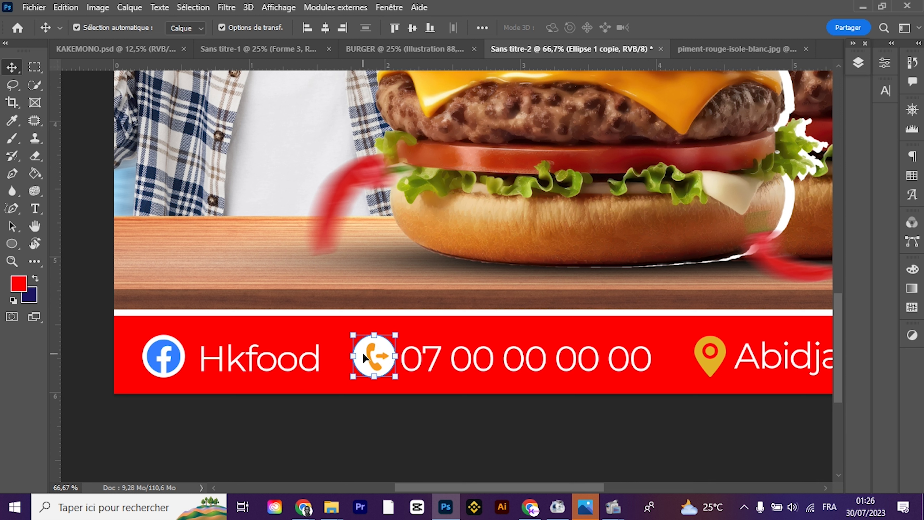
Copy the white circle behind the location pin and shrink the pin to about 60%
{"action": "left_click_drag", "start_coordinate": [364, 357], "coordinate": [687, 367]}
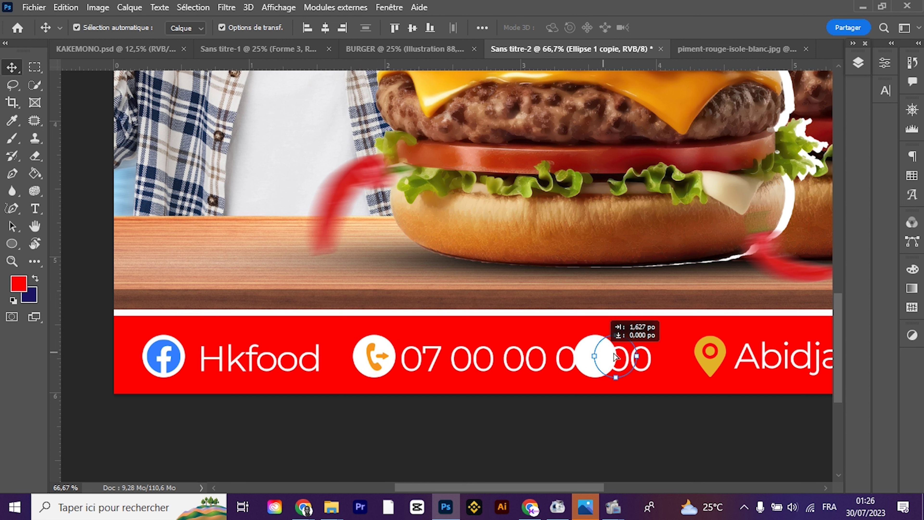
{"action": "left_click_drag", "start_coordinate": [687, 367], "coordinate": [712, 368]}
{"action": "left_click", "coordinate": [712, 369]}
{"action": "key", "text": "ctrl+t"}
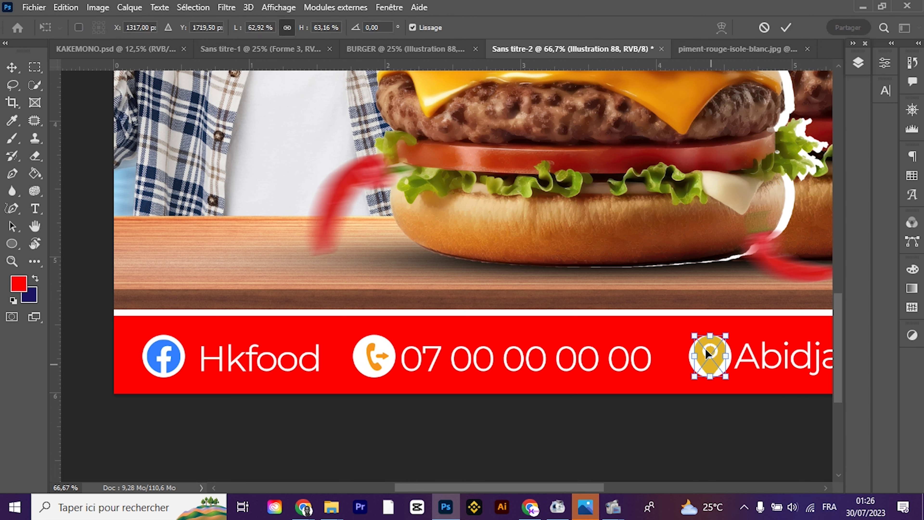
{"action": "scroll", "coordinate": [266, 27], "scroll_direction": "down", "scroll_amount": 3}
{"action": "scroll", "coordinate": [265, 27], "scroll_direction": "down", "scroll_amount": 3}
{"action": "scroll", "coordinate": [266, 27], "scroll_direction": "down", "scroll_amount": 3}
{"action": "key", "text": "Return"}
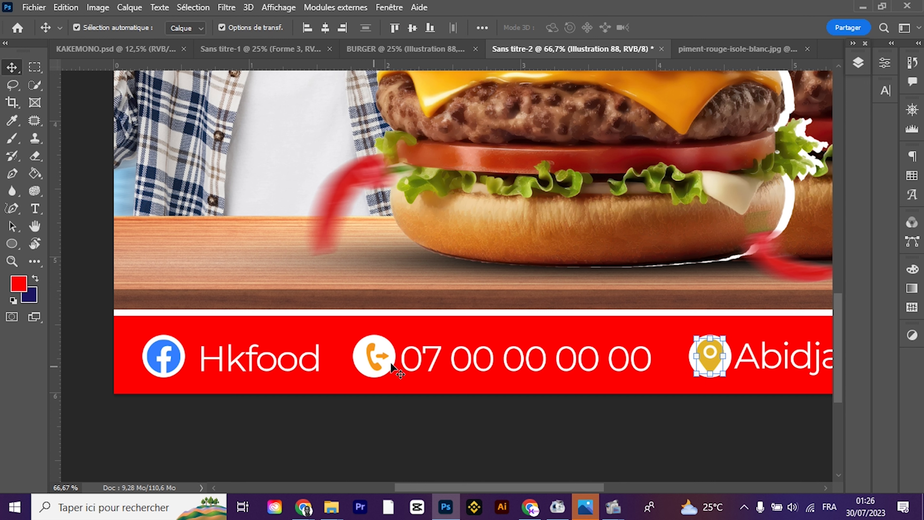
{"action": "left_click", "coordinate": [858, 63]}
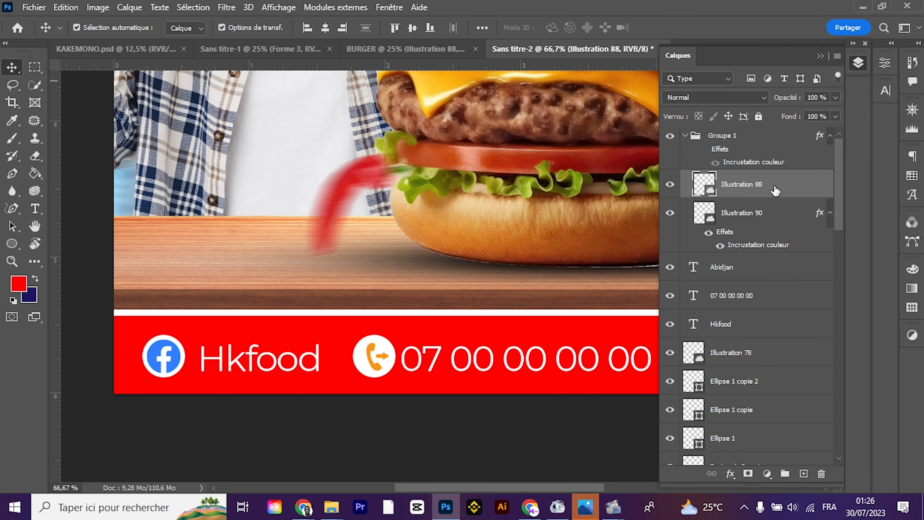
Re-enable Groupe 1's Colour Overlay and set it to red sampled from the footer banner
{"action": "left_click", "coordinate": [762, 137]}
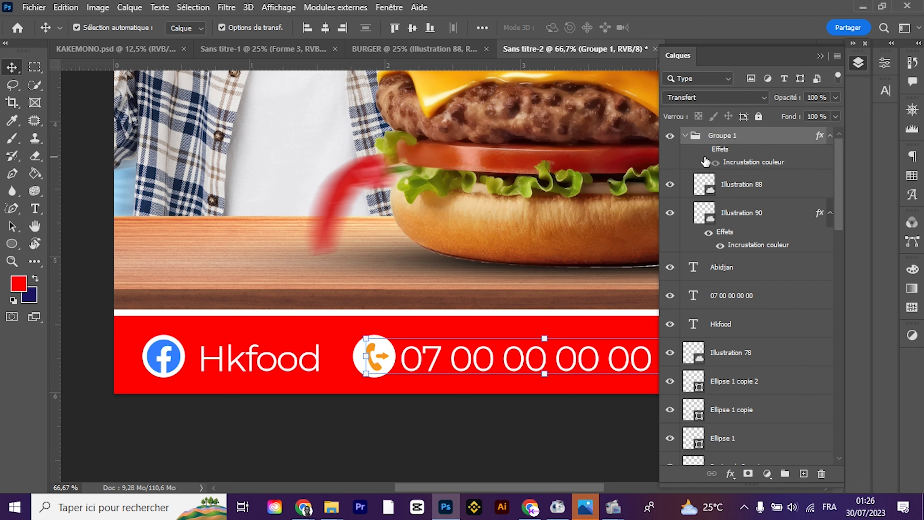
{"action": "left_click", "coordinate": [704, 150]}
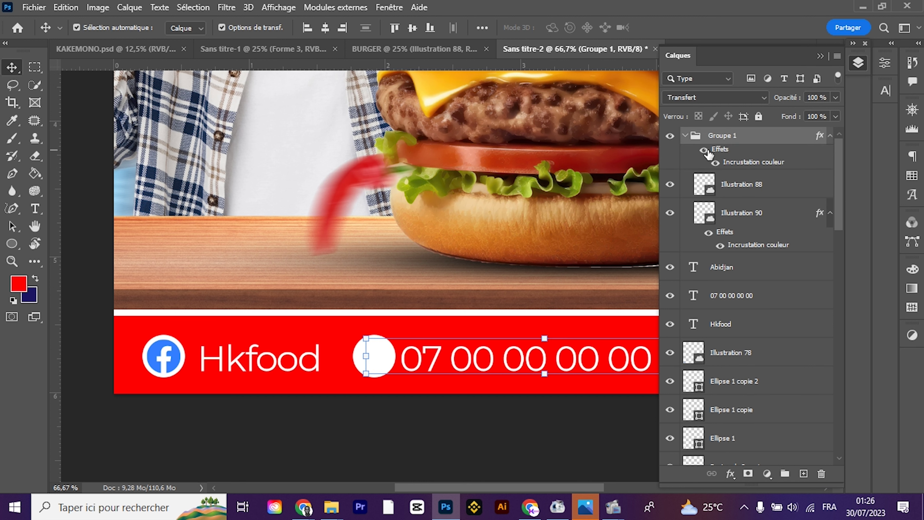
{"action": "double_click", "coordinate": [750, 142]}
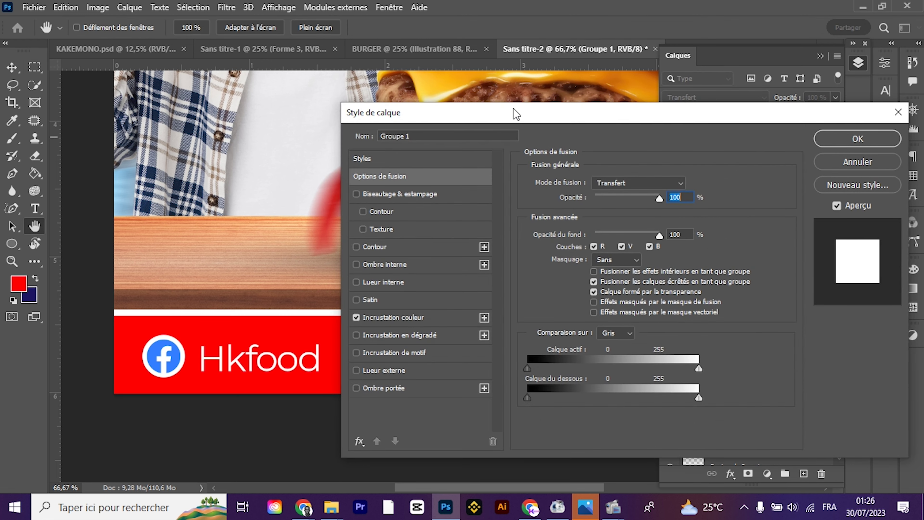
{"action": "left_click_drag", "start_coordinate": [517, 114], "coordinate": [710, 72]}
{"action": "left_click", "coordinate": [581, 279]}
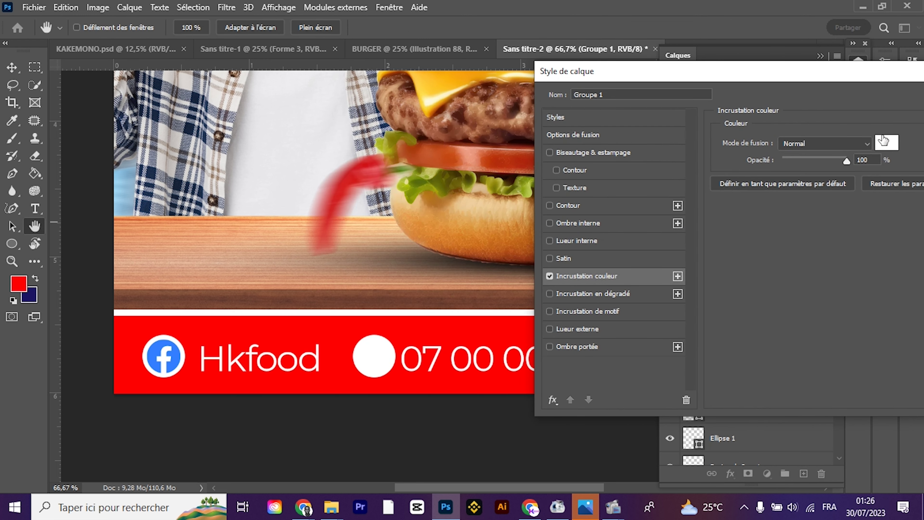
{"action": "left_click", "coordinate": [891, 143]}
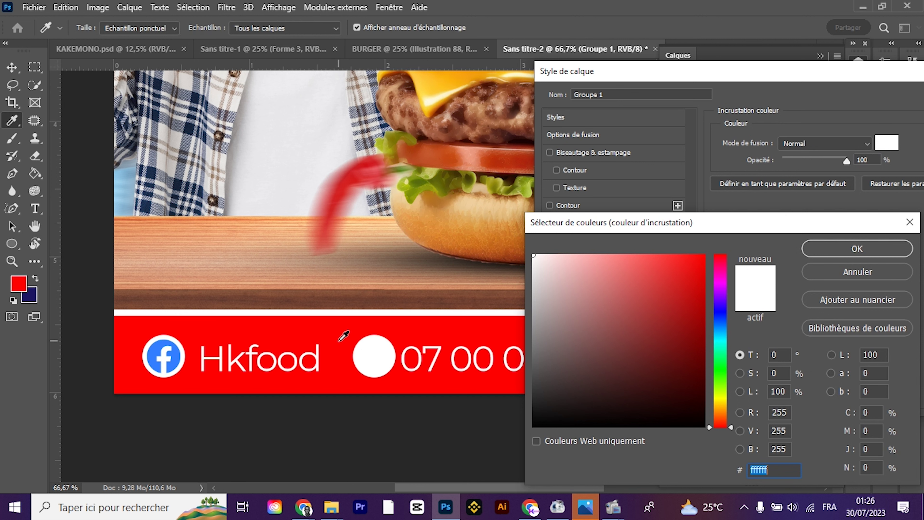
{"action": "left_click", "coordinate": [340, 339]}
{"action": "key", "text": "Return"}
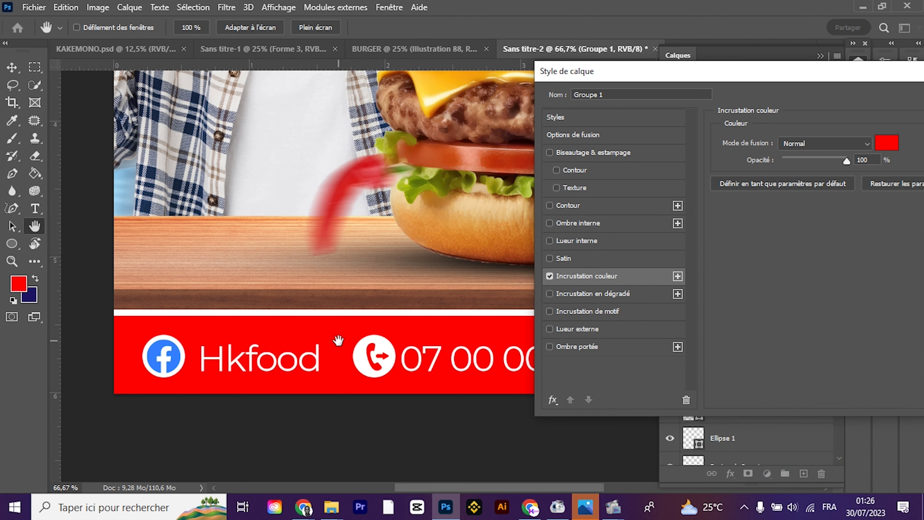
{"action": "left_click_drag", "start_coordinate": [722, 80], "coordinate": [498, 166]}
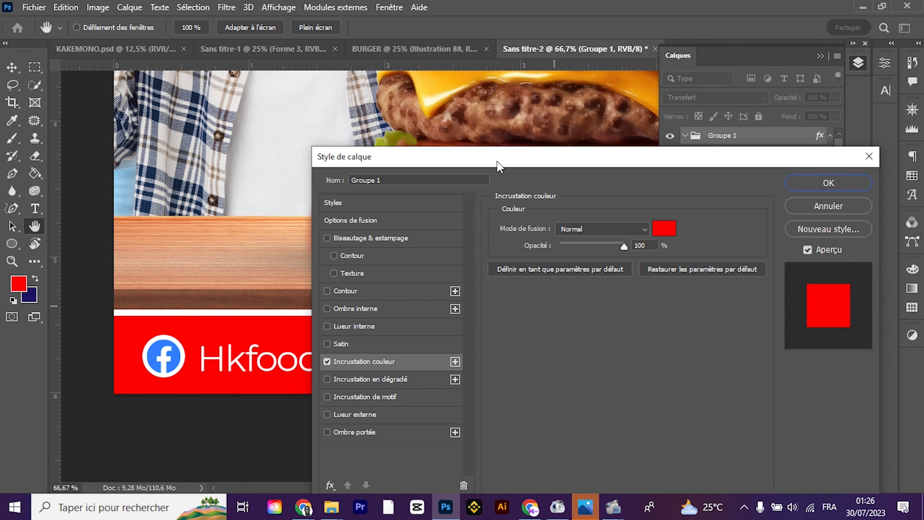
{"action": "left_click", "coordinate": [811, 182]}
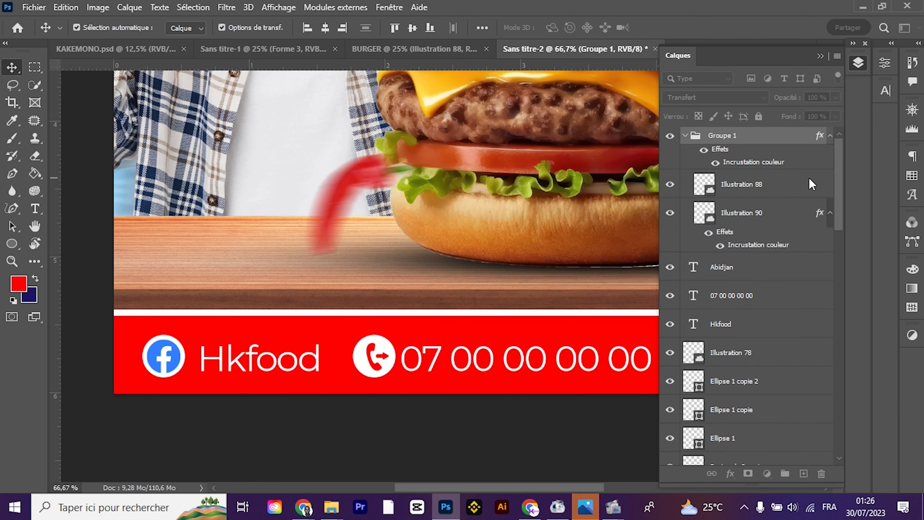
{"action": "left_click", "coordinate": [765, 184]}
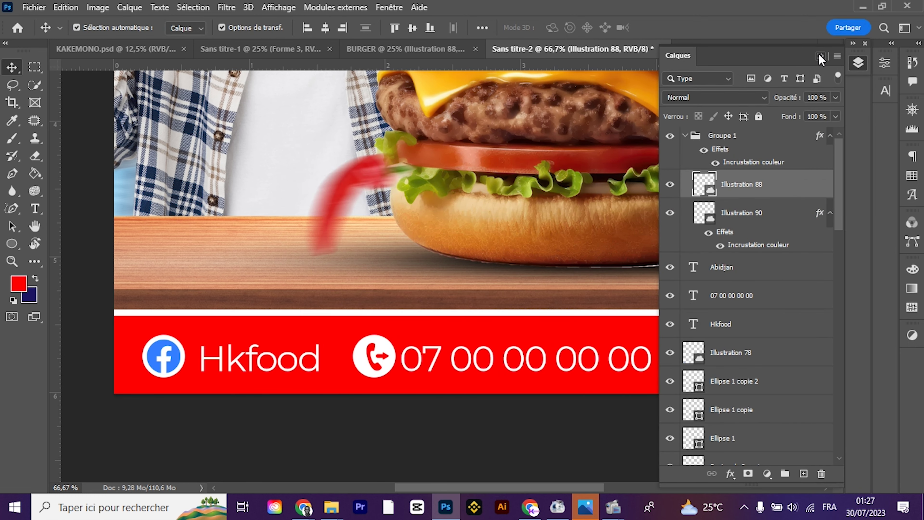
Collapse the Layers panel, zoom out to the whole flyer, and deselect the location pin
{"action": "left_click", "coordinate": [820, 56]}
{"action": "key", "text": "ctrl+minus"}
{"action": "key", "text": "ctrl+minus"}
{"action": "left_click", "coordinate": [673, 355], "text": "ctrl"}
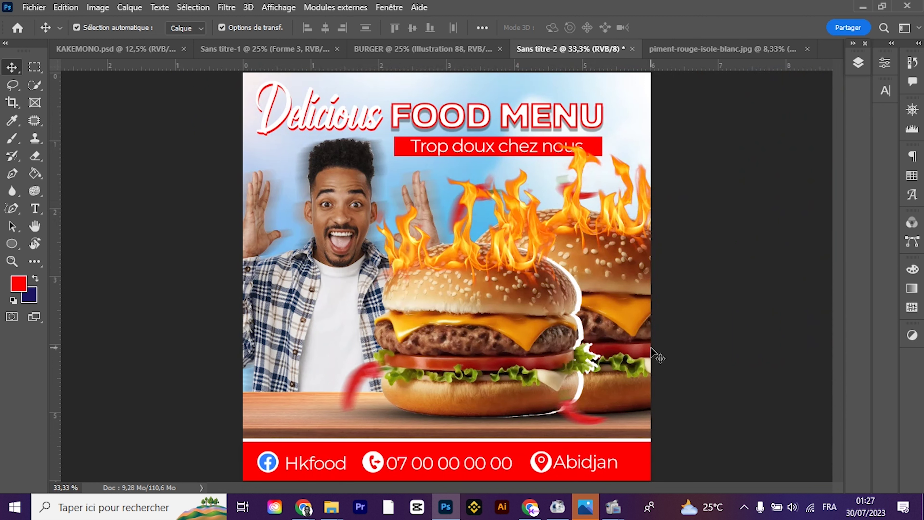